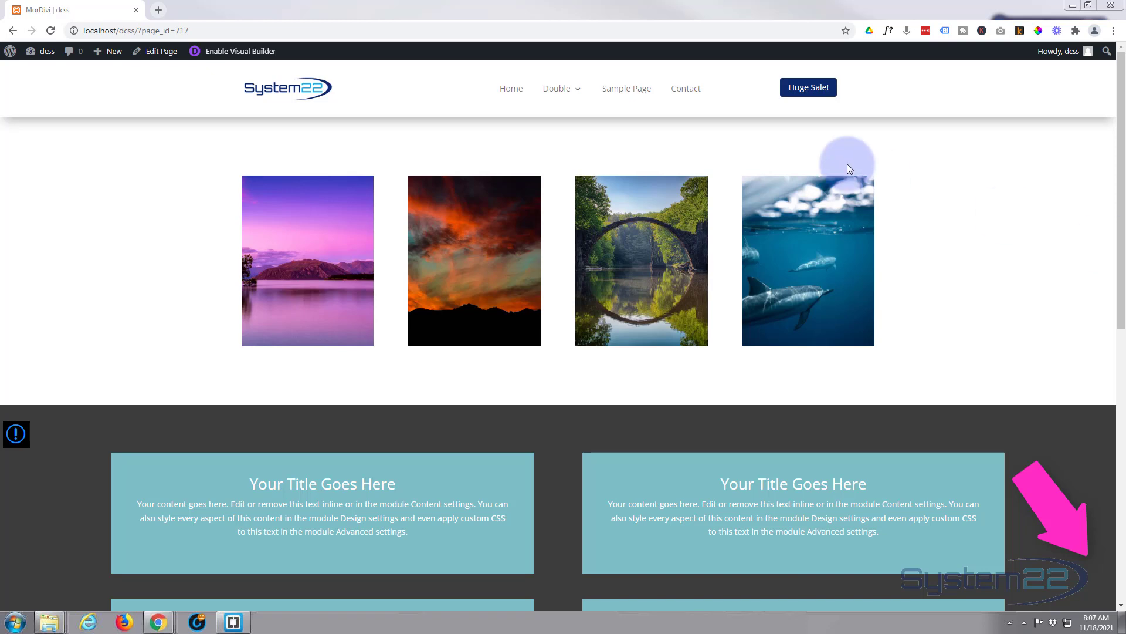
# Step: Examine the live page's sections, including the small exclamation-mark information tab on the edge of the dark section
pyautogui.scroll(-3, 975, 226)
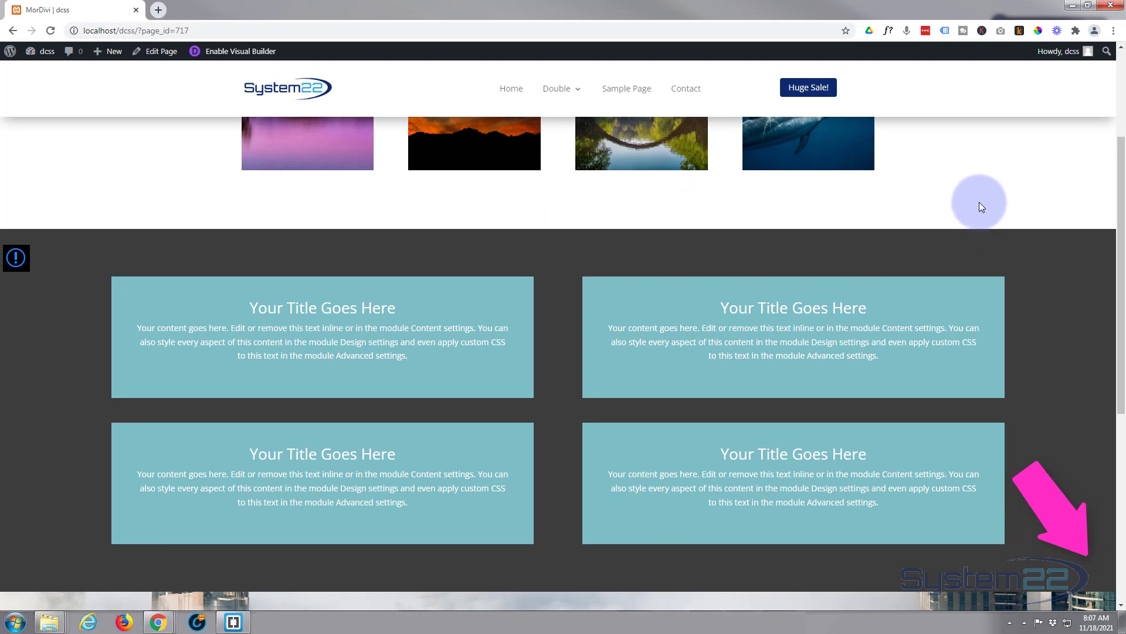
pyautogui.scroll(-4, 979, 207)
pyautogui.scroll(3, 980, 206)
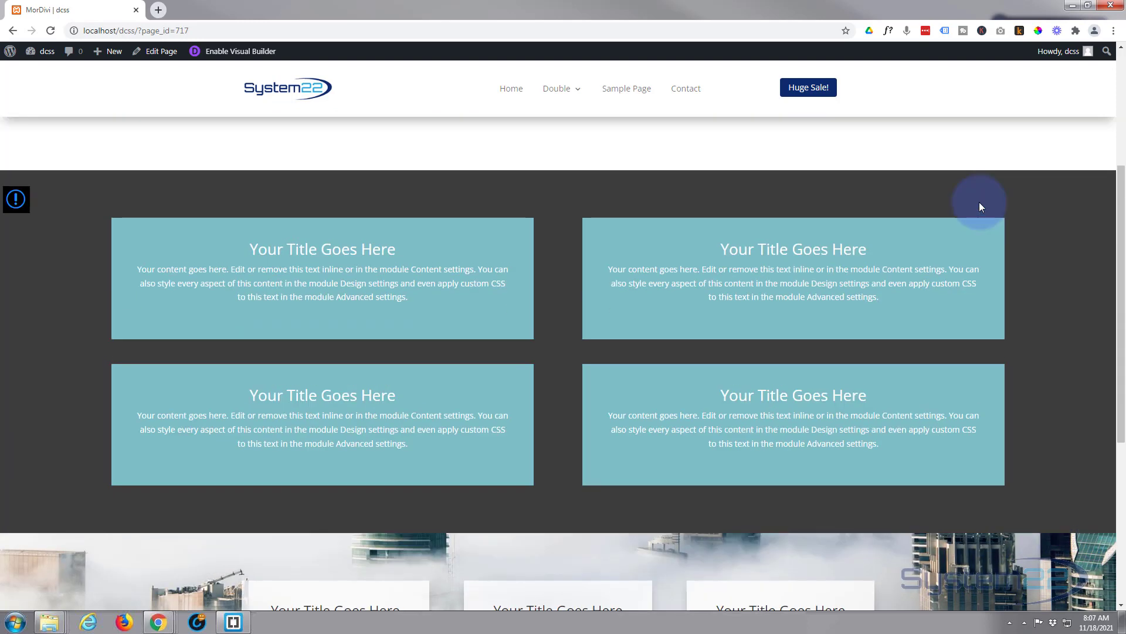
pyautogui.scroll(3, 979, 207)
pyautogui.scroll(-2, 981, 206)
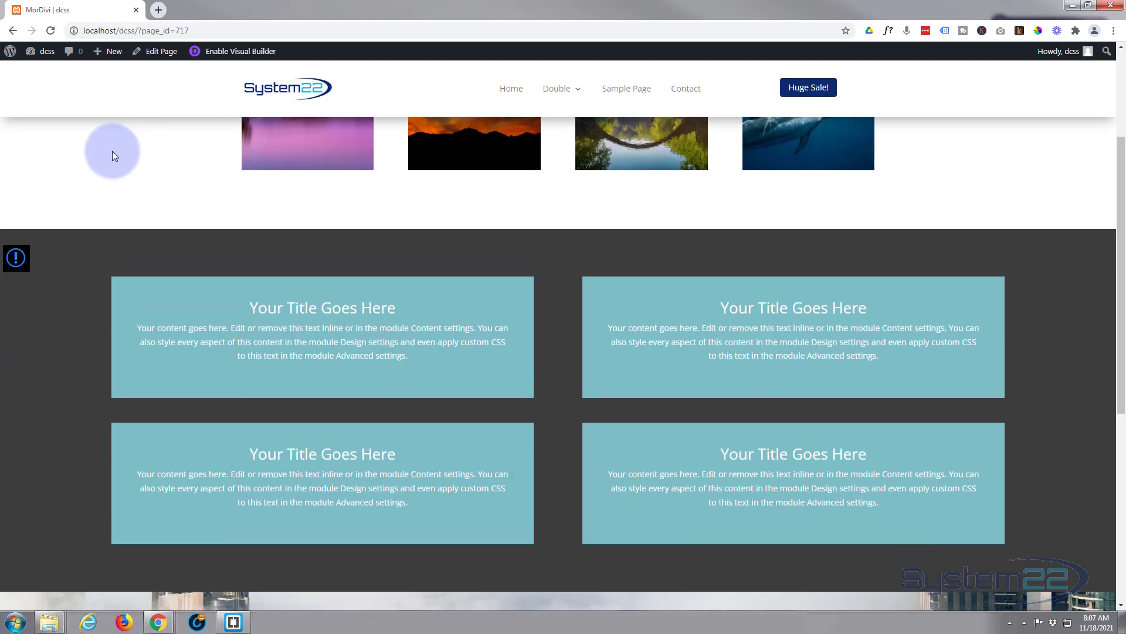
pyautogui.moveTo(17, 258)
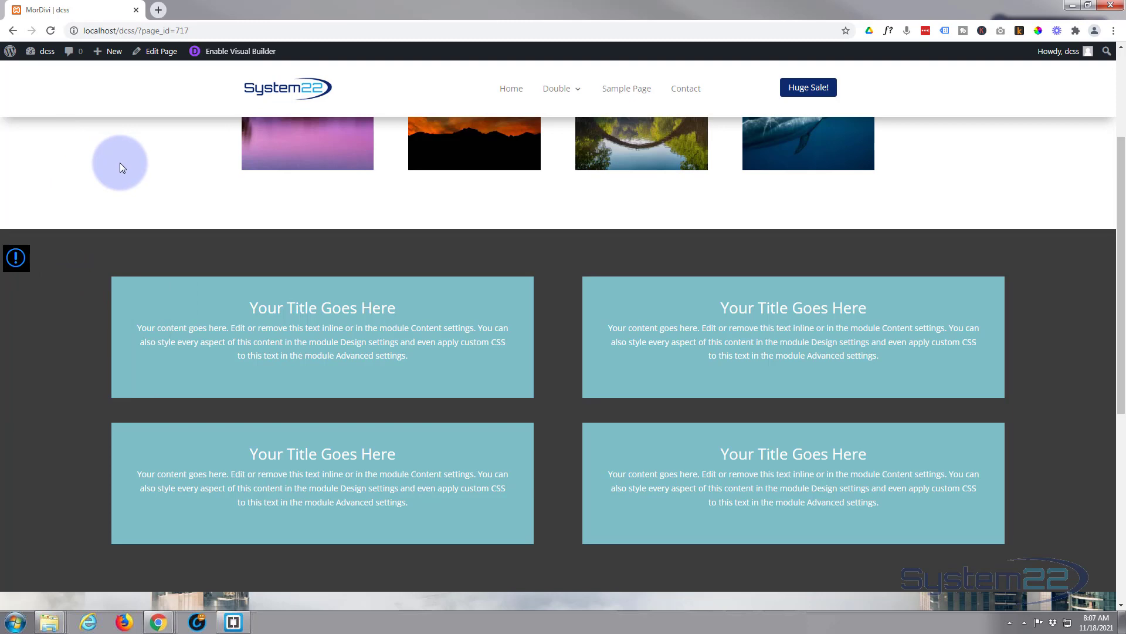
pyautogui.scroll(-5, 121, 167)
pyautogui.scroll(5, 122, 178)
pyautogui.scroll(-2, 121, 186)
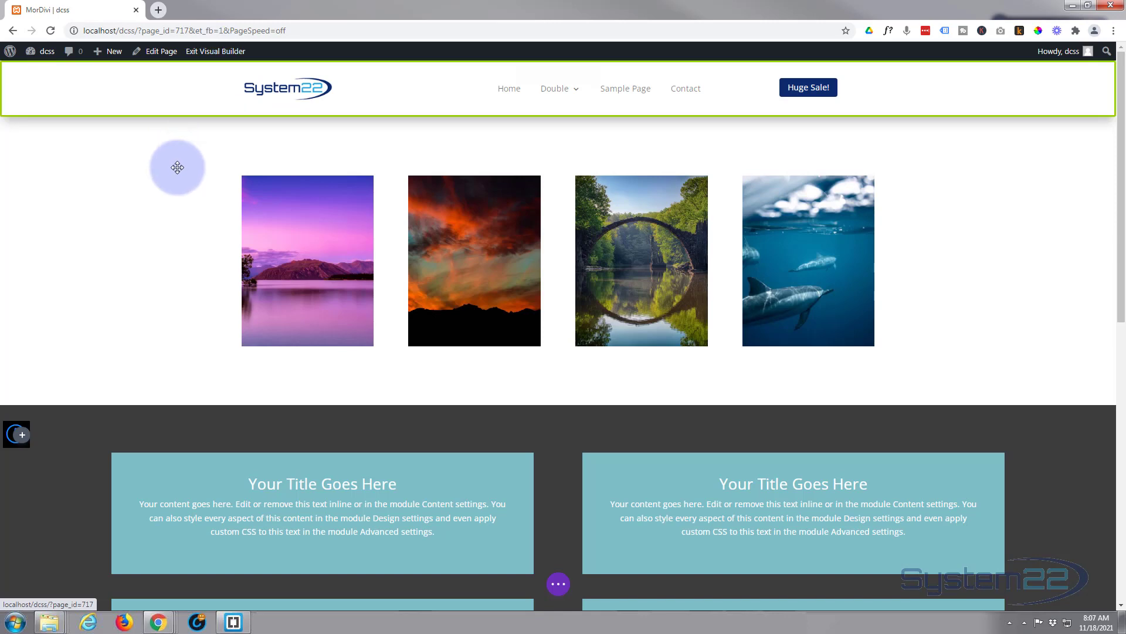
# Step: Delete the row holding the Blurb module from the dark call-to-action section in wireframe view, and return to desktop view
pyautogui.scroll(-4, 201, 229)
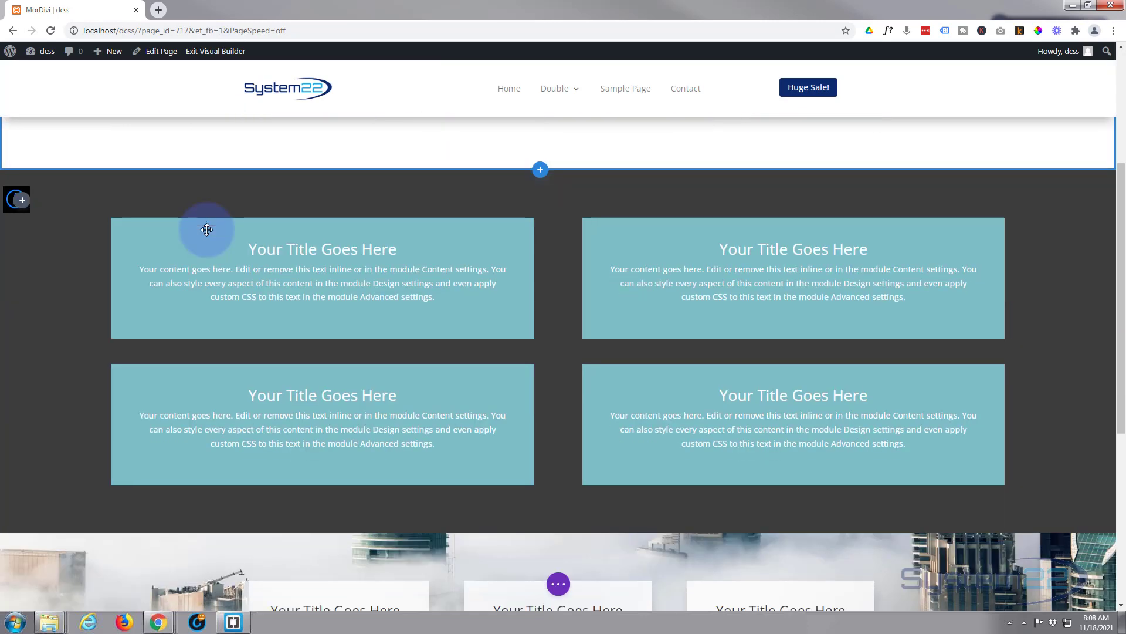
pyautogui.moveTo(206, 229)
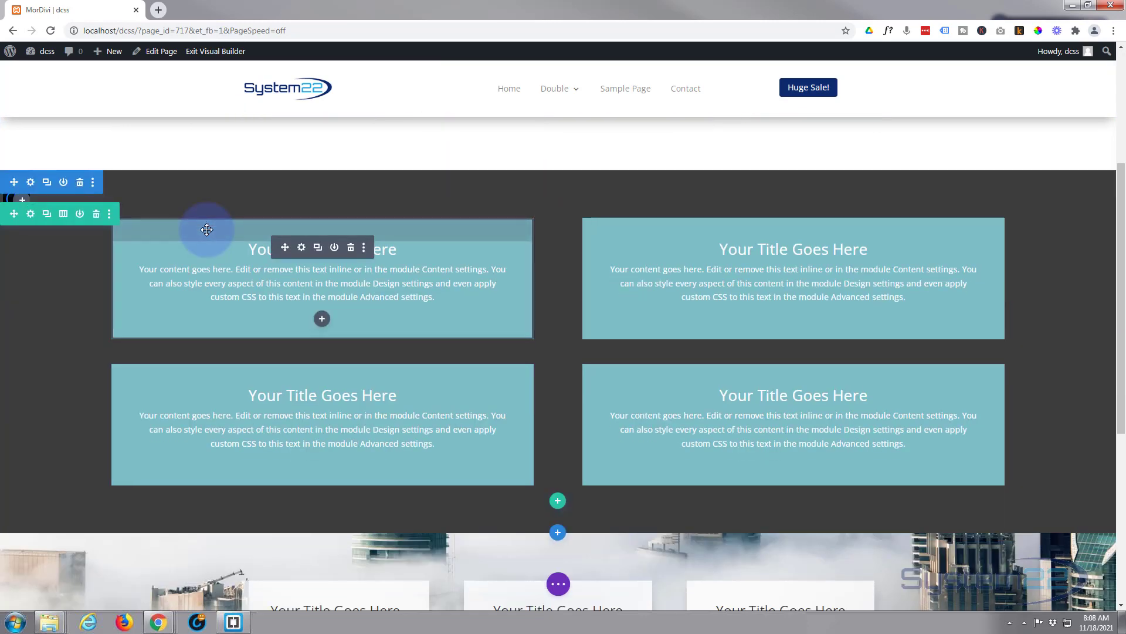
pyautogui.click(9, 203)
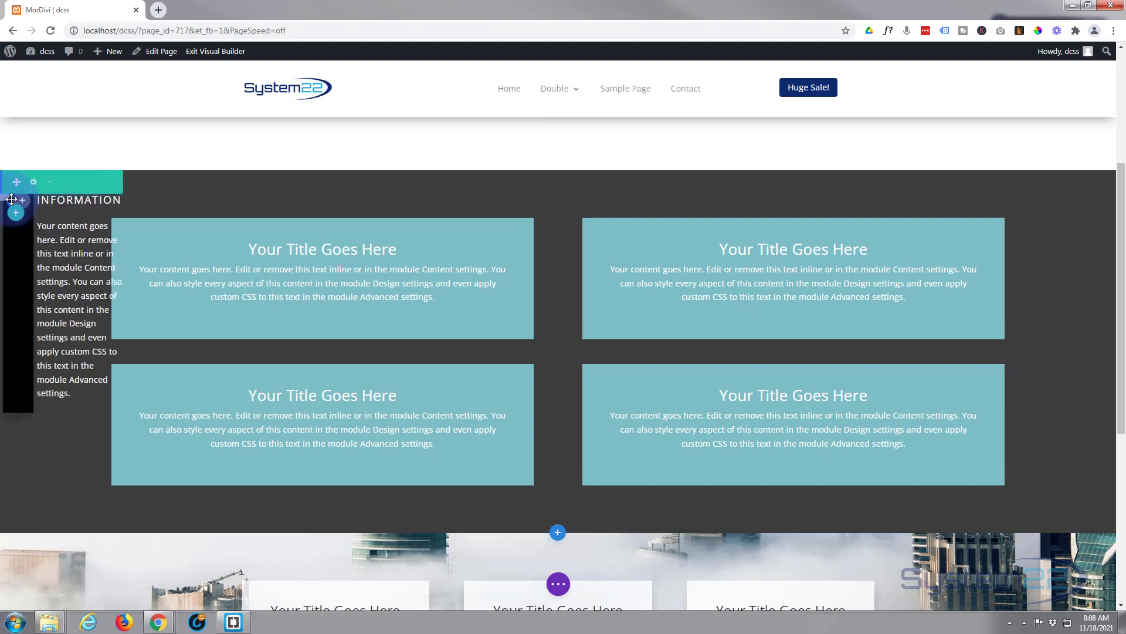
pyautogui.click(270, 139)
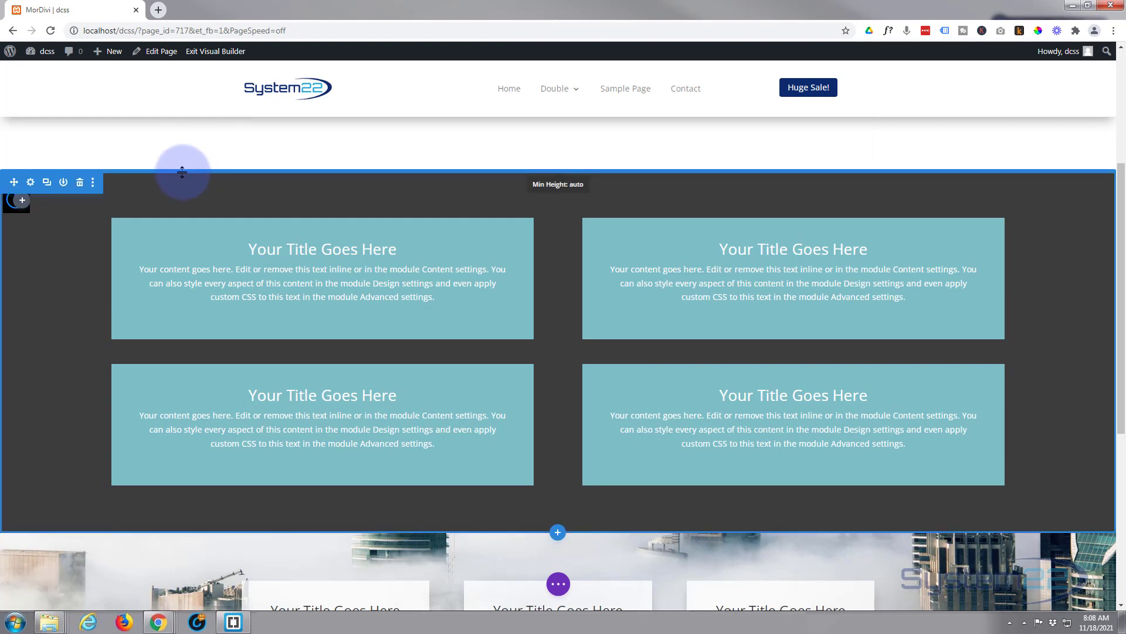
pyautogui.click(17, 200)
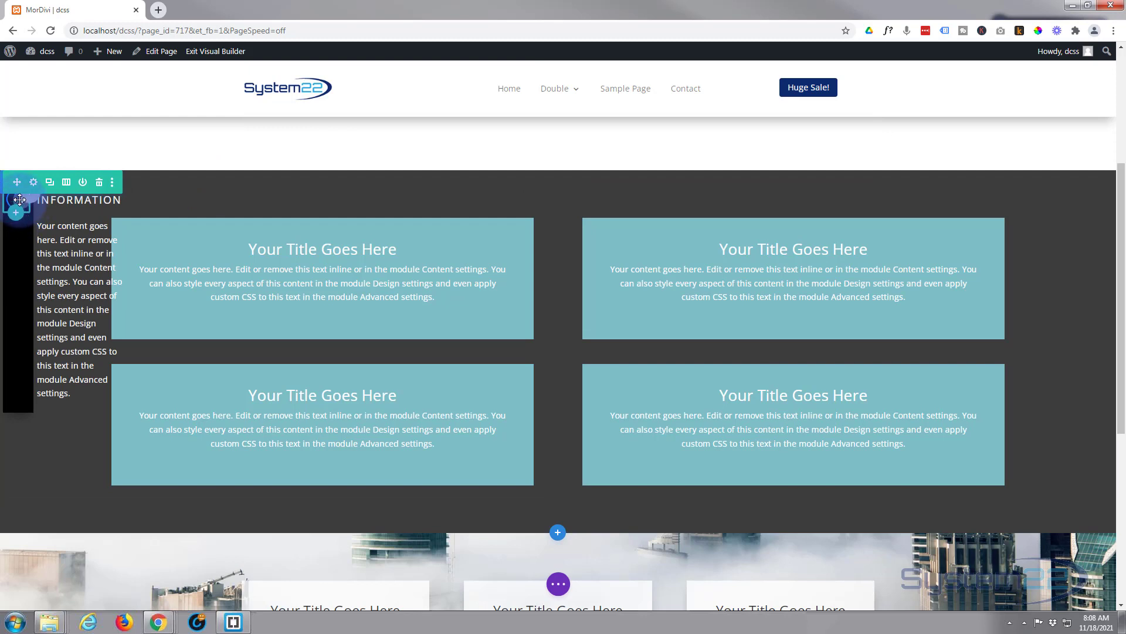
pyautogui.click(559, 583)
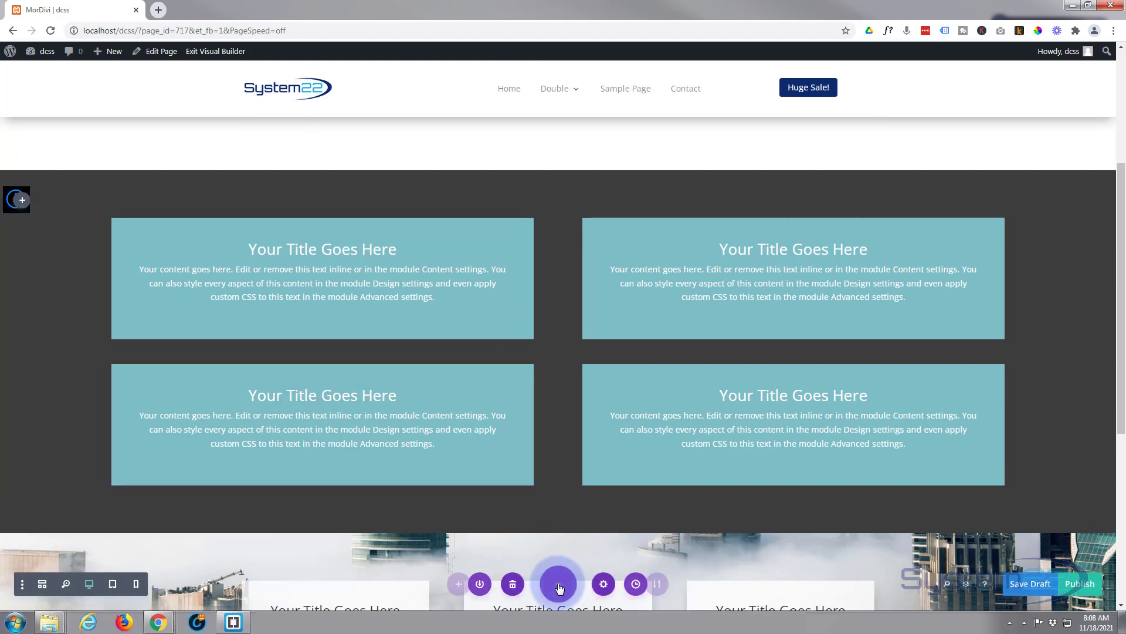
pyautogui.click(45, 584)
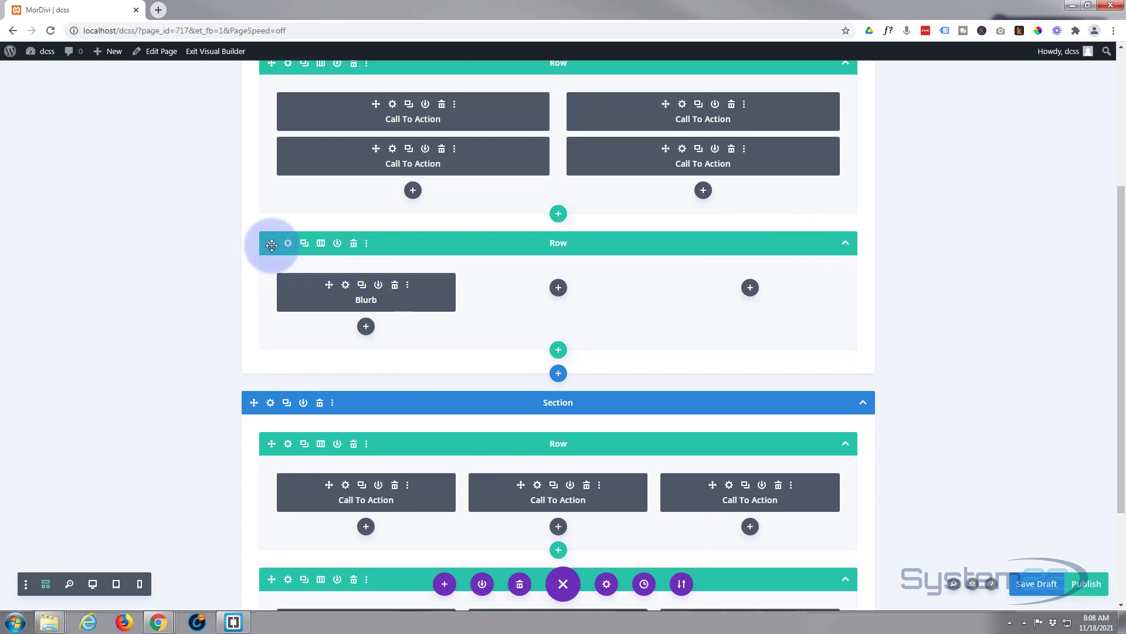
pyautogui.click(355, 244)
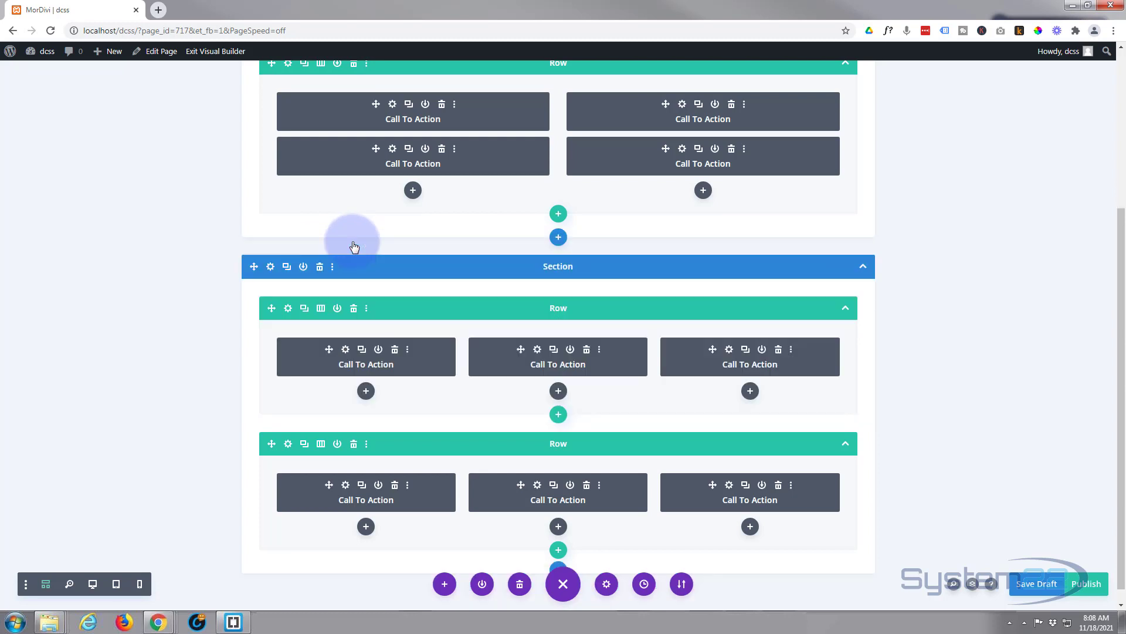
pyautogui.click(93, 584)
# Step: Insert a row with three equal columns below the four call-to-action boxes in the dark section
pyautogui.scroll(5, 65, 367)
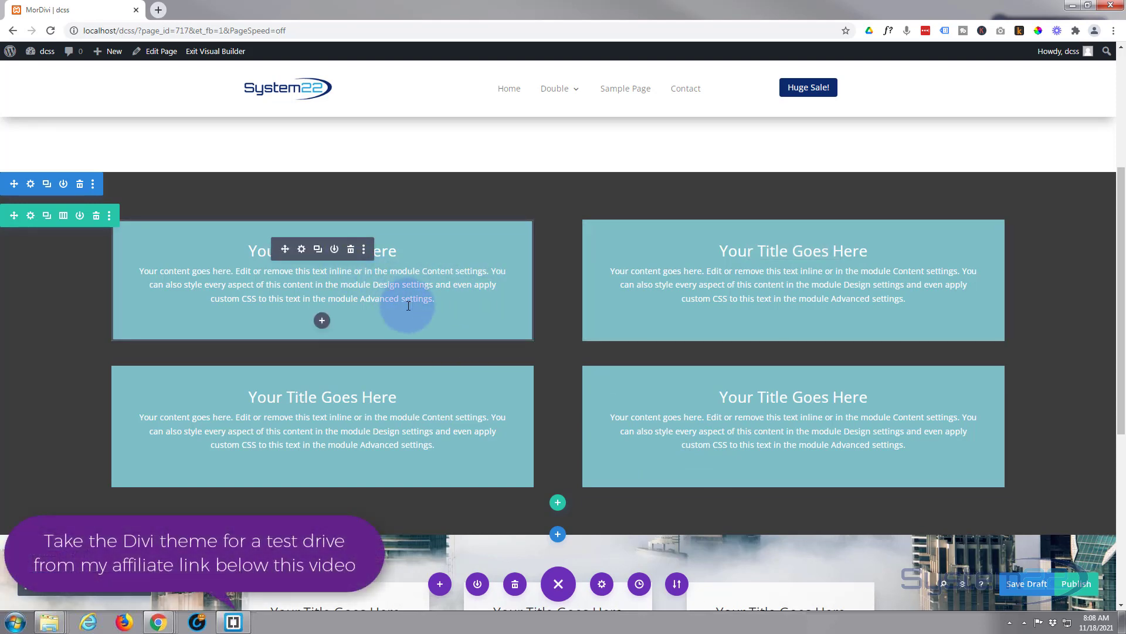
pyautogui.scroll(-2, 449, 375)
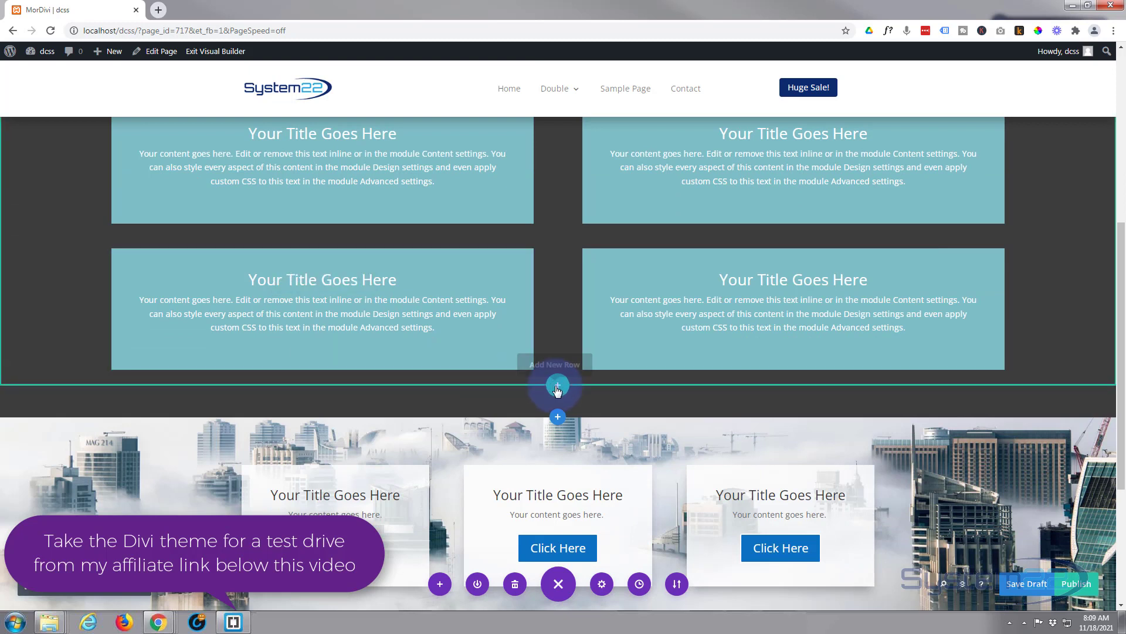
pyautogui.click(557, 388)
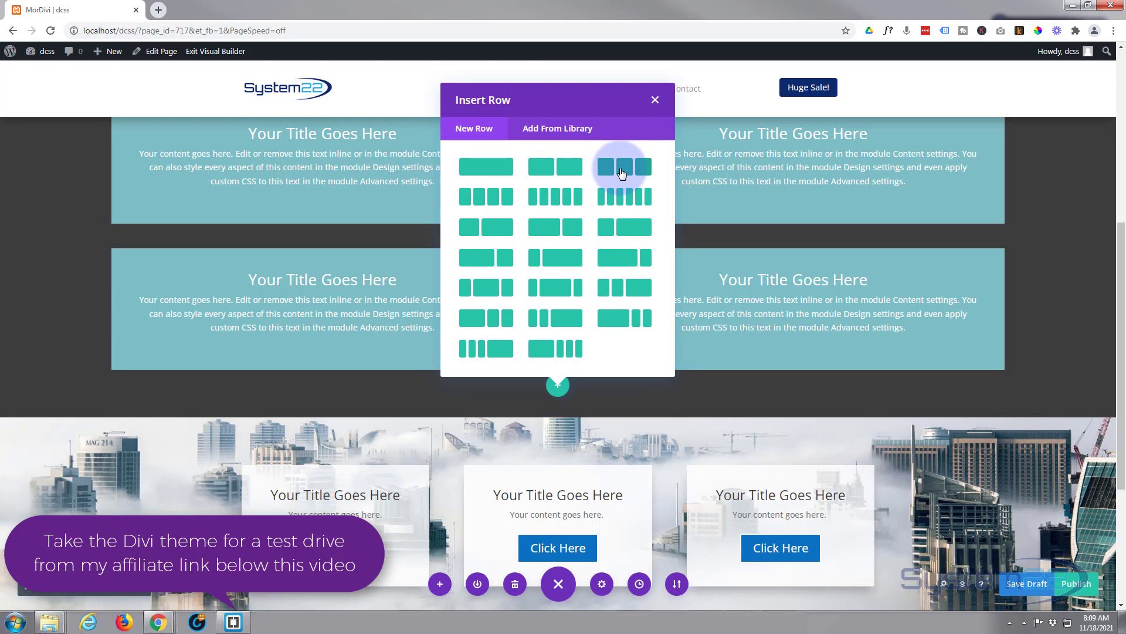
pyautogui.click(622, 171)
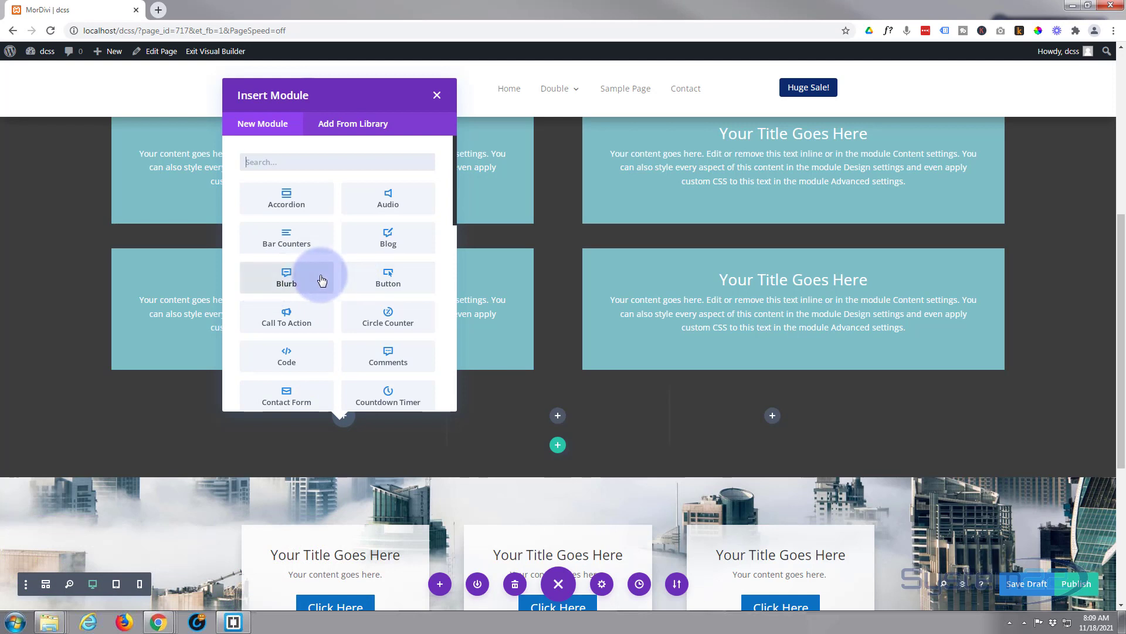
# Step: Insert a Blurb module in the new row's first column and set its title to "Information"
pyautogui.scroll(-3, 321, 282)
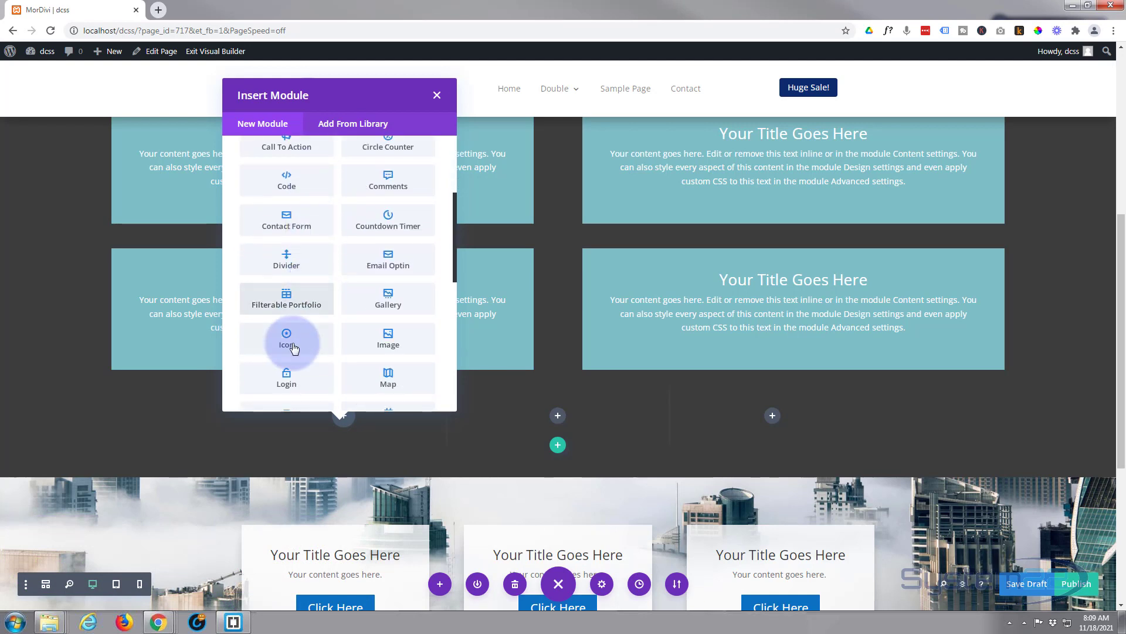
pyautogui.scroll(3, 293, 349)
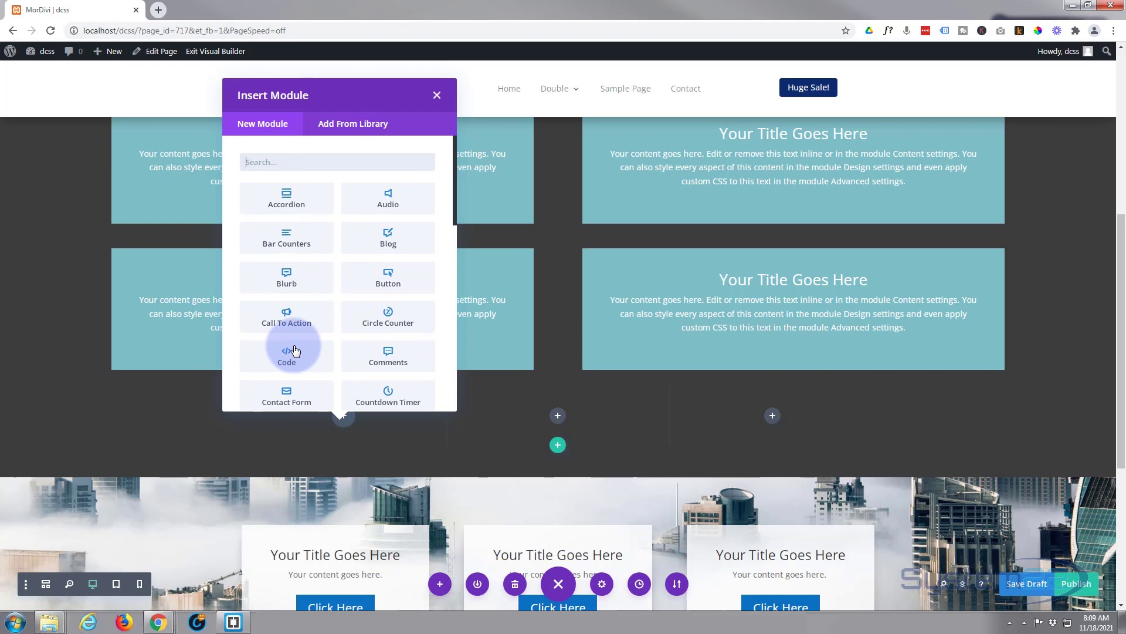
pyautogui.click(288, 283)
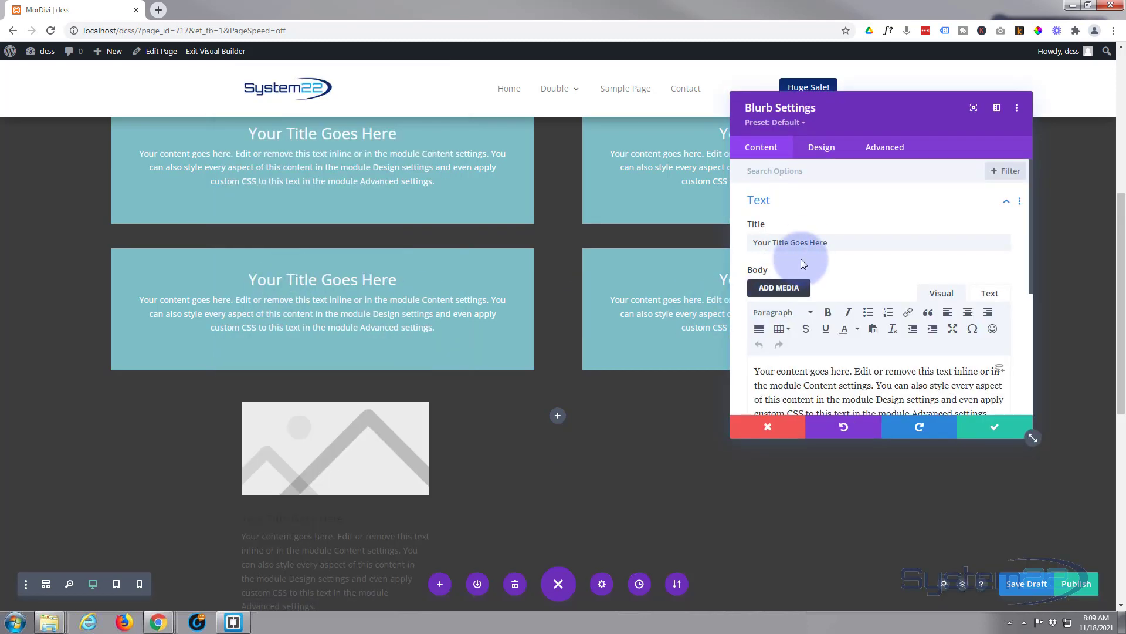
pyautogui.moveTo(828, 242); pyautogui.dragTo(706, 236)
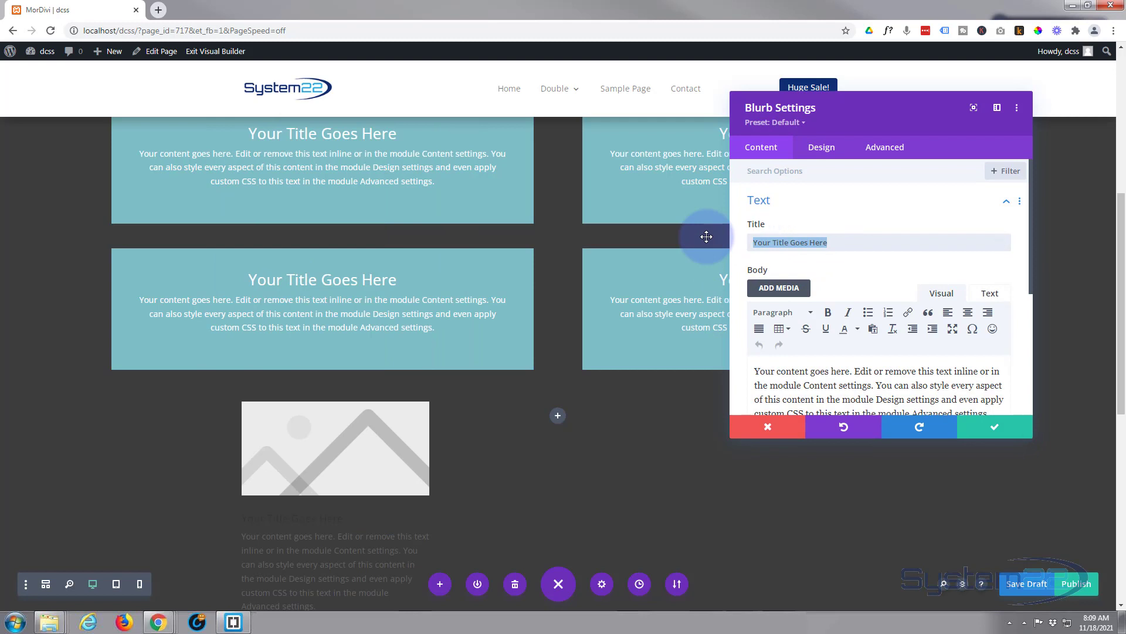
pyautogui.write('Information')
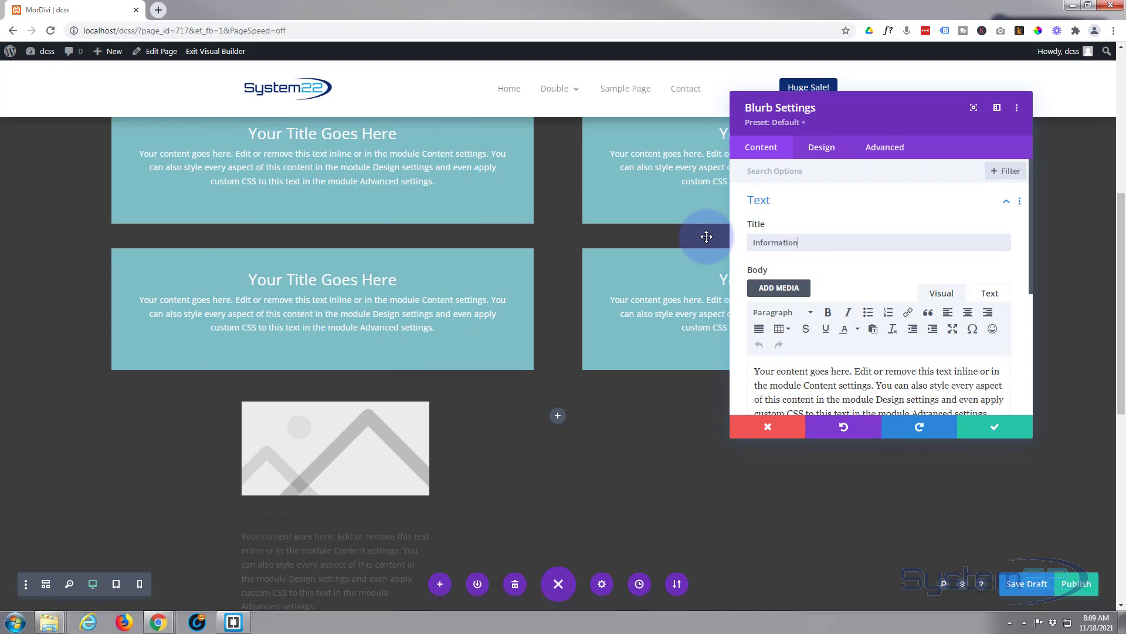
# Step: Enable Use Icon for the blurb and choose the second circled exclamation-mark icon in place of the image
pyautogui.scroll(-2, 839, 245)
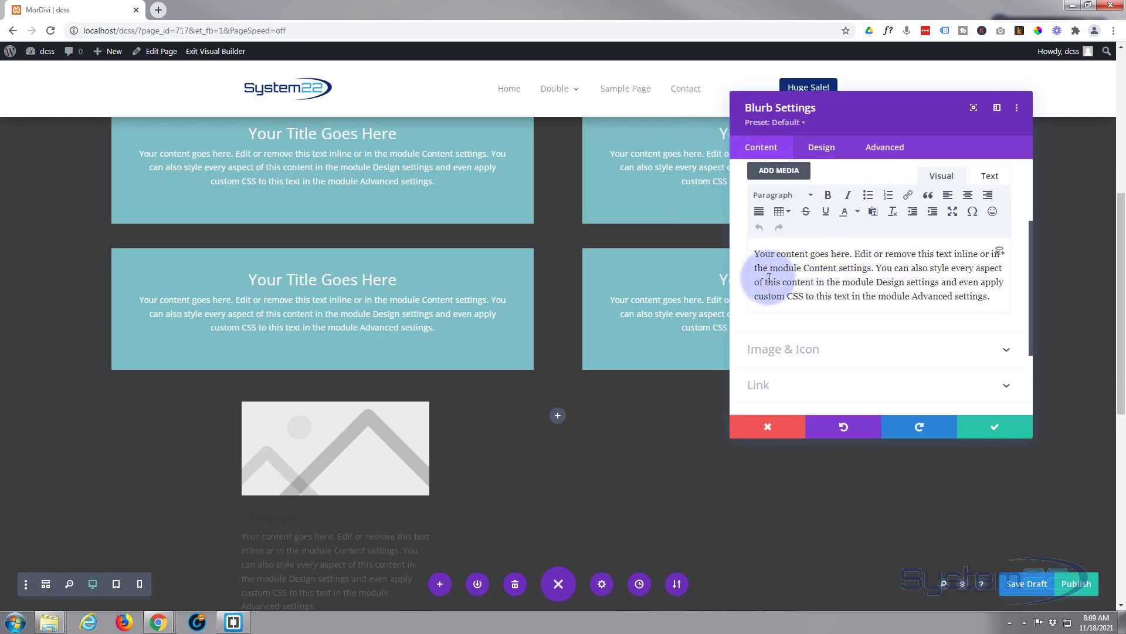
pyautogui.scroll(-1, 851, 294)
pyautogui.click(850, 296)
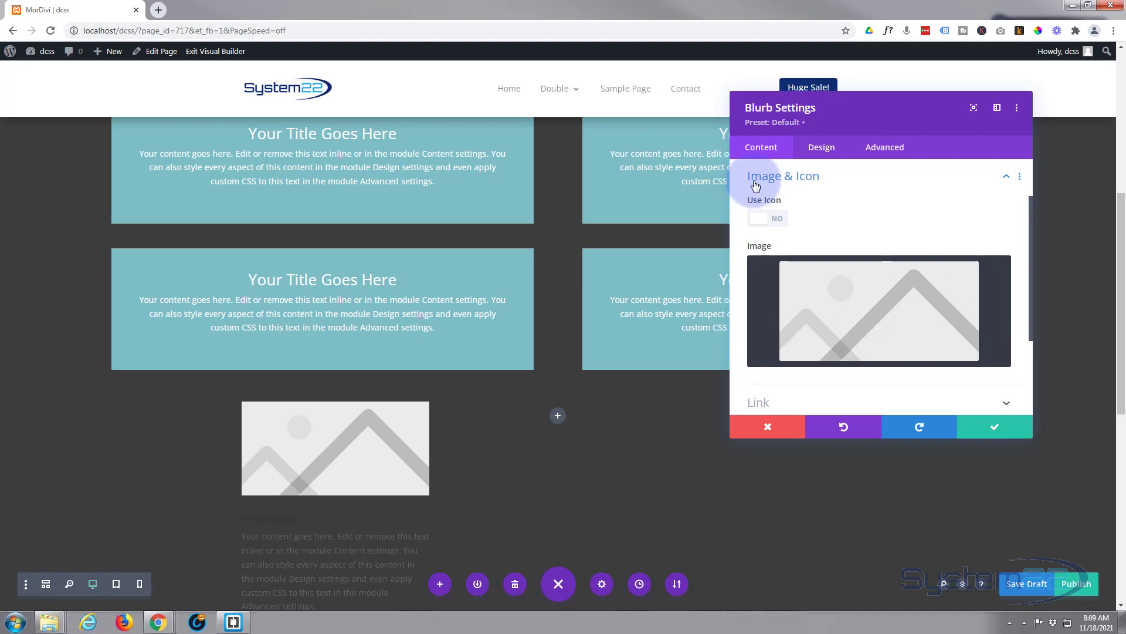
pyautogui.click(780, 219)
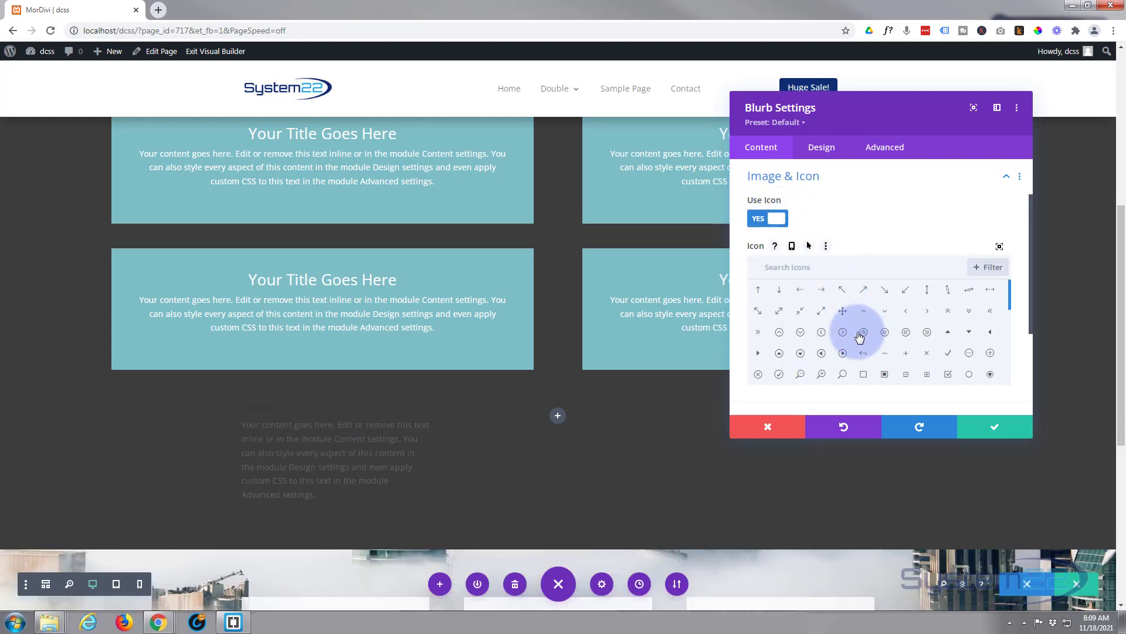
pyautogui.scroll(-10, 859, 335)
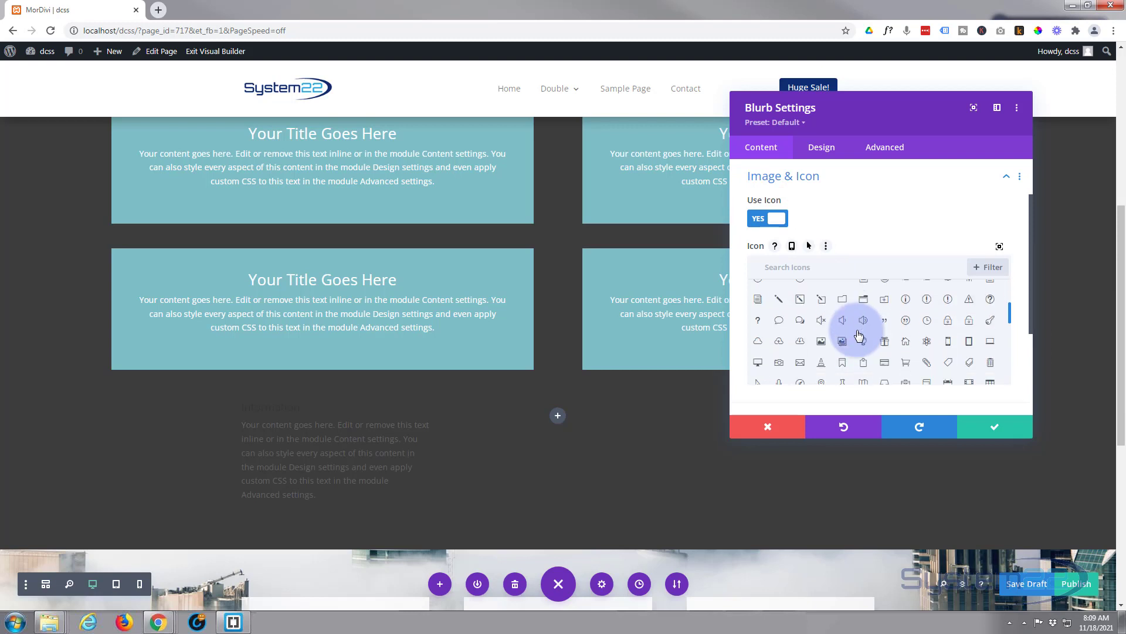
pyautogui.scroll(-10, 861, 333)
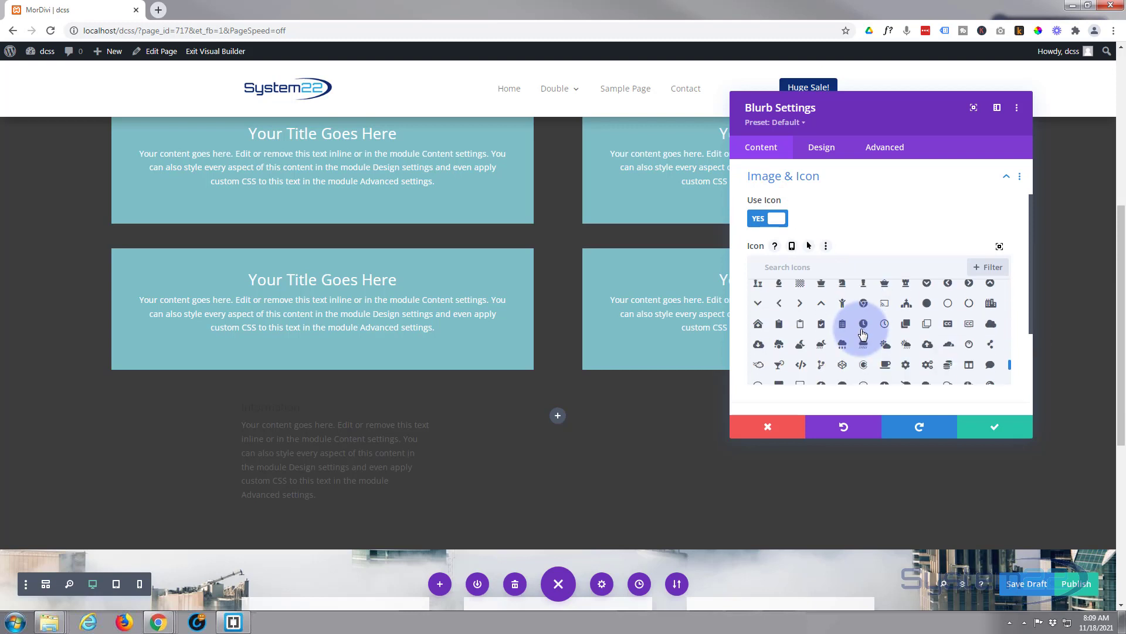
pyautogui.scroll(-10, 863, 334)
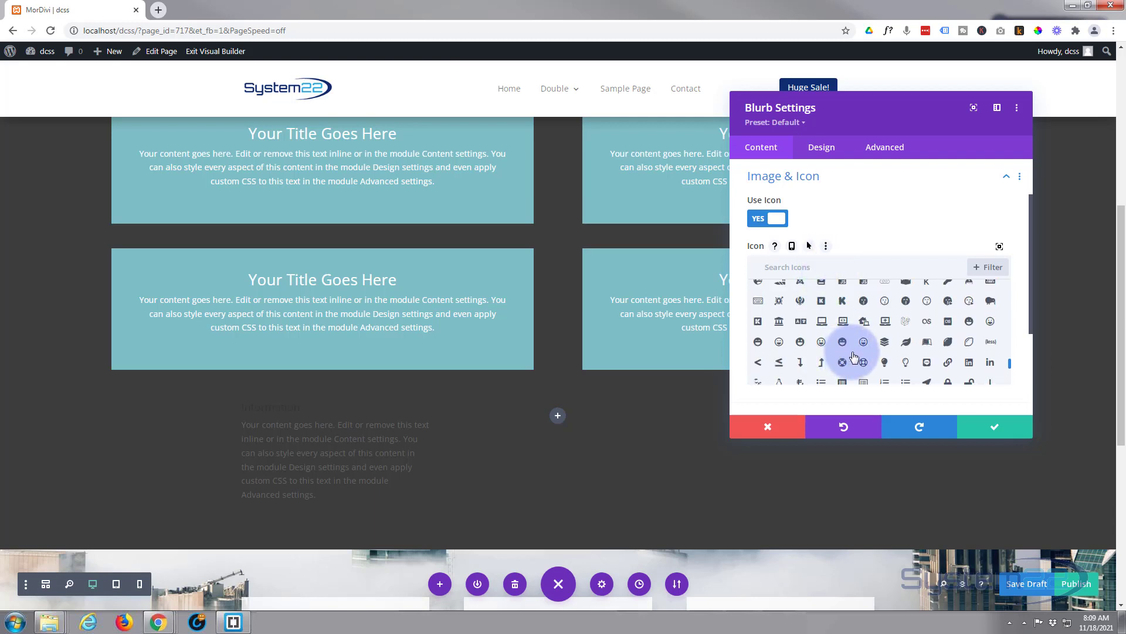
pyautogui.scroll(5, 956, 326)
pyautogui.moveTo(1009, 347); pyautogui.dragTo(1008, 287)
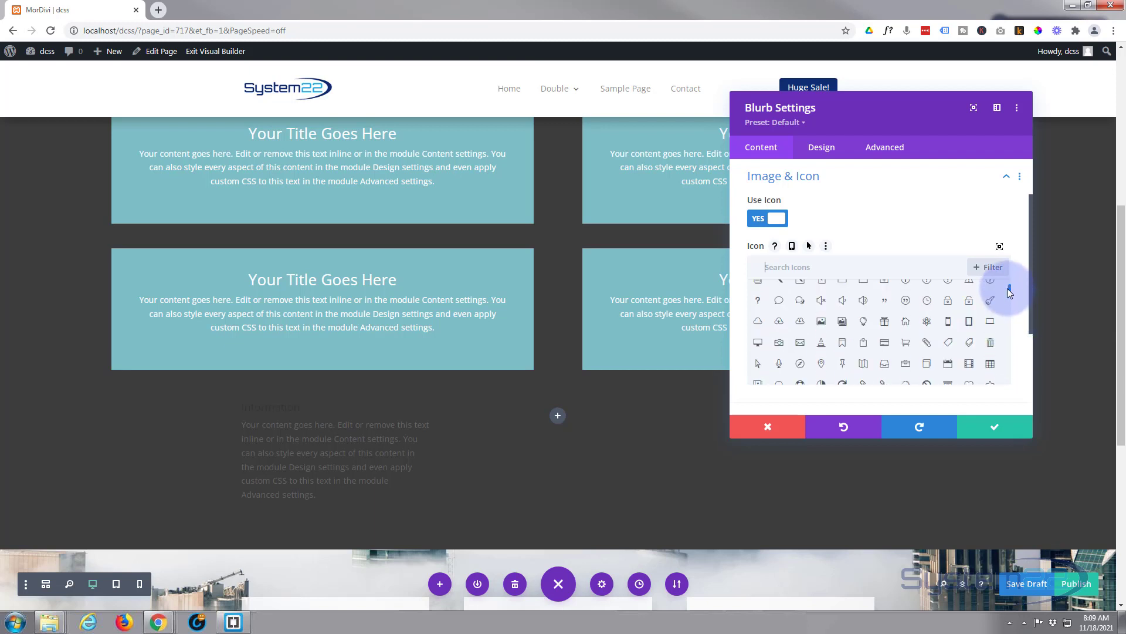
pyautogui.scroll(2, 1008, 287)
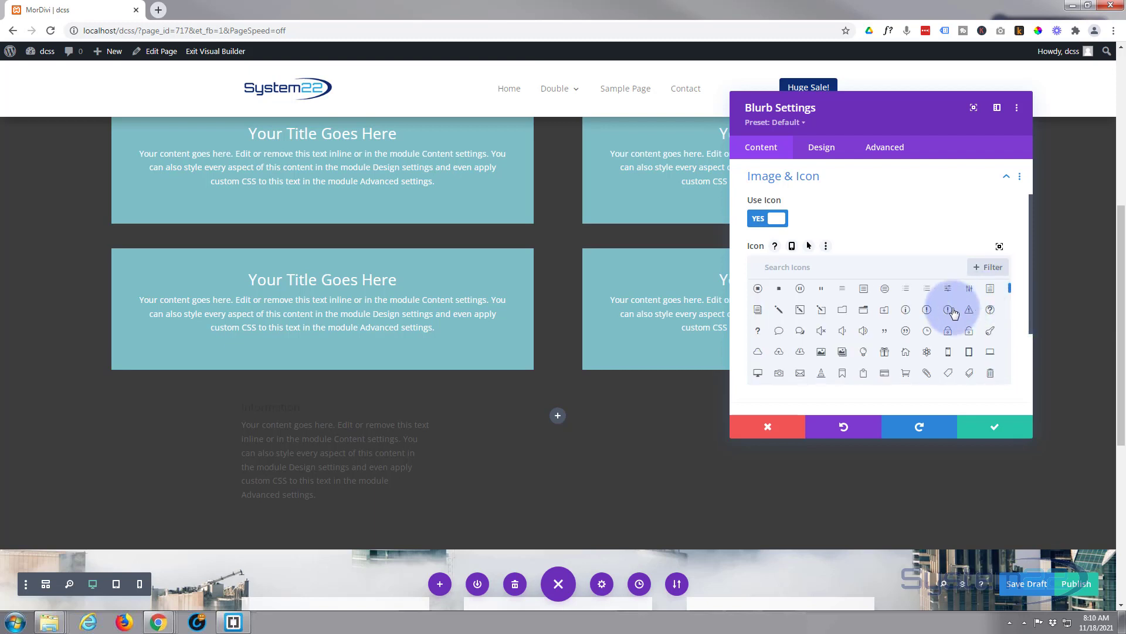
pyautogui.click(948, 310)
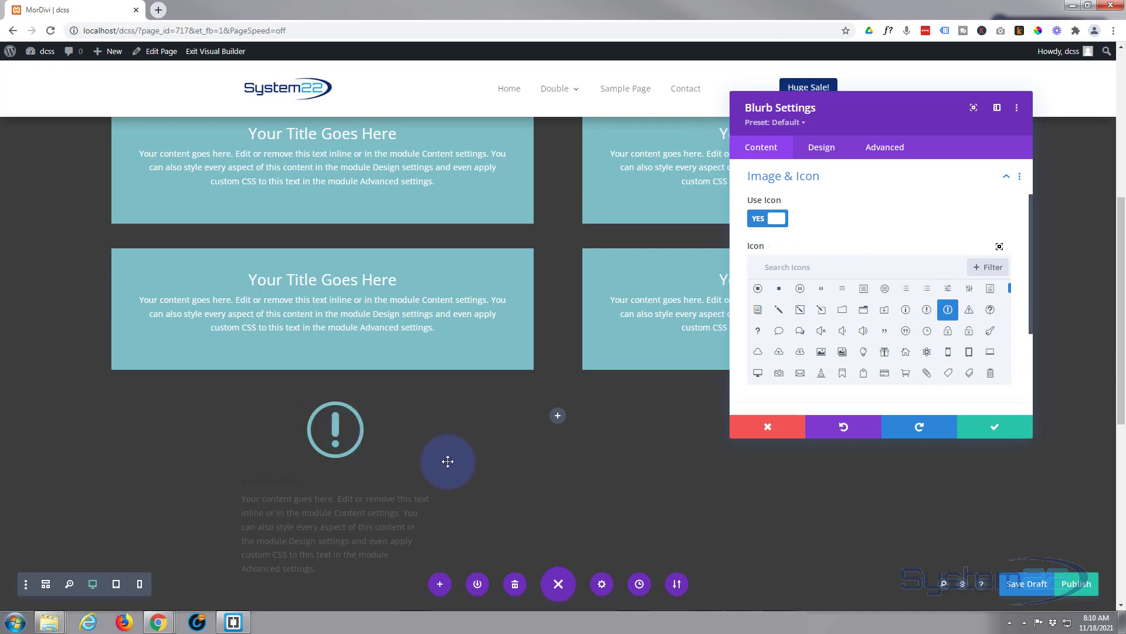
pyautogui.click(854, 183)
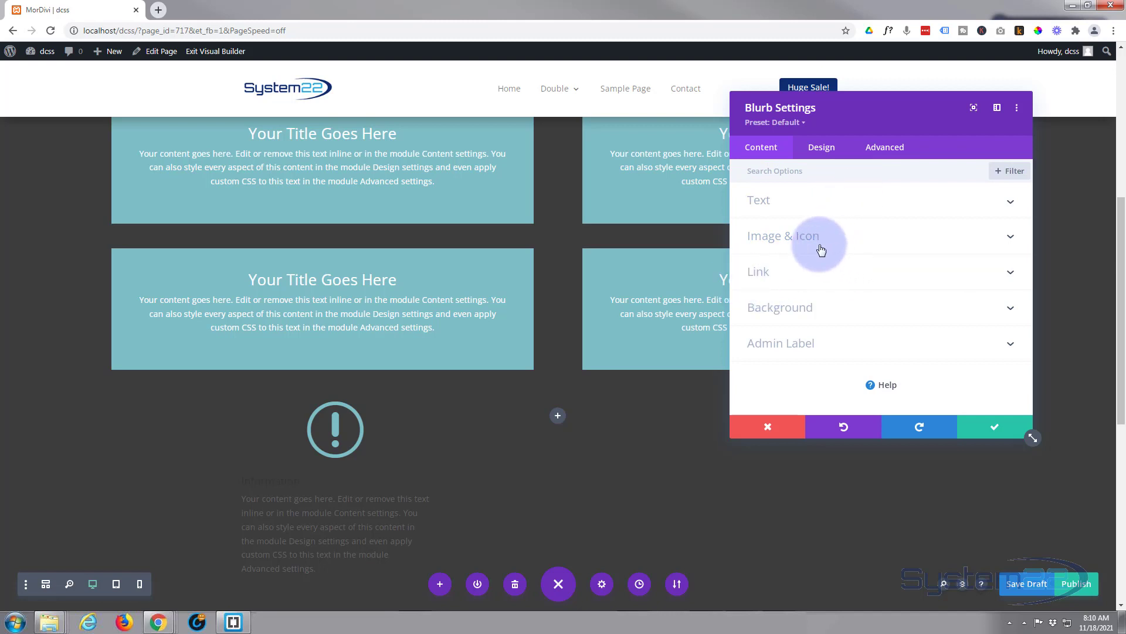
# Step: Examine the blurb's link options, including the title and module link URL fields and the title link target choices
pyautogui.click(810, 277)
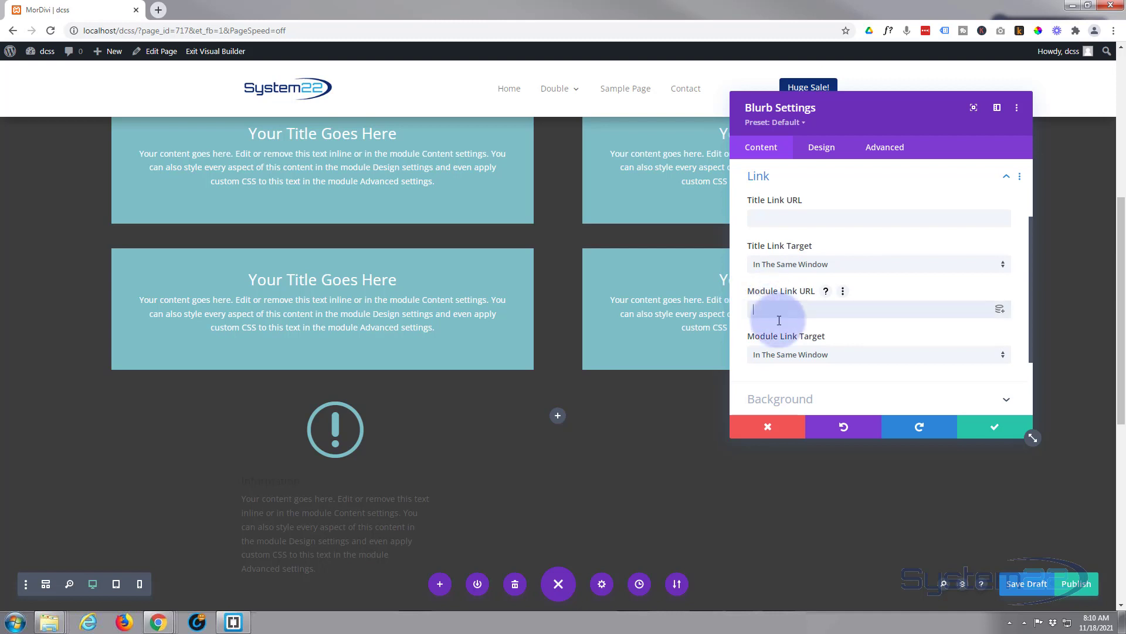
pyautogui.click(772, 216)
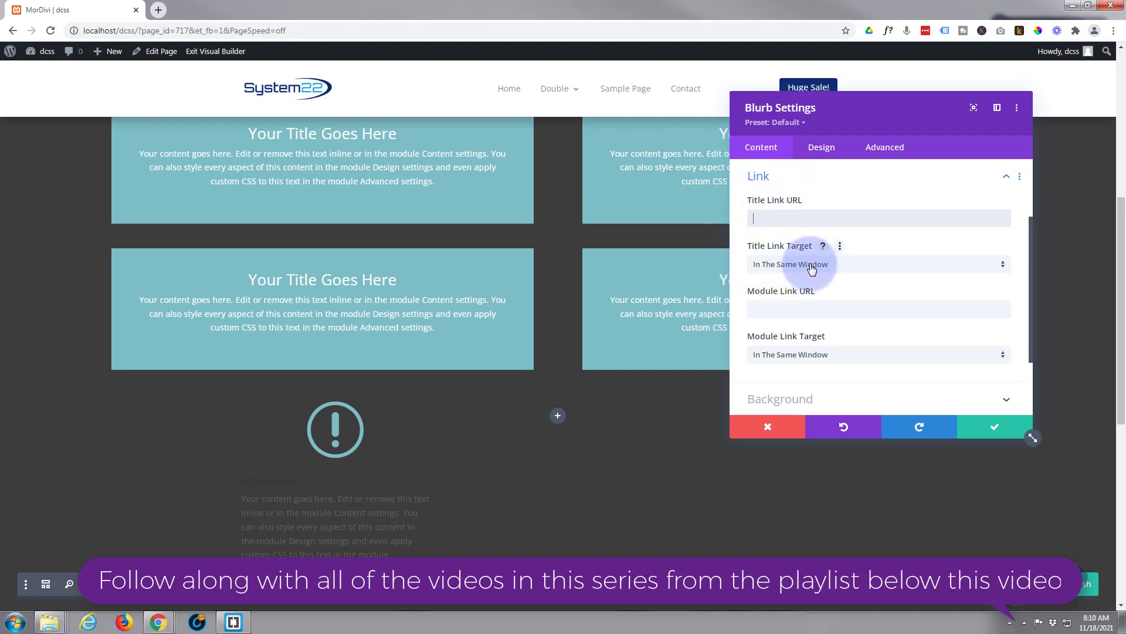
pyautogui.click(897, 265)
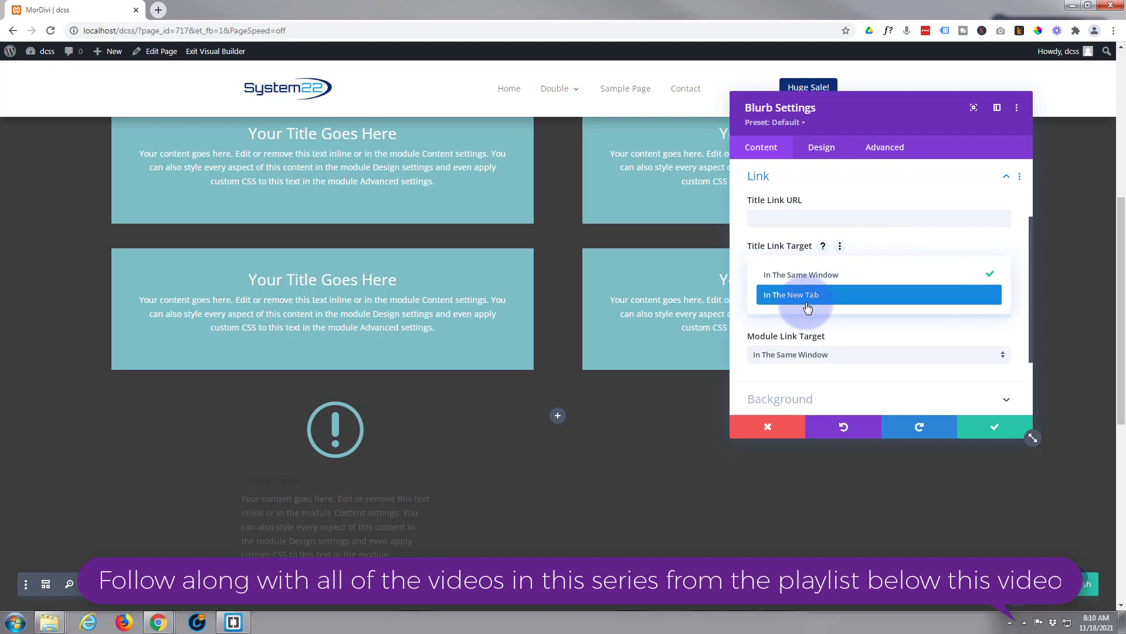
pyautogui.click(738, 262)
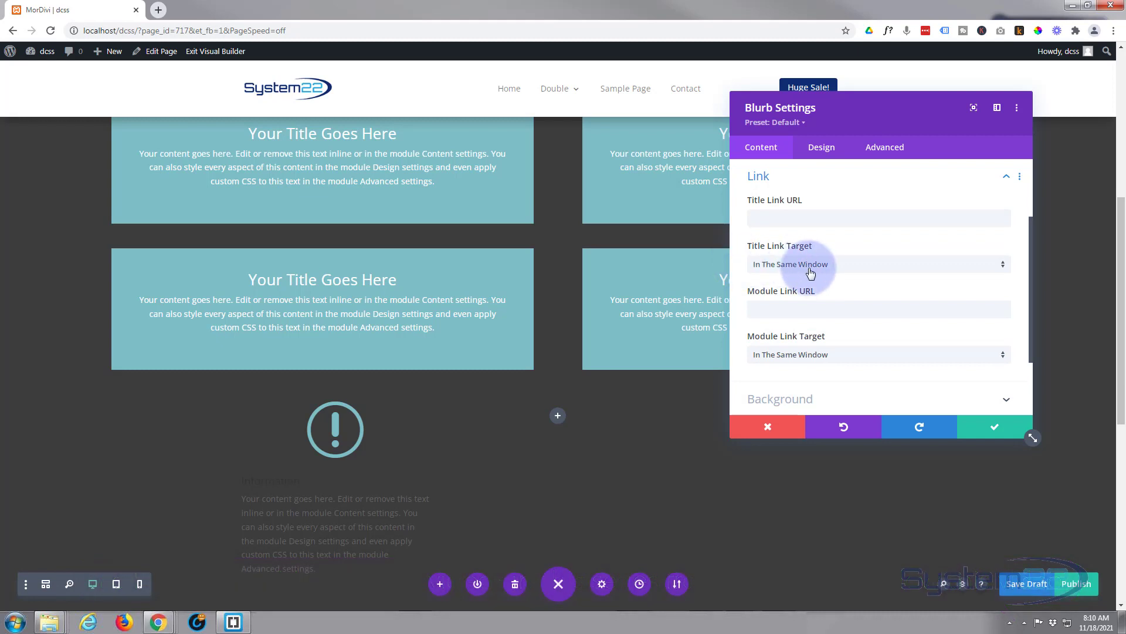
# Step: Set the blurb's background color to black (#000000)
pyautogui.scroll(-2, 834, 289)
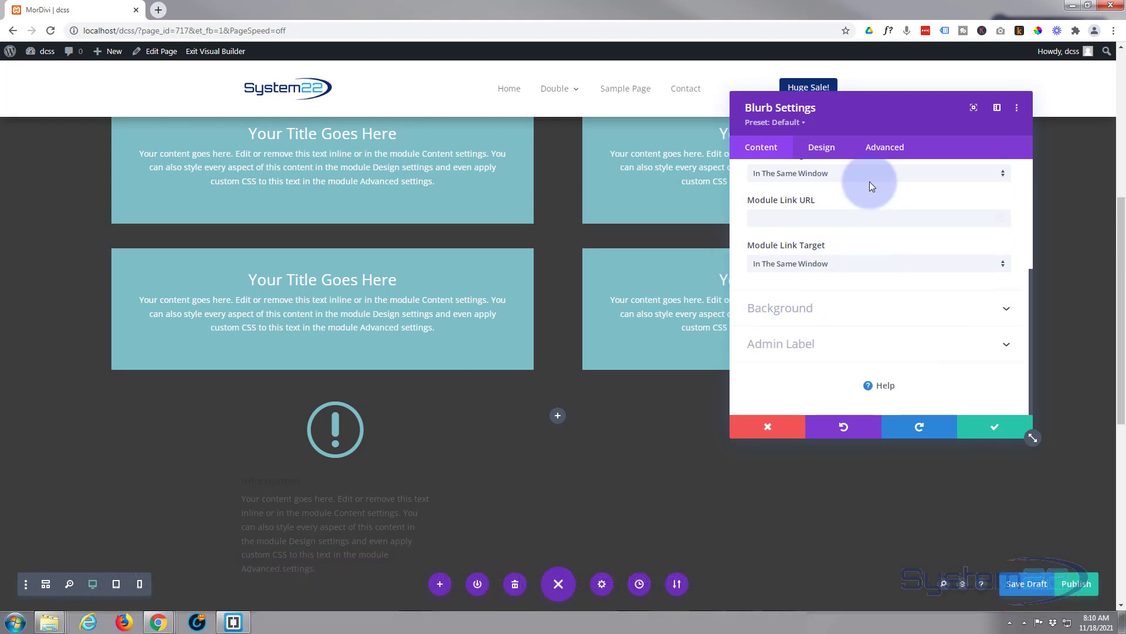
pyautogui.click(869, 319)
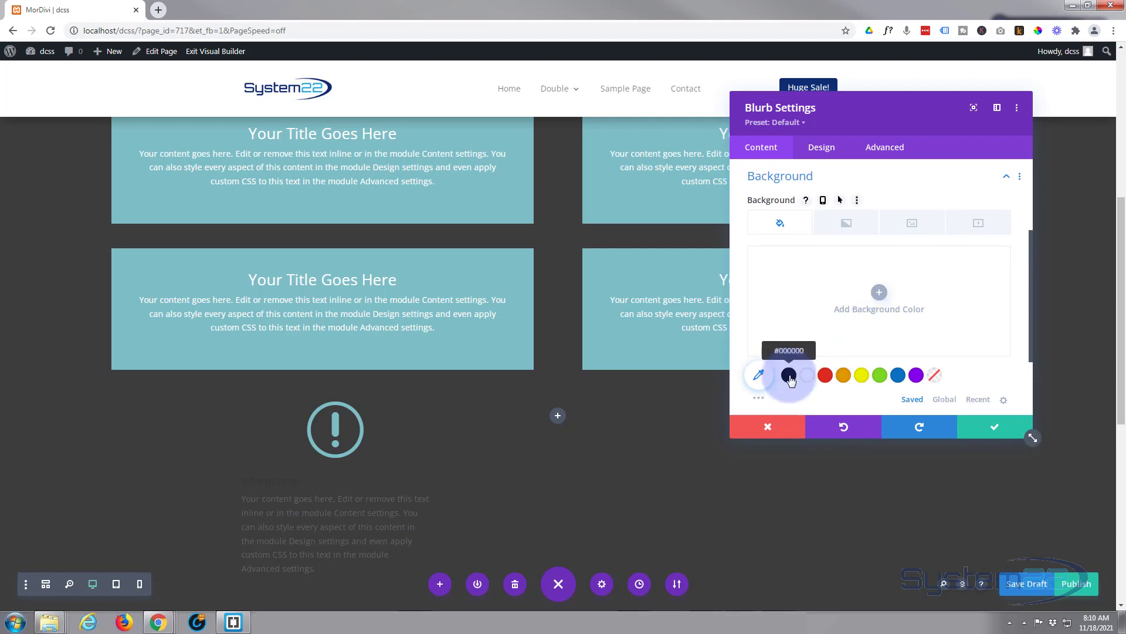
pyautogui.click(789, 376)
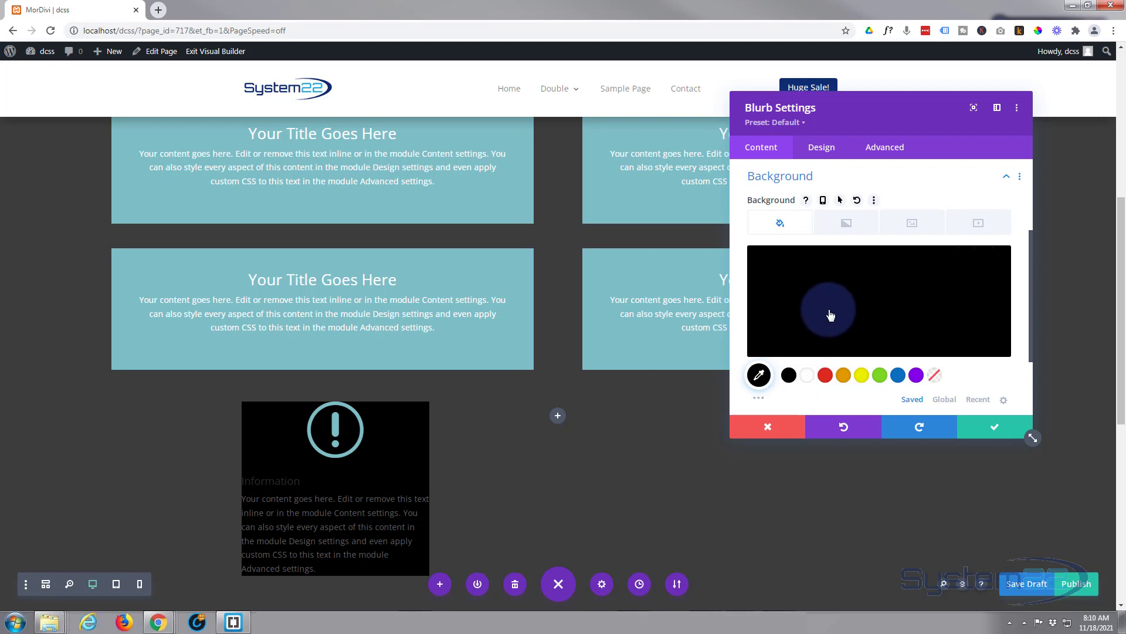
pyautogui.scroll(-2, 829, 308)
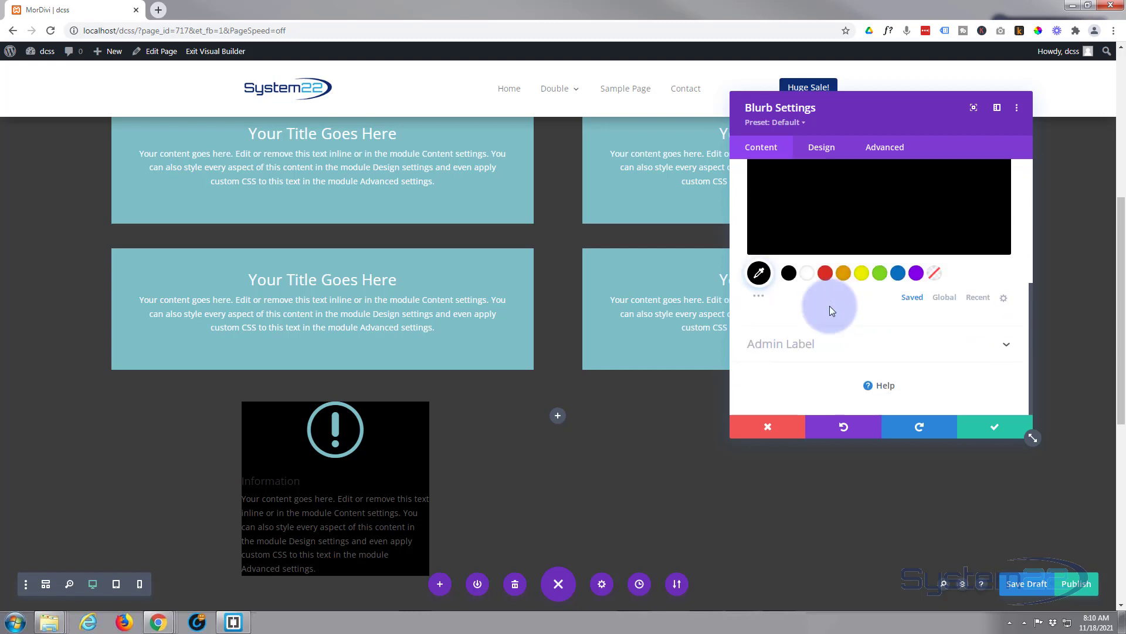
pyautogui.scroll(3, 829, 308)
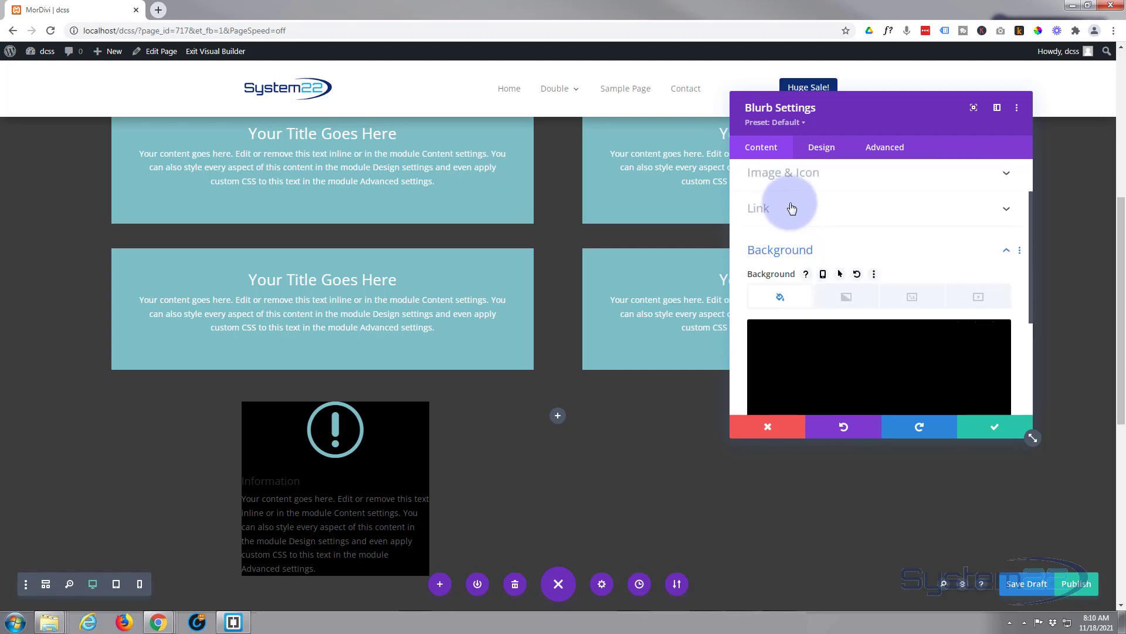
# Step: Color the blurb's icon blue in the design settings, brightening the shade with the color picker
pyautogui.click(818, 155)
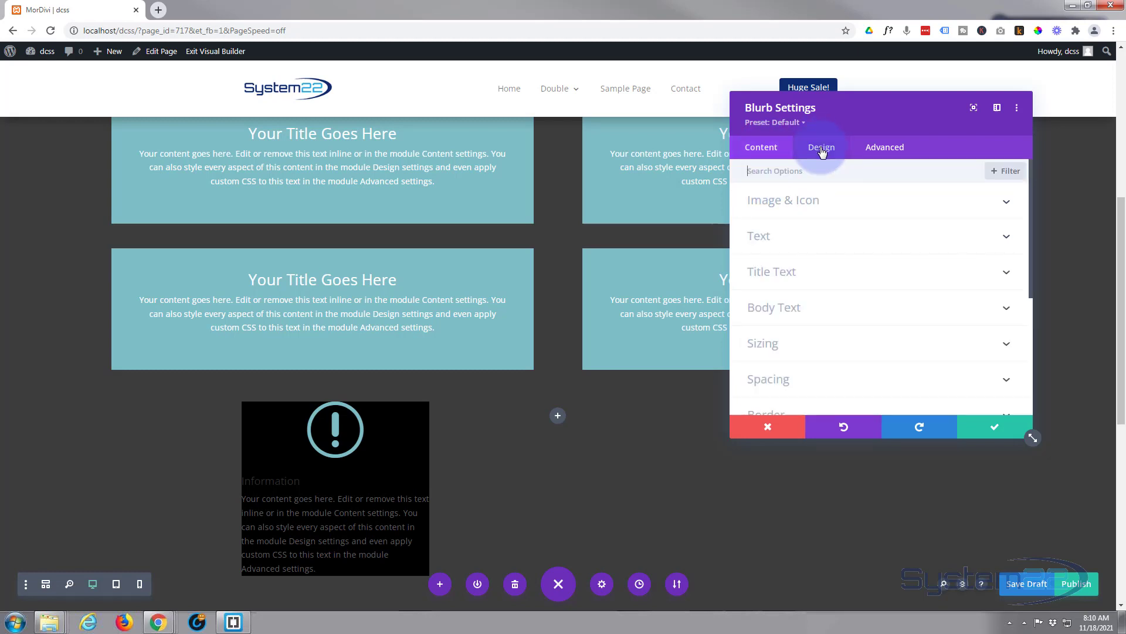
pyautogui.click(870, 202)
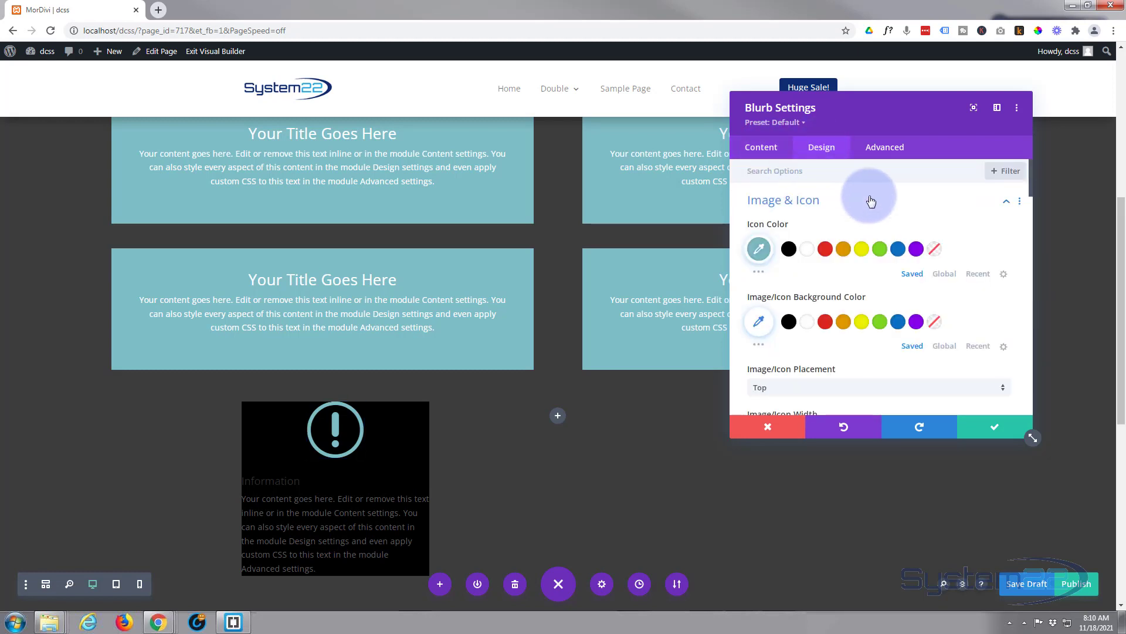
pyautogui.click(899, 251)
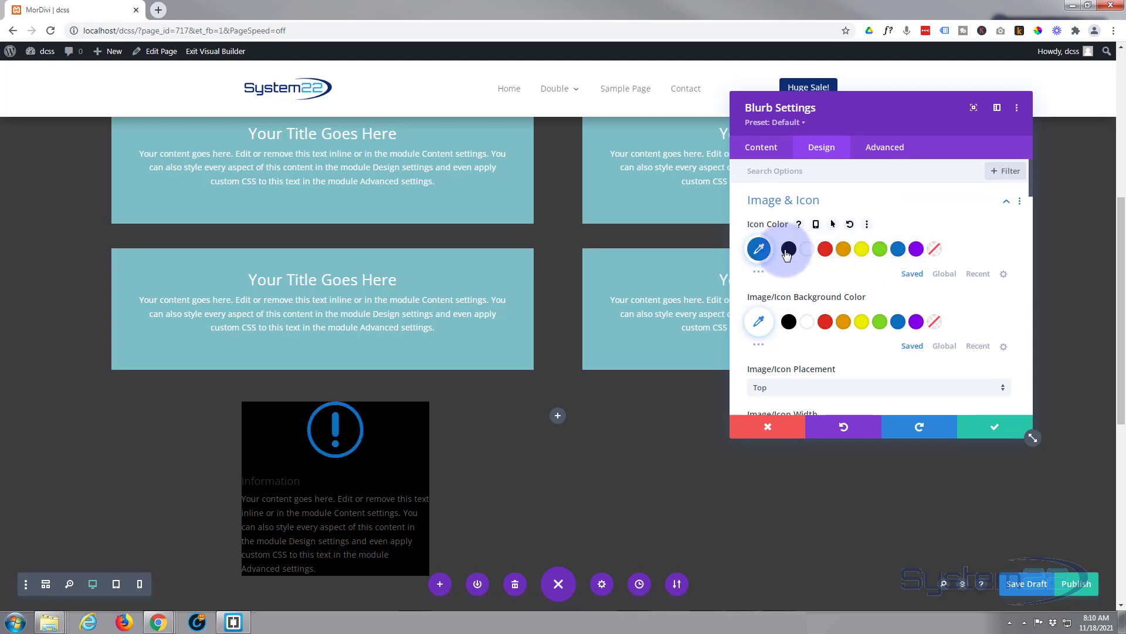
pyautogui.click(758, 248)
pyautogui.moveTo(899, 261); pyautogui.dragTo(899, 227)
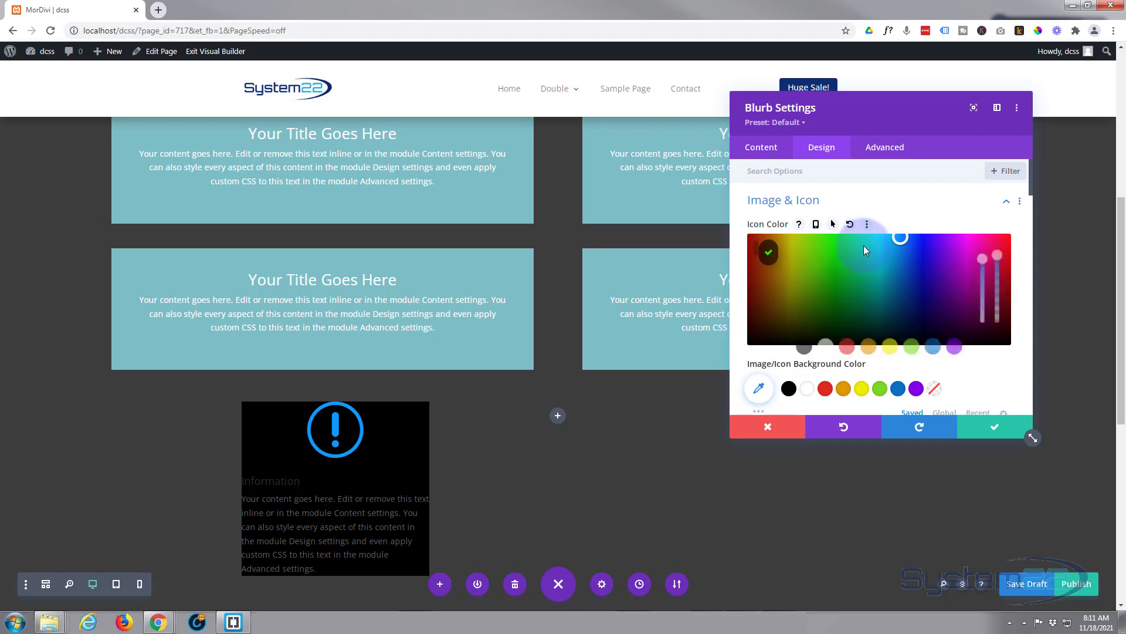
# Step: Set the blurb's image/icon placement to Left
pyautogui.scroll(-4, 863, 245)
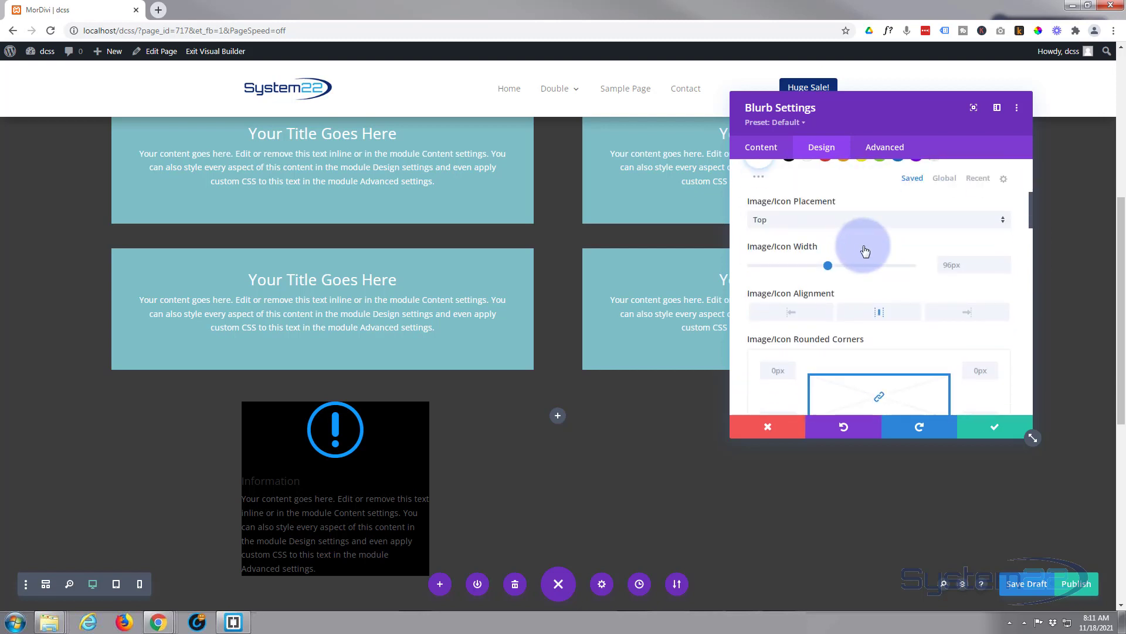
pyautogui.click(829, 220)
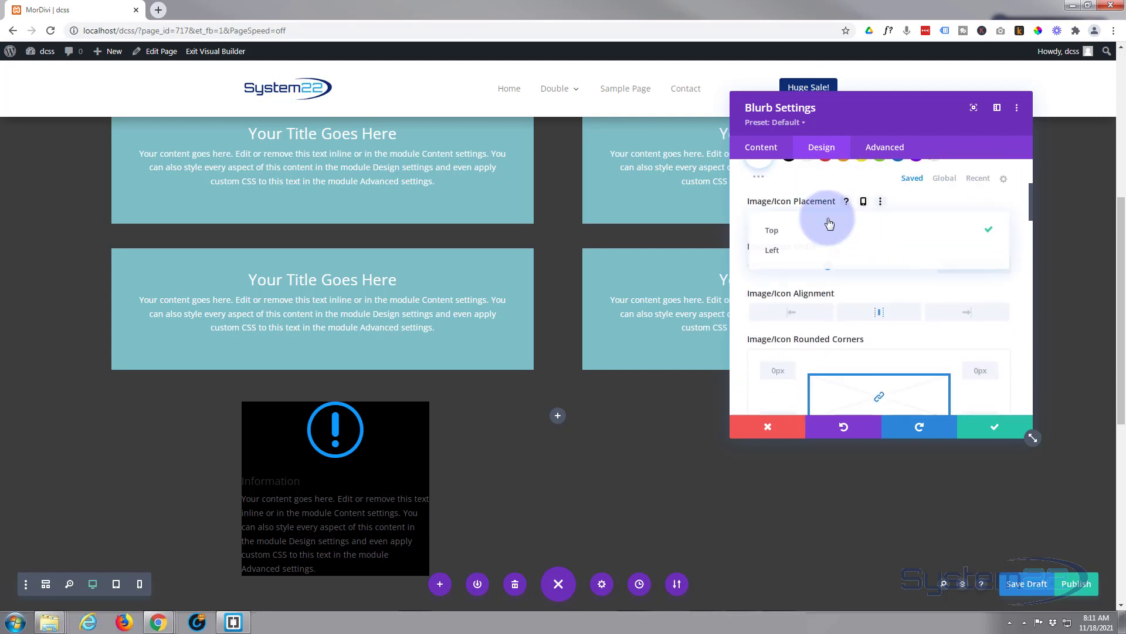
pyautogui.click(775, 252)
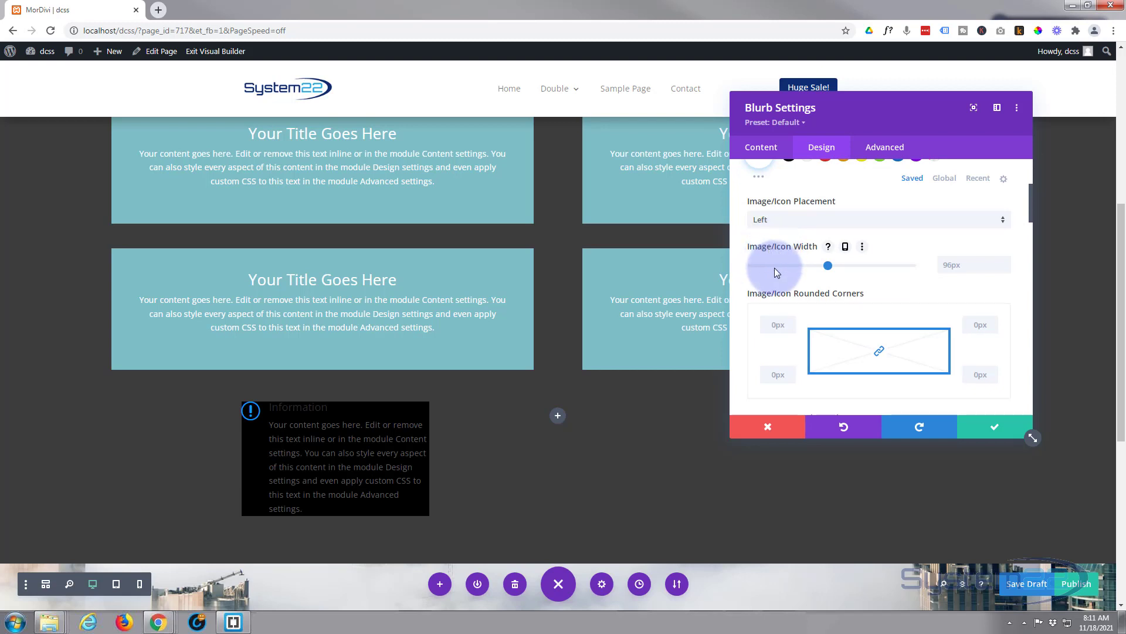
# Step: Give the blurb's icon 5px of top padding and 5px of left padding
pyautogui.scroll(-2, 773, 268)
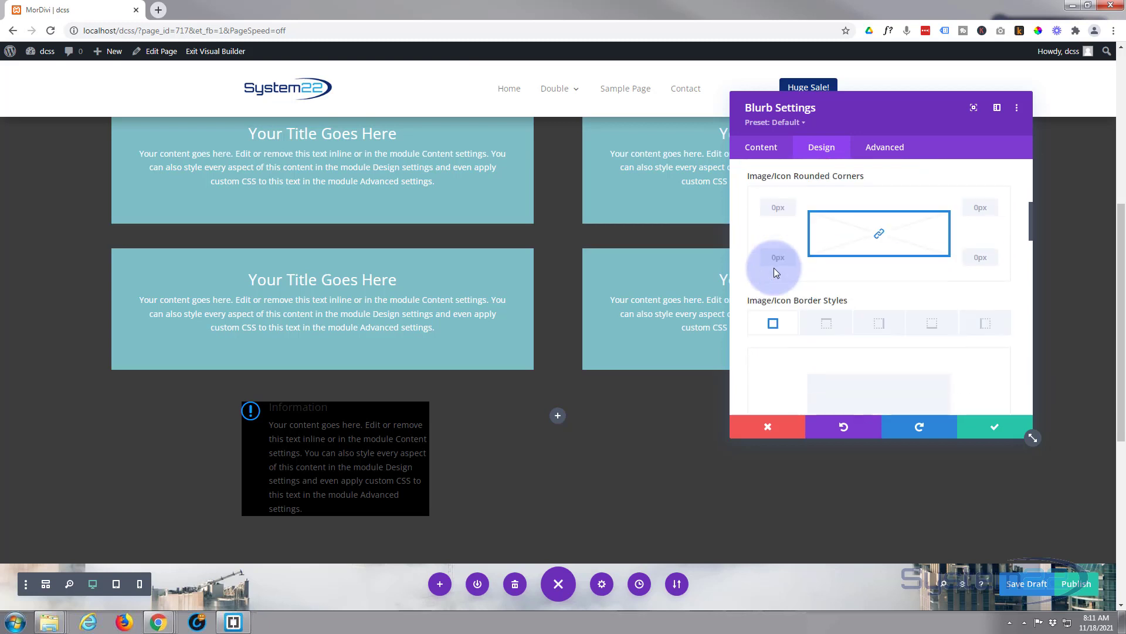
pyautogui.scroll(-1, 773, 267)
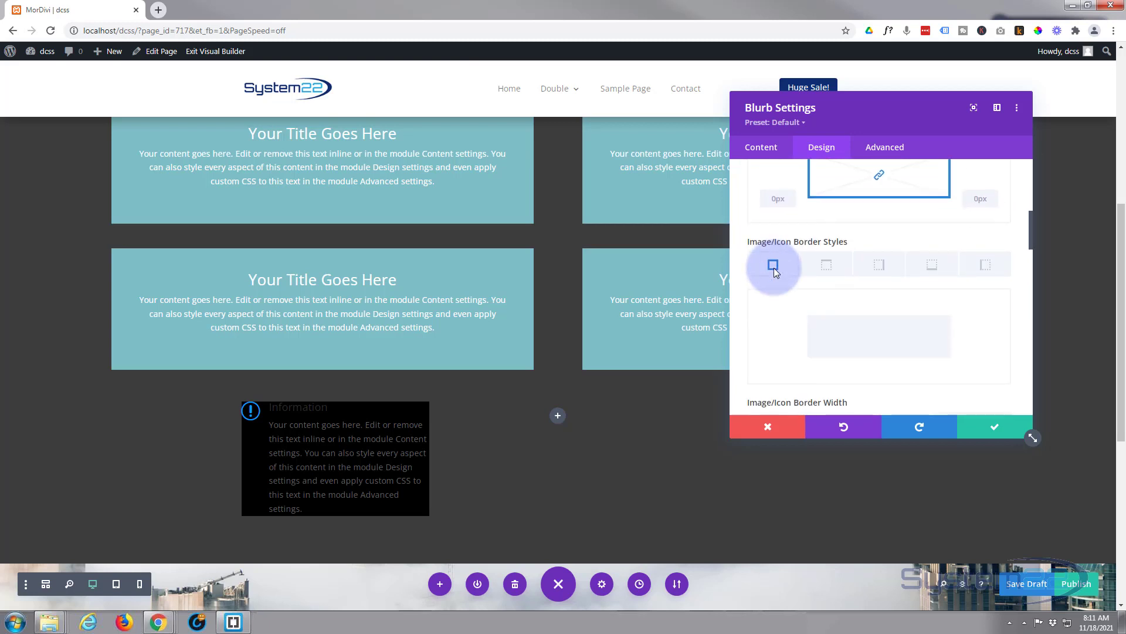
pyautogui.scroll(-4, 773, 267)
pyautogui.scroll(-1, 775, 269)
pyautogui.scroll(-2, 775, 271)
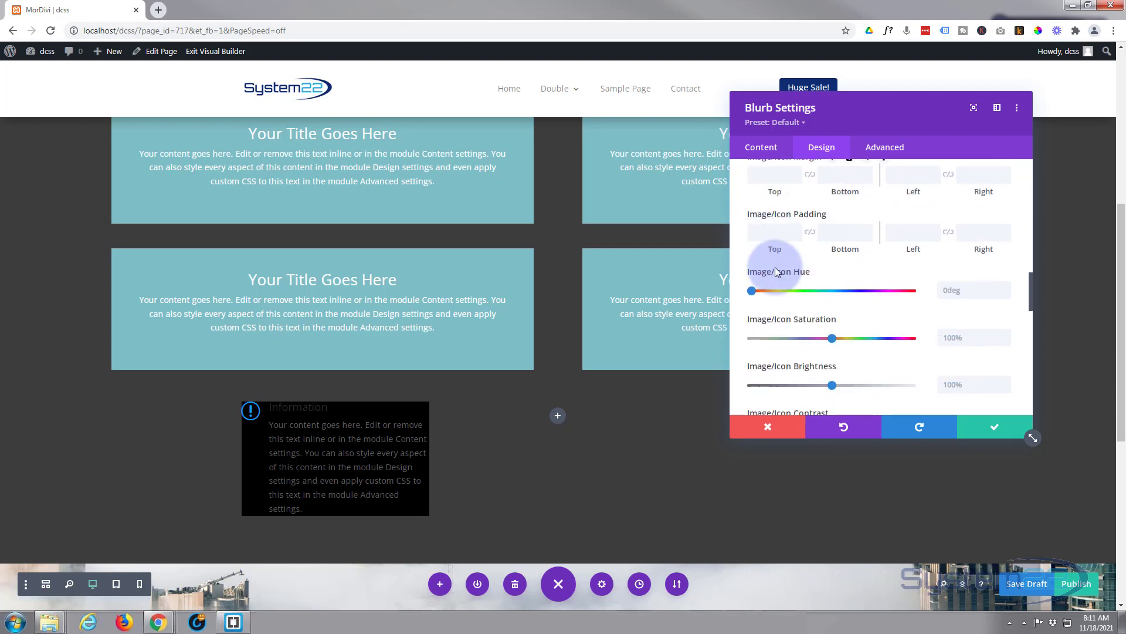
pyautogui.click(772, 233)
pyautogui.write('5px')
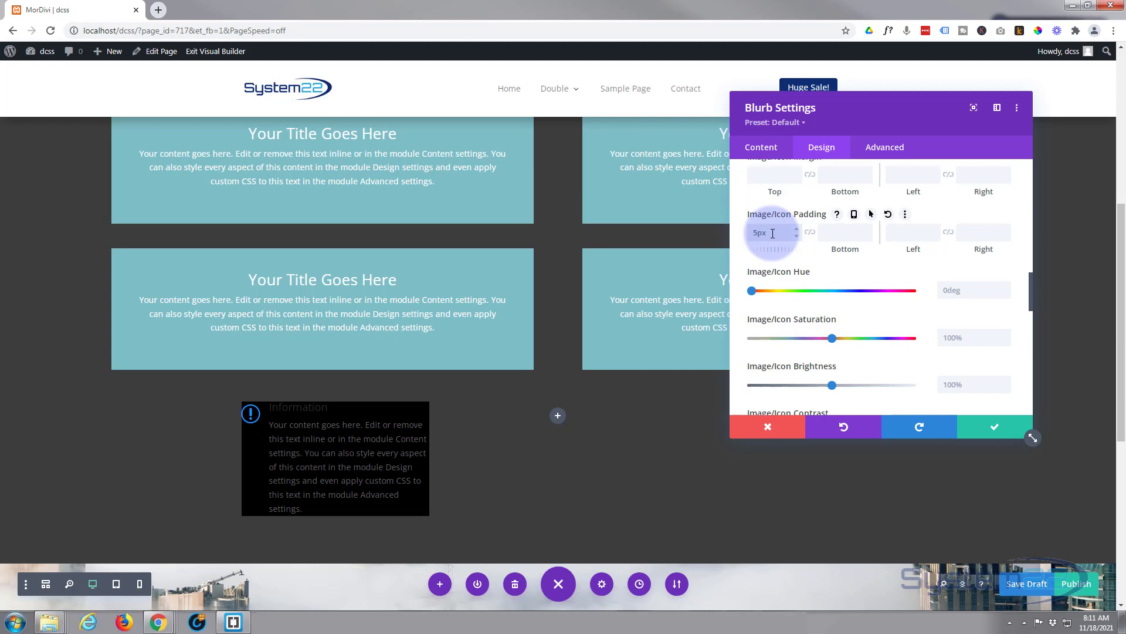
pyautogui.click(896, 233)
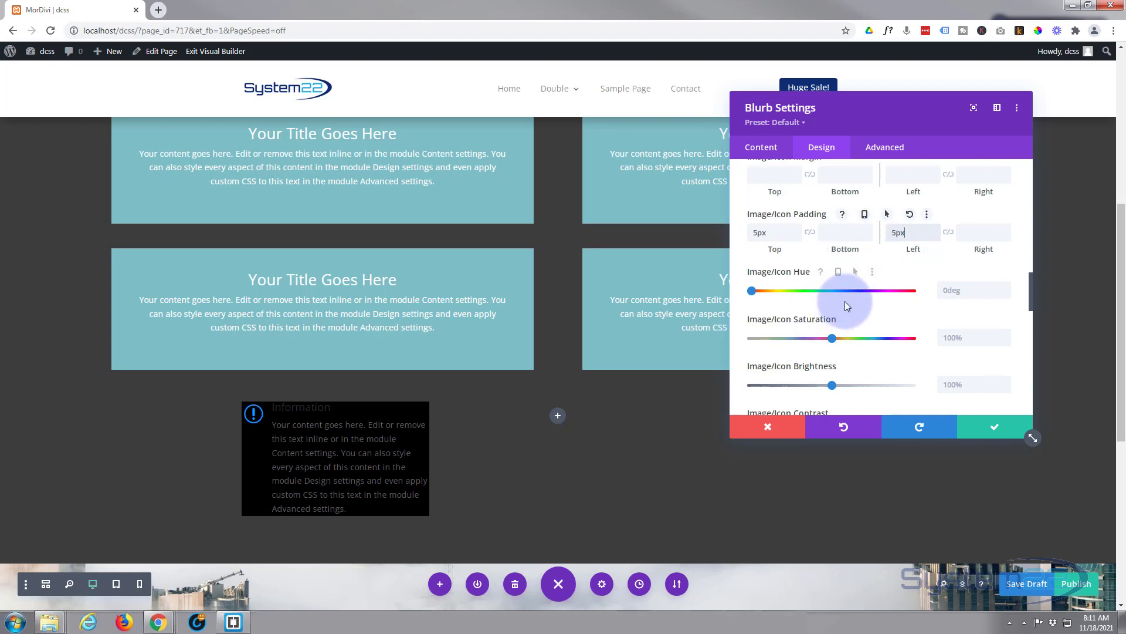
# Step: Change the blurb's general text color to Light
pyautogui.scroll(-5, 845, 301)
pyautogui.scroll(-3, 854, 306)
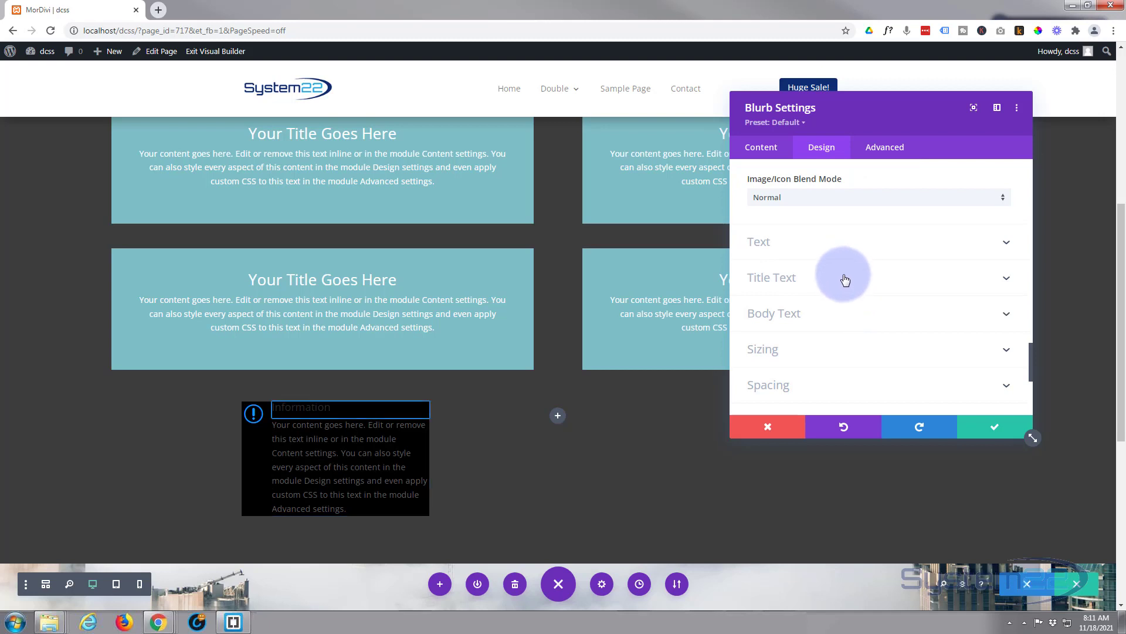
pyautogui.click(823, 248)
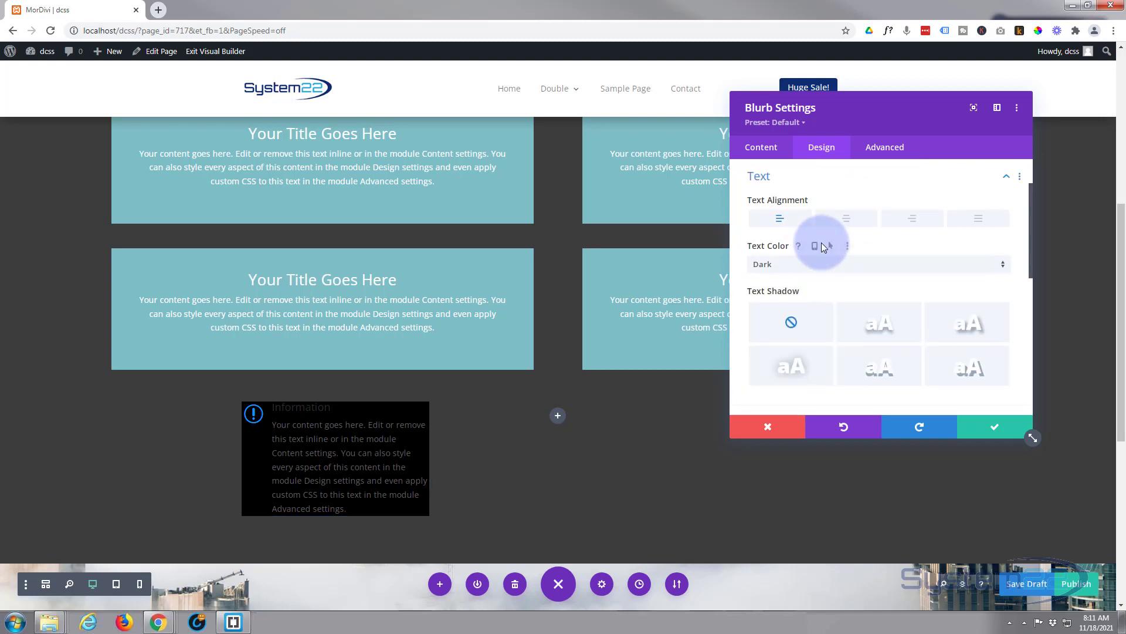
pyautogui.click(815, 264)
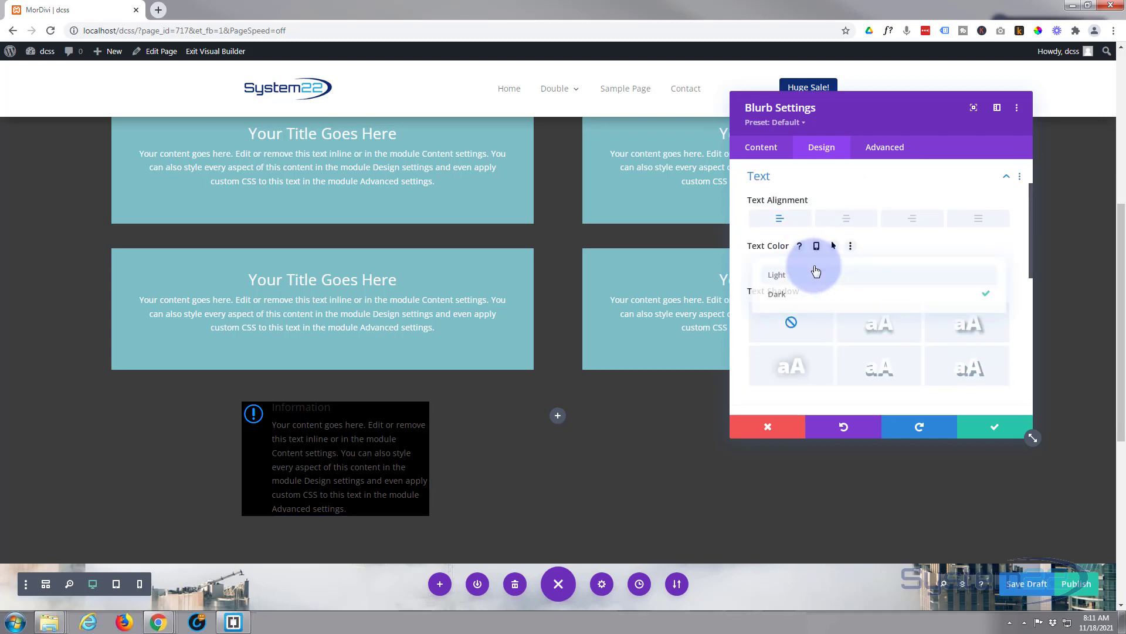
pyautogui.click(812, 276)
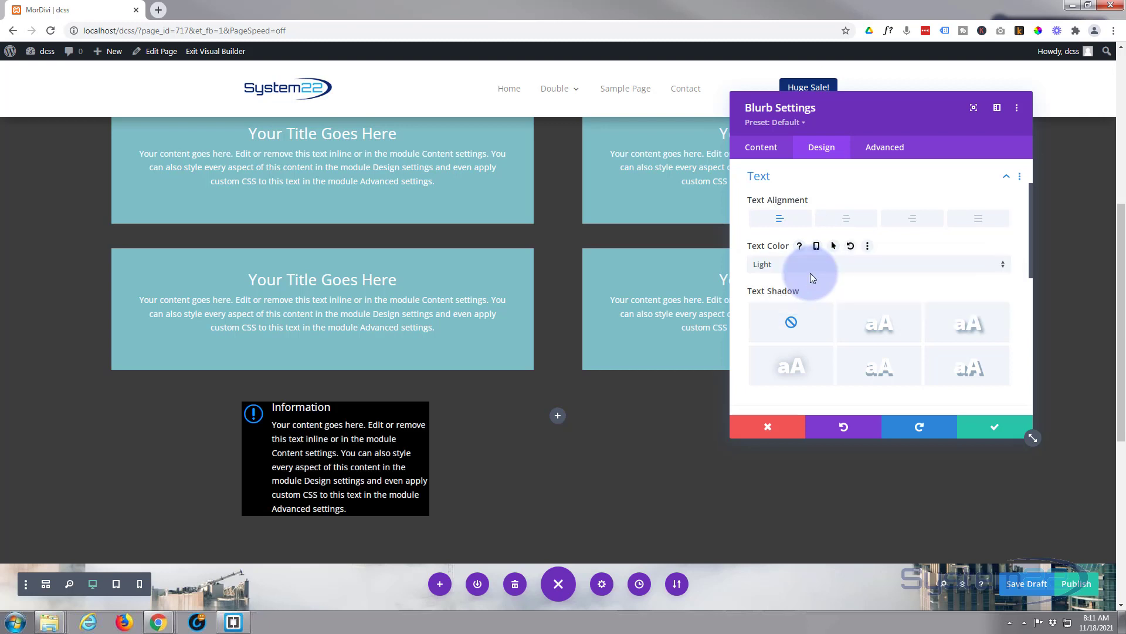
# Step: Apply the uppercase (TT) font style to the blurb's title text
pyautogui.scroll(-3, 813, 270)
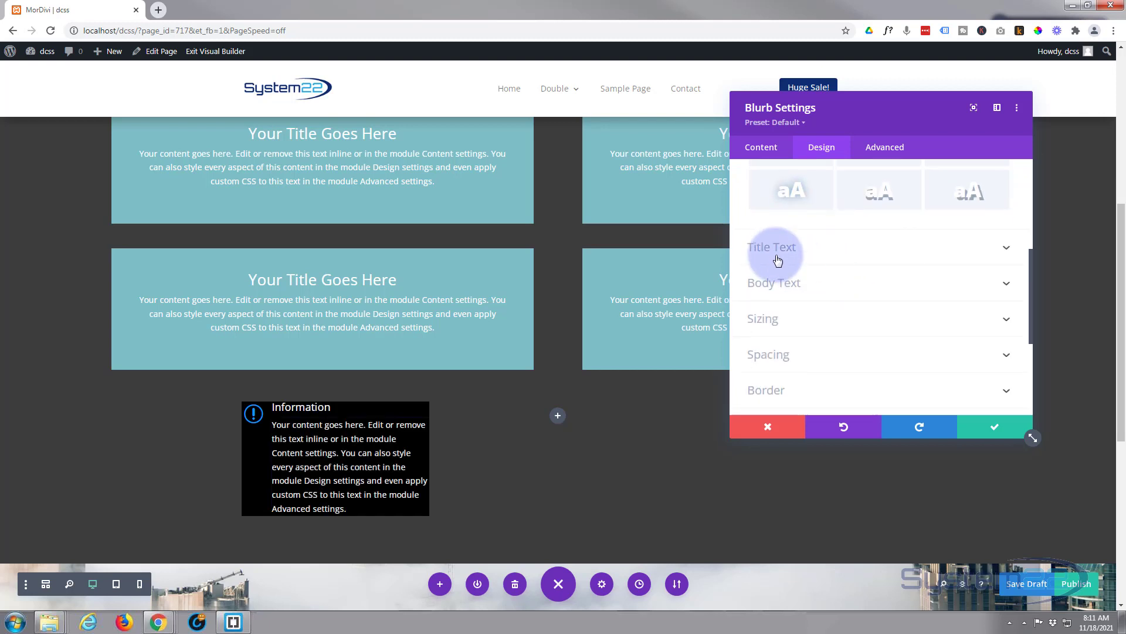
pyautogui.click(845, 250)
pyautogui.scroll(-2, 845, 248)
pyautogui.click(814, 297)
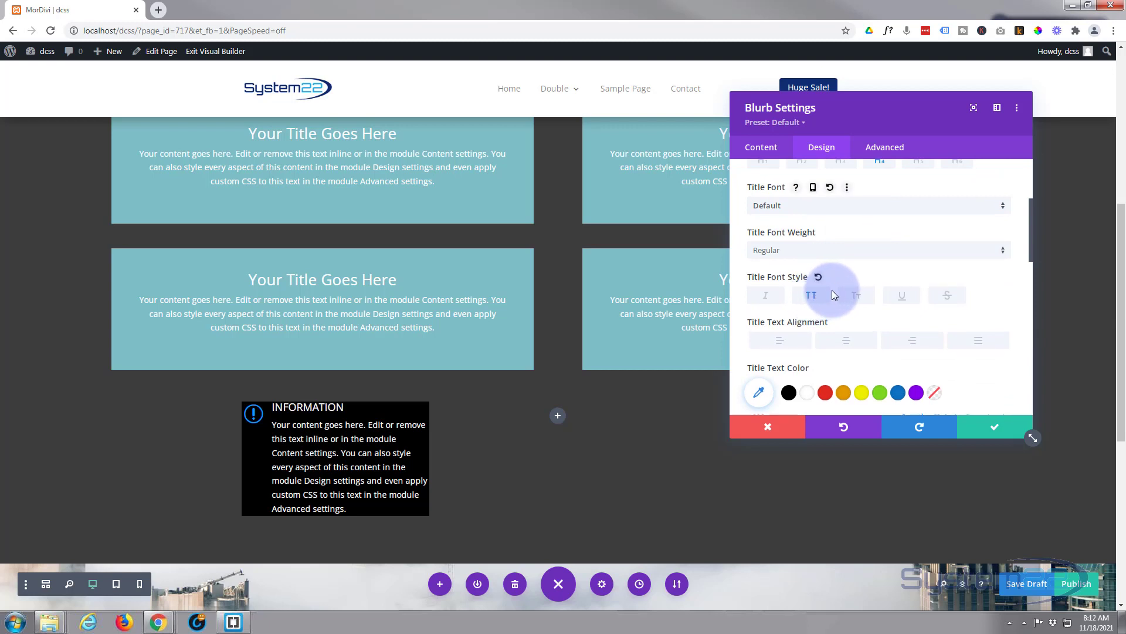
# Step: Increase the blurb title's line height to 2.4em
pyautogui.scroll(-3, 832, 290)
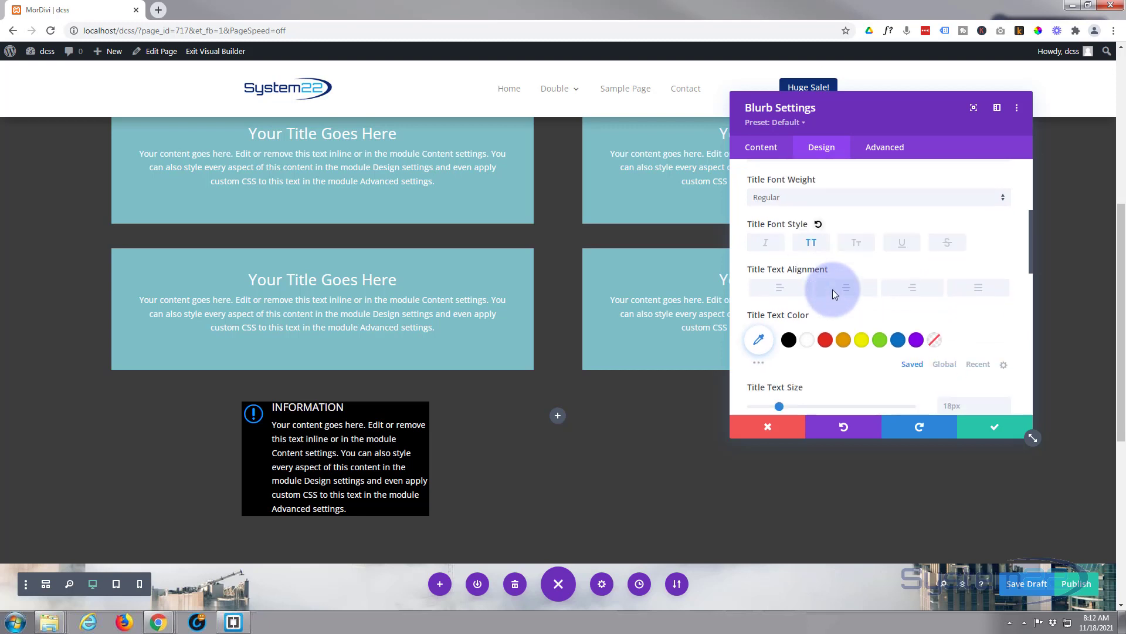
pyautogui.scroll(-1, 832, 289)
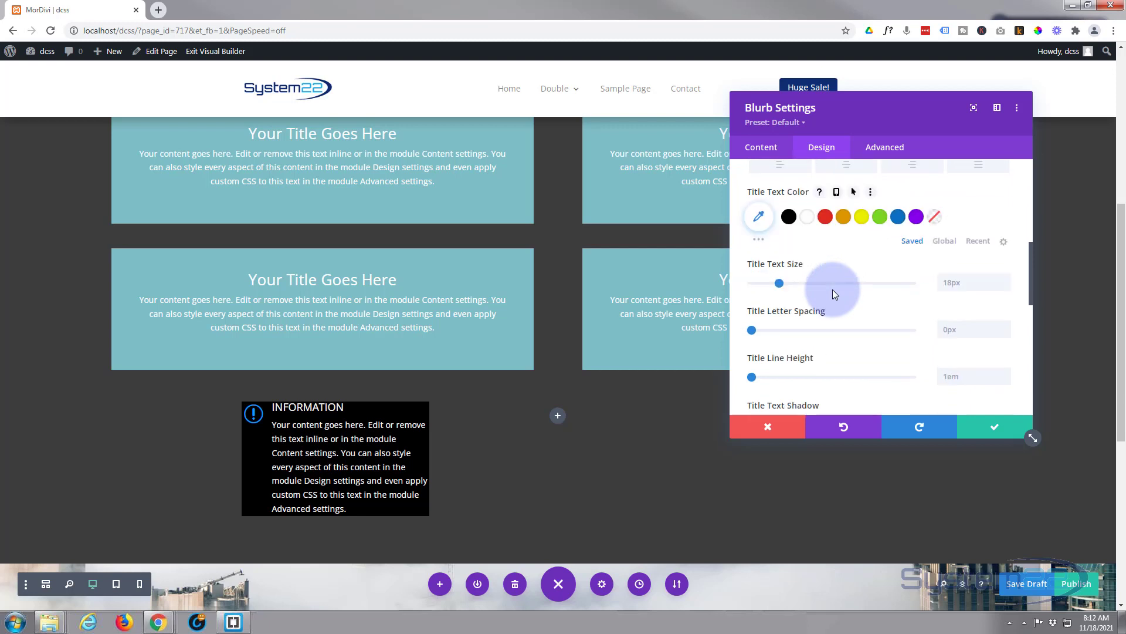
pyautogui.scroll(-1, 833, 289)
pyautogui.moveTo(752, 322)
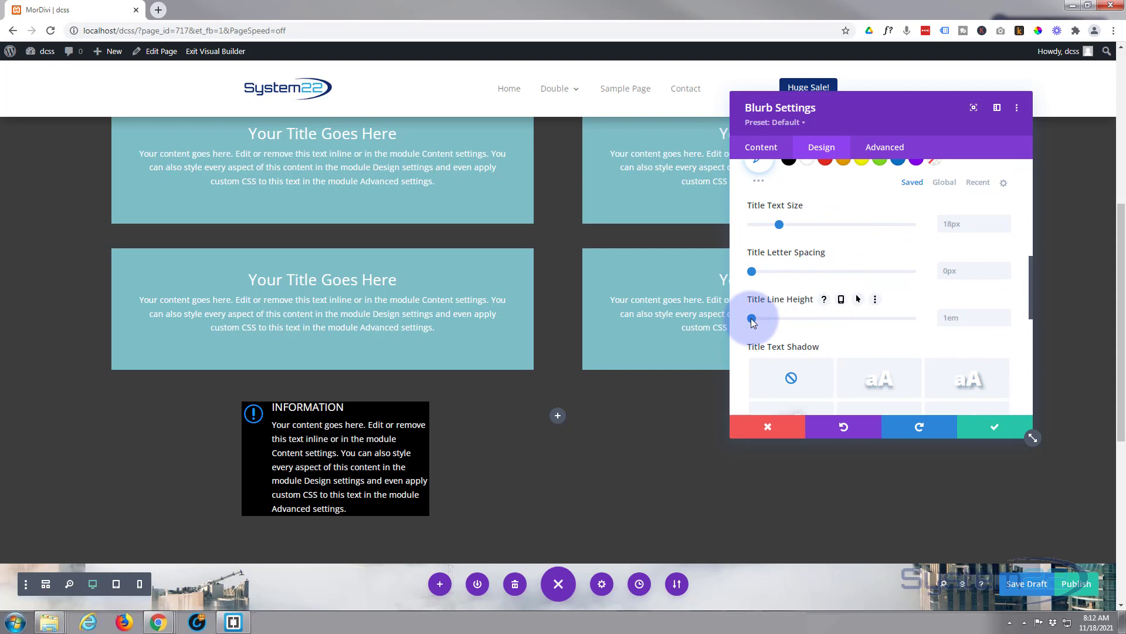
pyautogui.moveTo(752, 319); pyautogui.dragTo(865, 322)
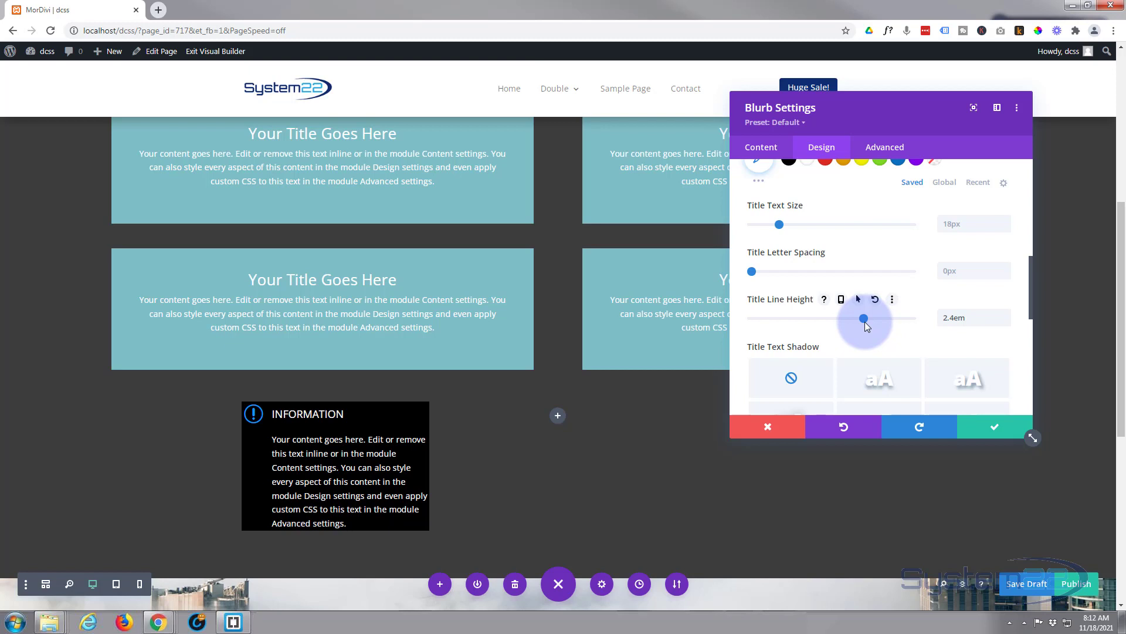
# Step: Give the blurb 50px of right padding and 50px of bottom padding, and save the module's settings
pyautogui.scroll(-5, 802, 349)
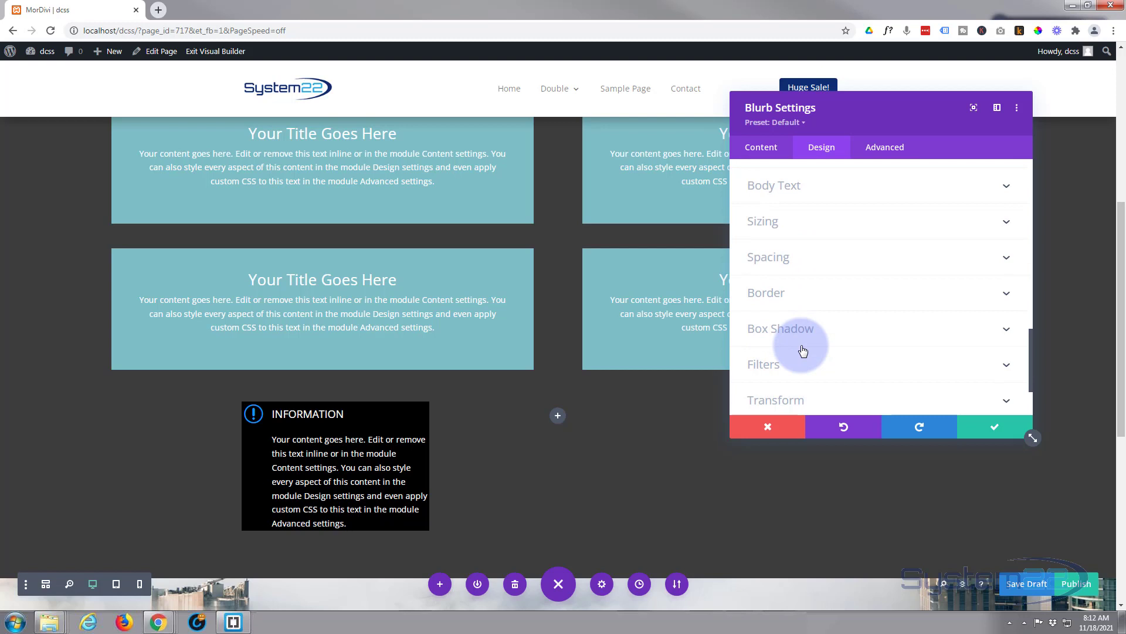
pyautogui.scroll(1, 803, 350)
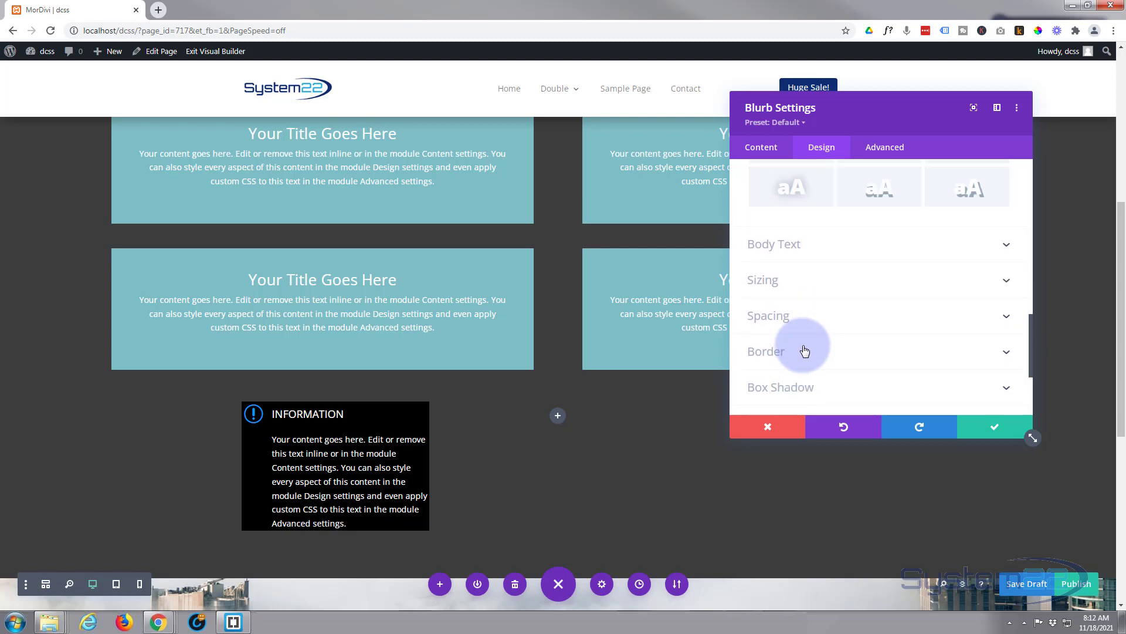
pyautogui.click(826, 321)
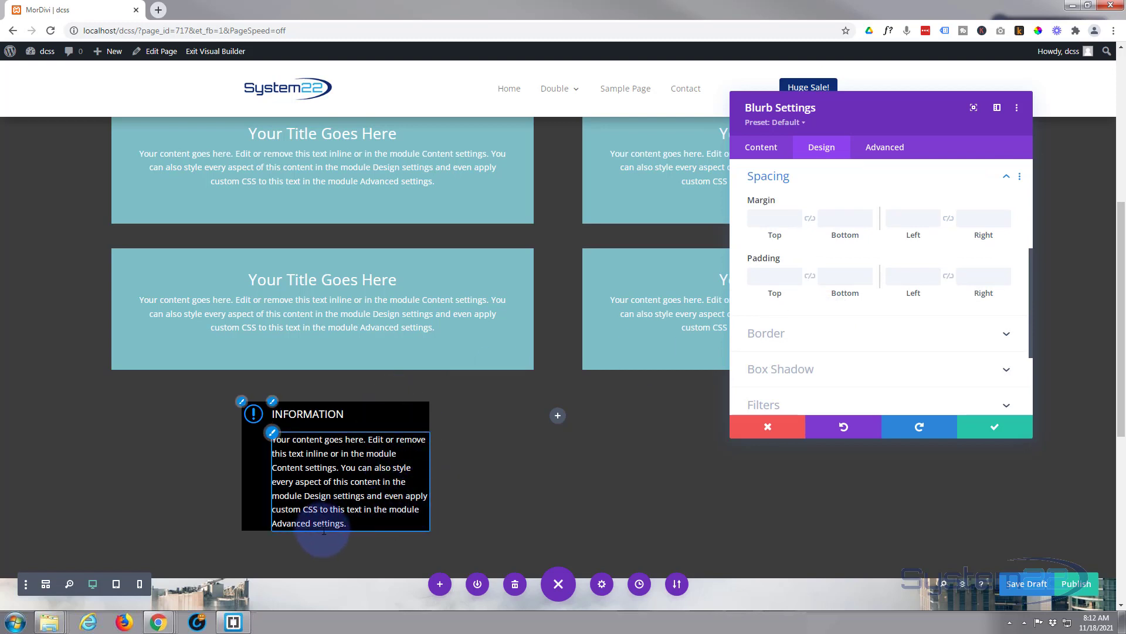
pyautogui.click(976, 279)
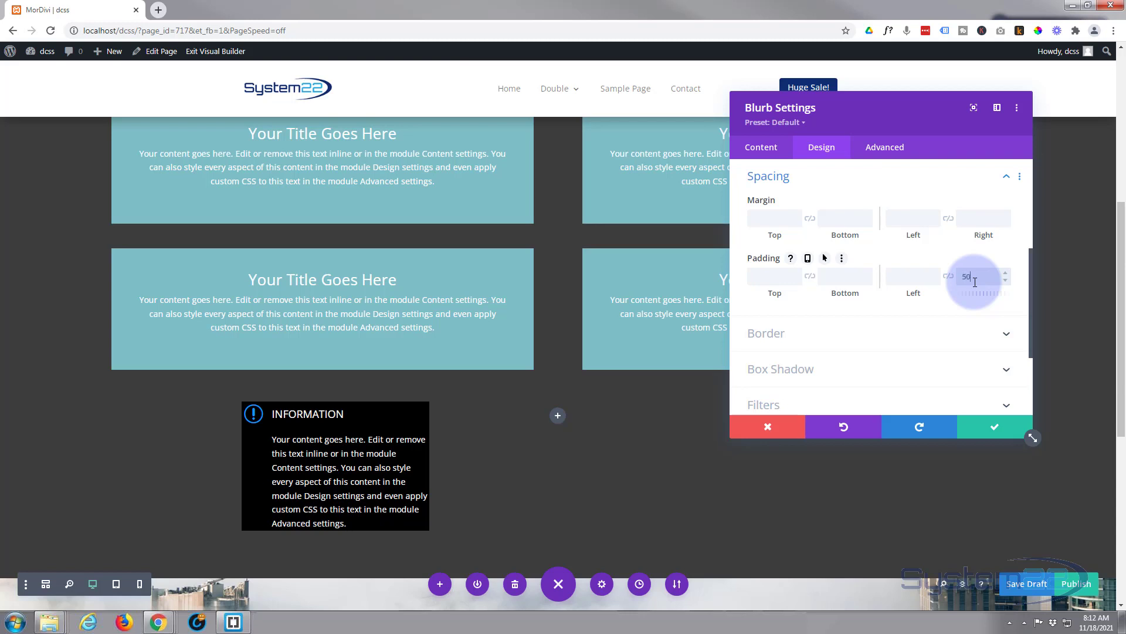
pyautogui.write('50')
pyautogui.click(839, 279)
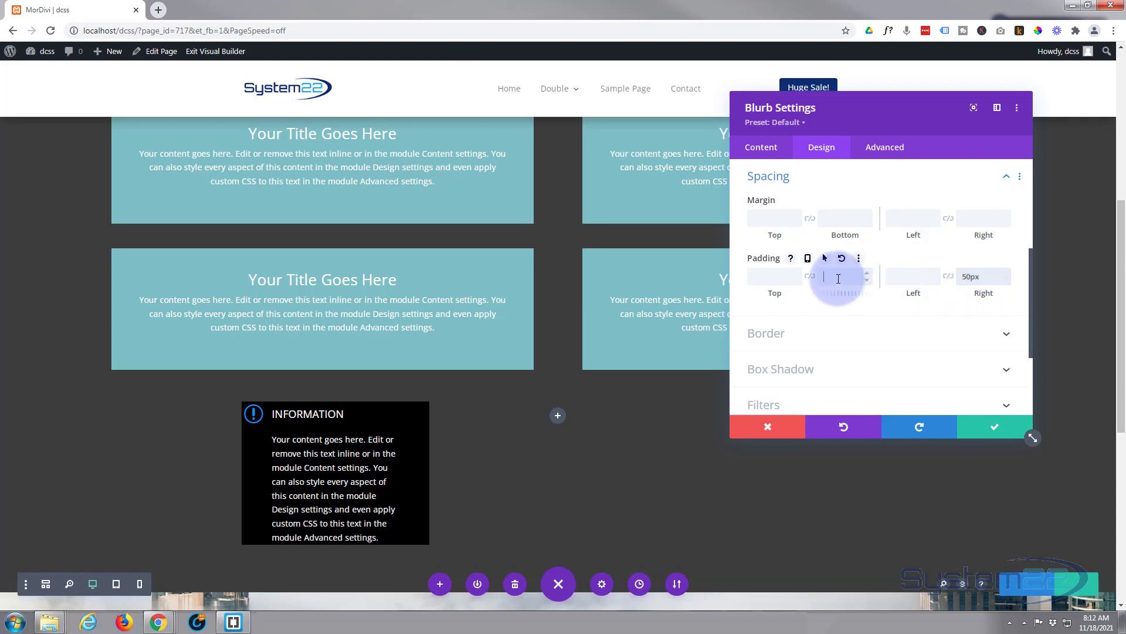
pyautogui.write('50')
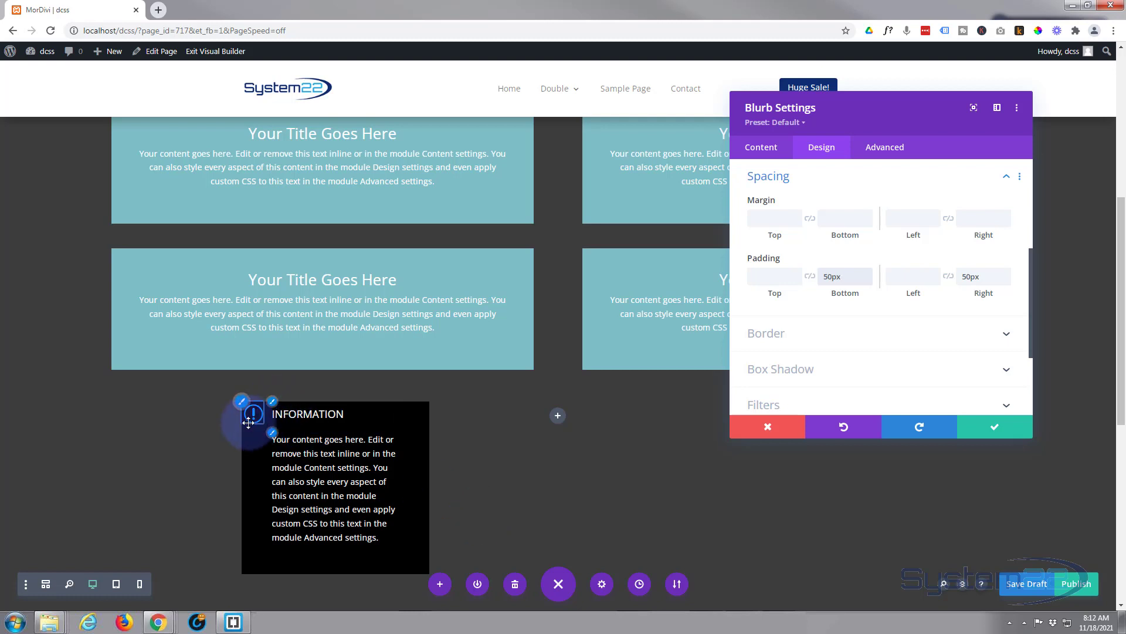
pyautogui.scroll(2, 166, 503)
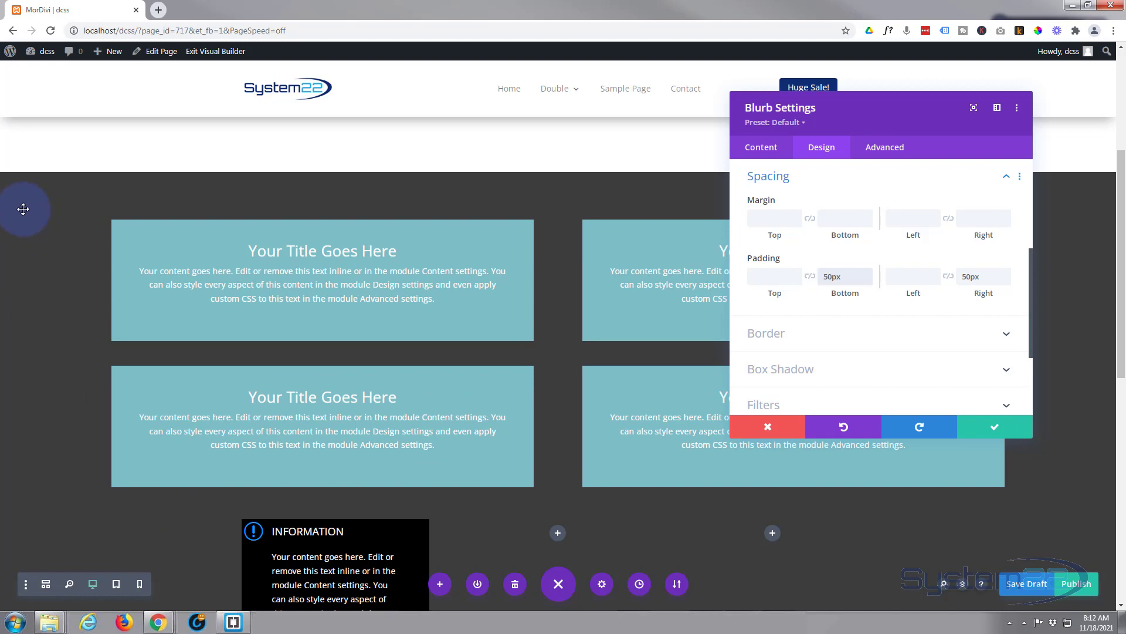
pyautogui.scroll(-2, 584, 332)
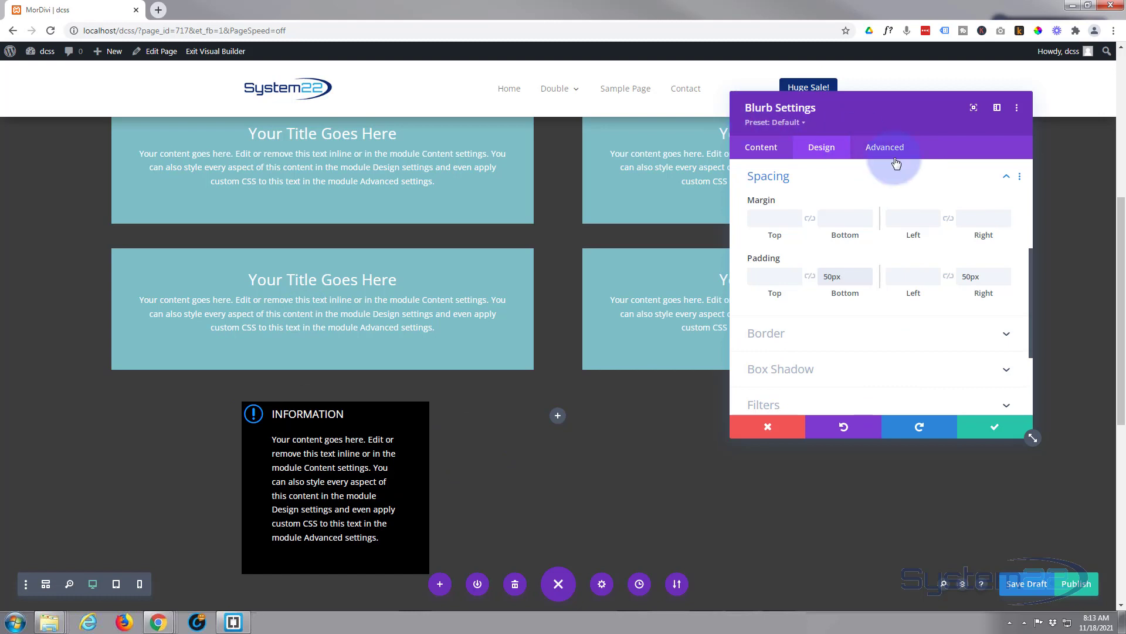
pyautogui.click(996, 429)
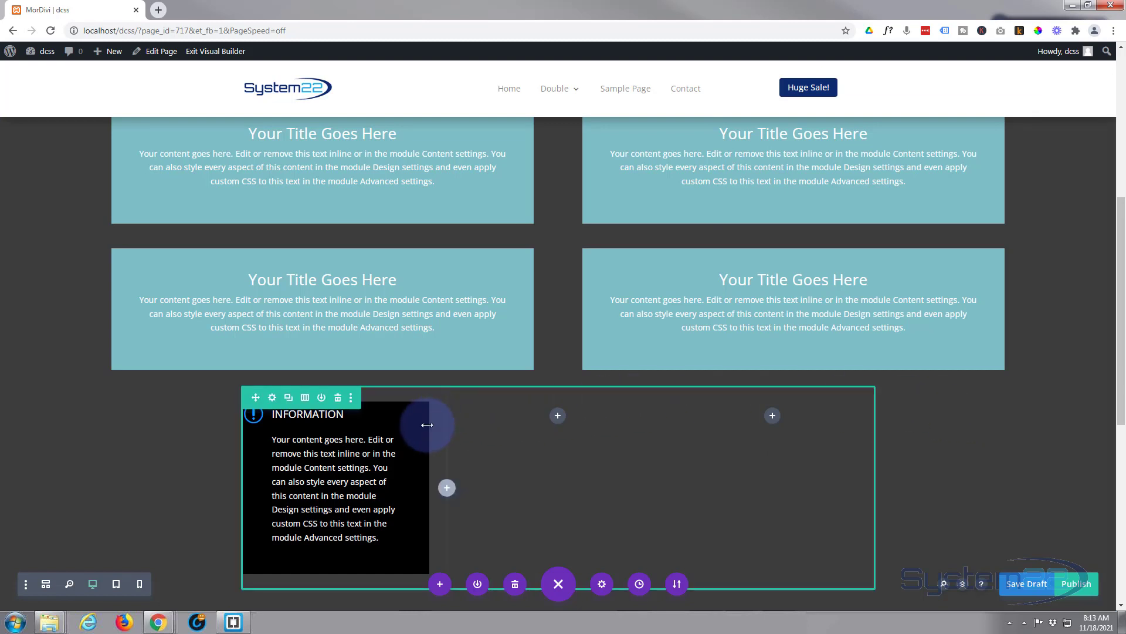
# Step: Set both the horizontal and vertical overflow of the row containing the Information blurb to Hidden
pyautogui.click(273, 398)
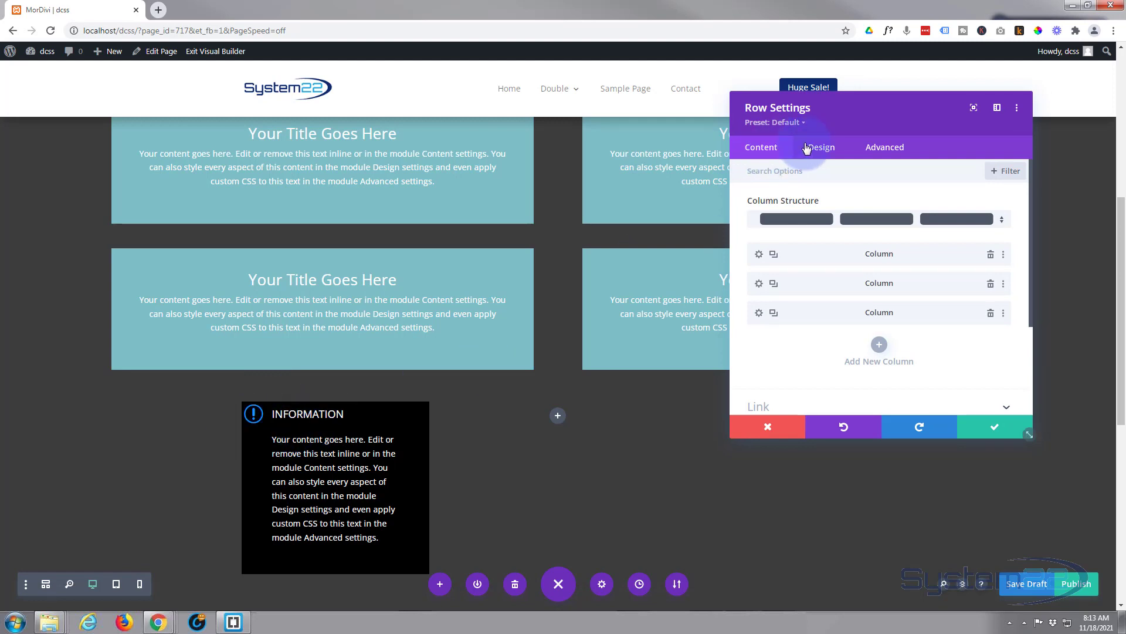
pyautogui.click(883, 157)
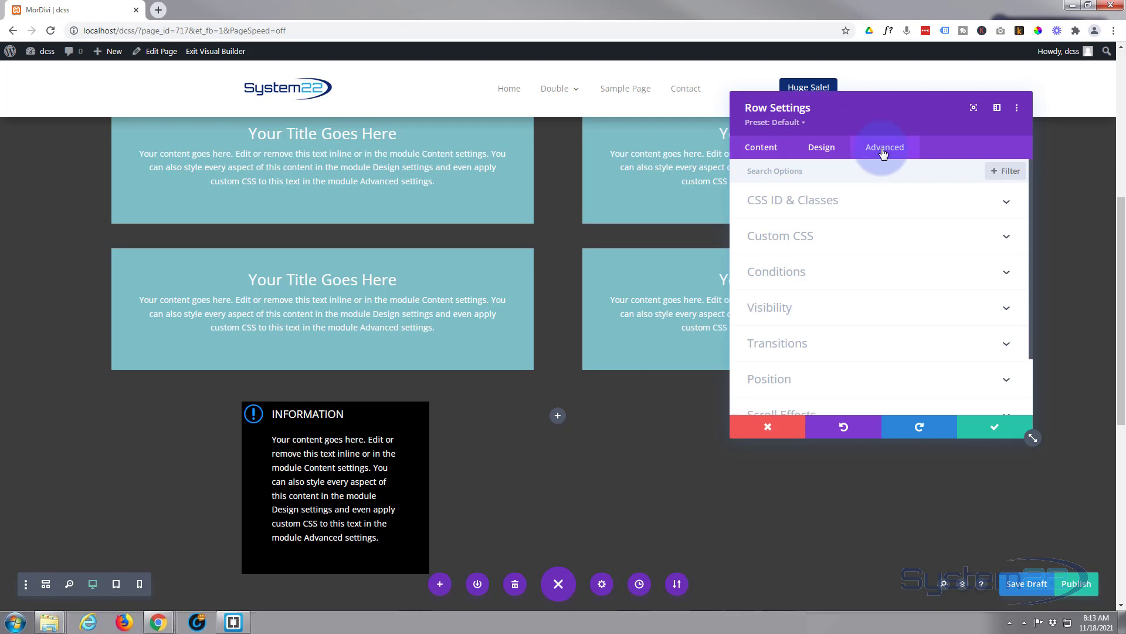
pyautogui.scroll(-1, 862, 251)
pyautogui.click(864, 254)
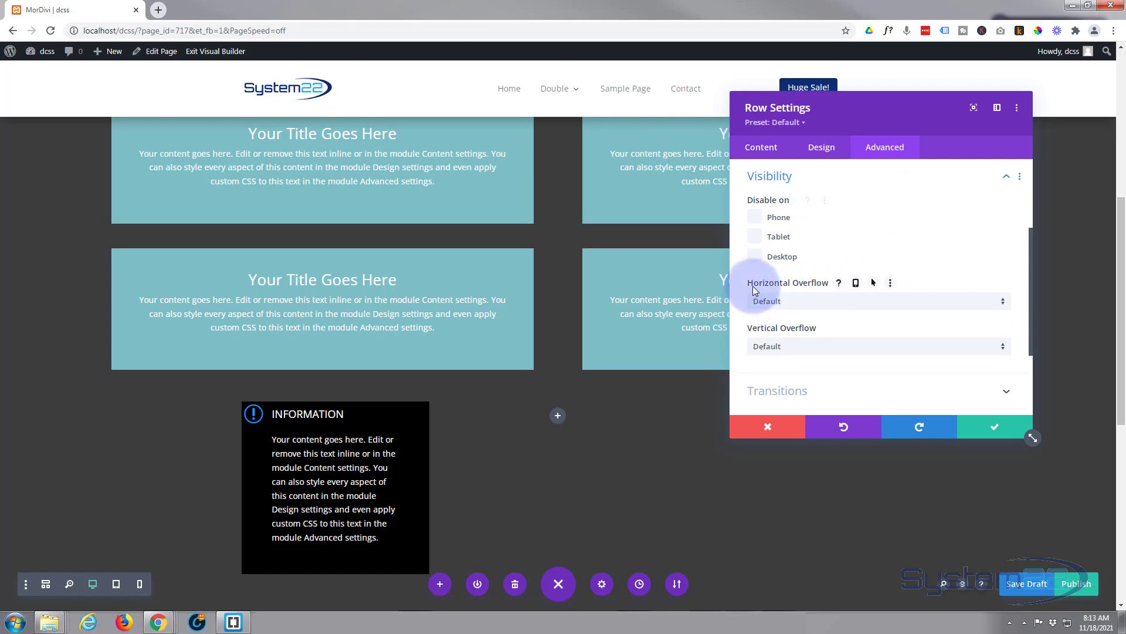
pyautogui.click(847, 308)
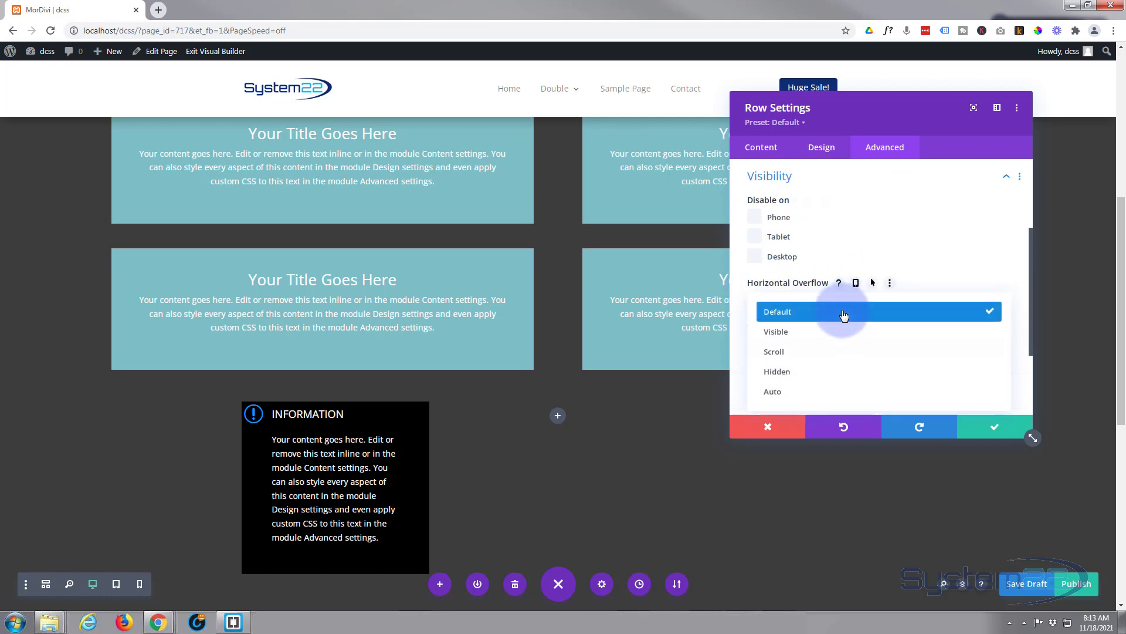
pyautogui.click(823, 368)
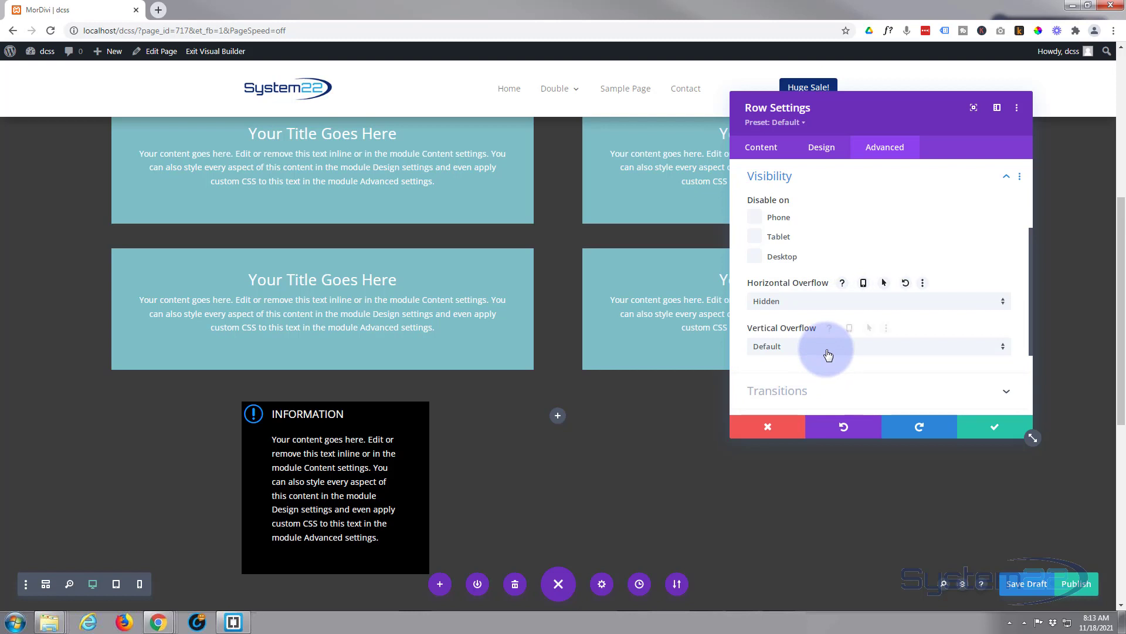
pyautogui.click(828, 348)
pyautogui.click(823, 417)
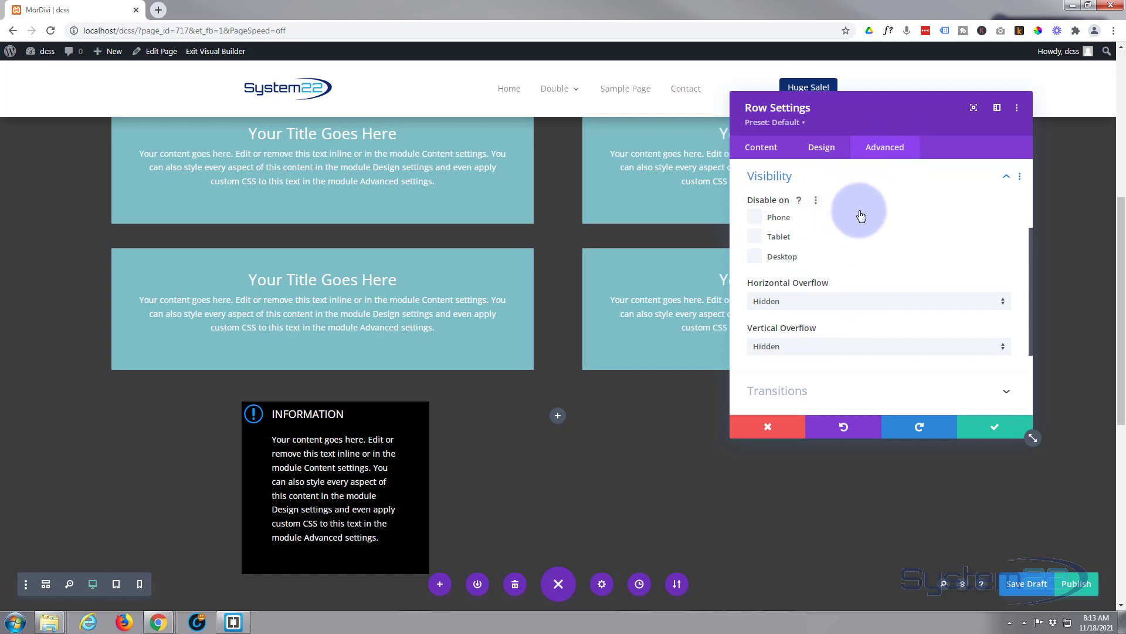
# Step: Change the Information row's position to Absolute
pyautogui.scroll(-2, 860, 212)
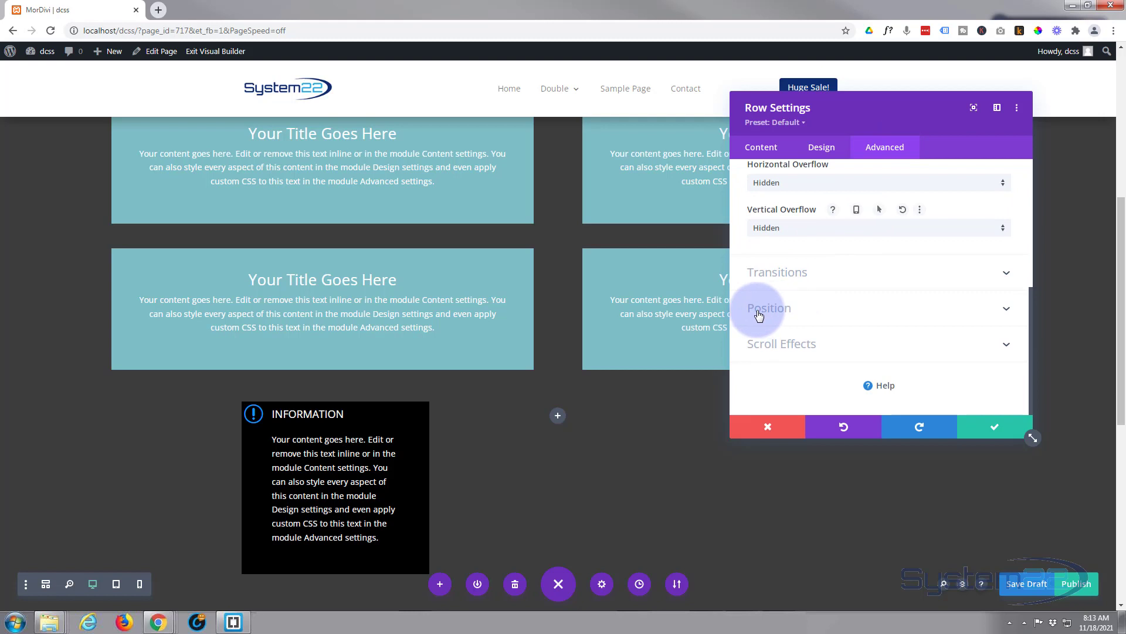
pyautogui.click(781, 311)
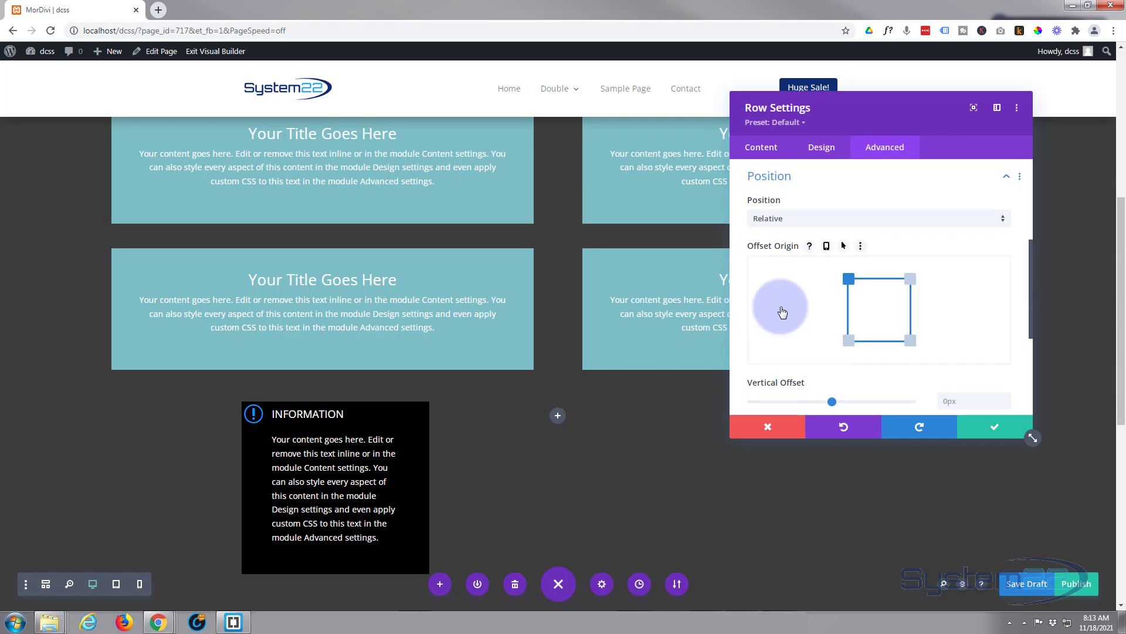
pyautogui.click(818, 220)
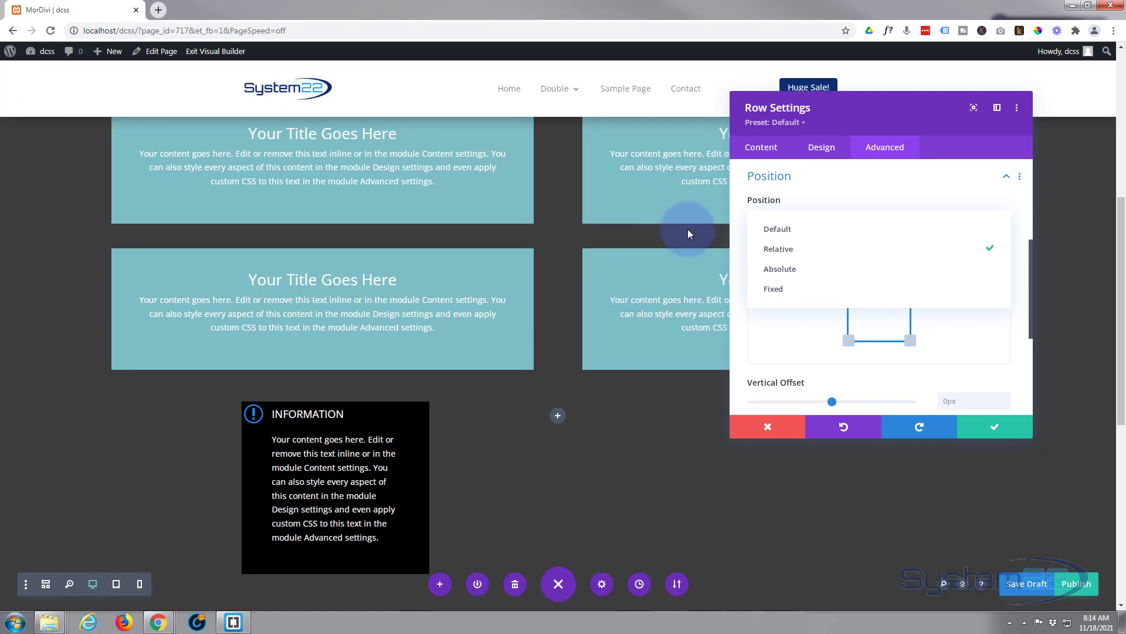
pyautogui.click(786, 267)
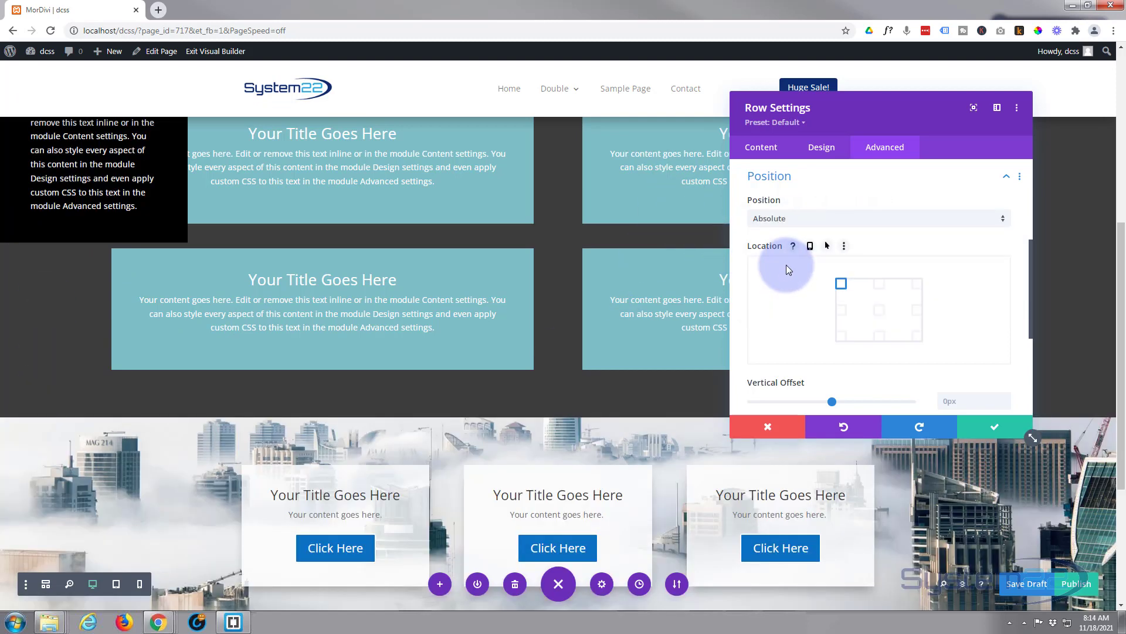
# Step: Try the center-left and bottom-left locations for the absolutely positioned Information row
pyautogui.scroll(2, 456, 296)
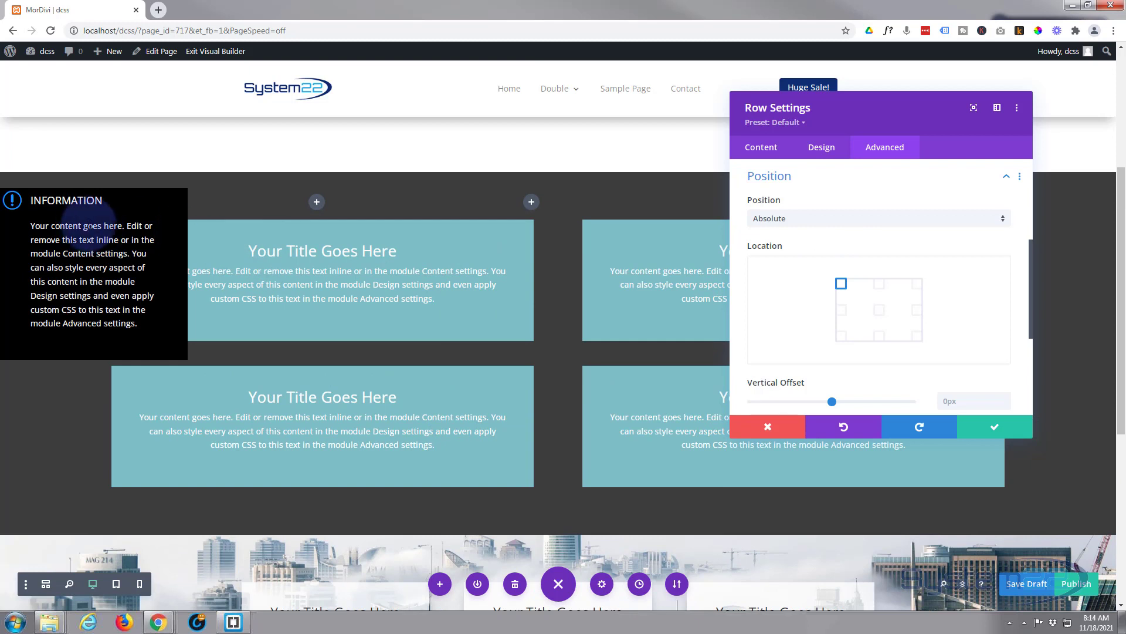
pyautogui.click(842, 310)
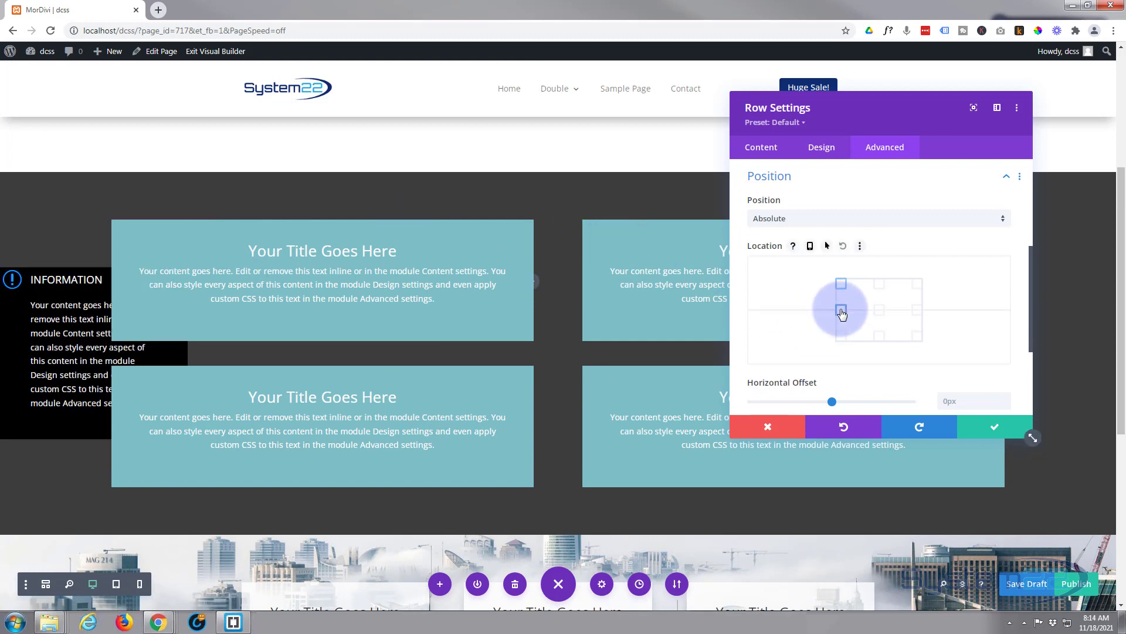
pyautogui.click(841, 336)
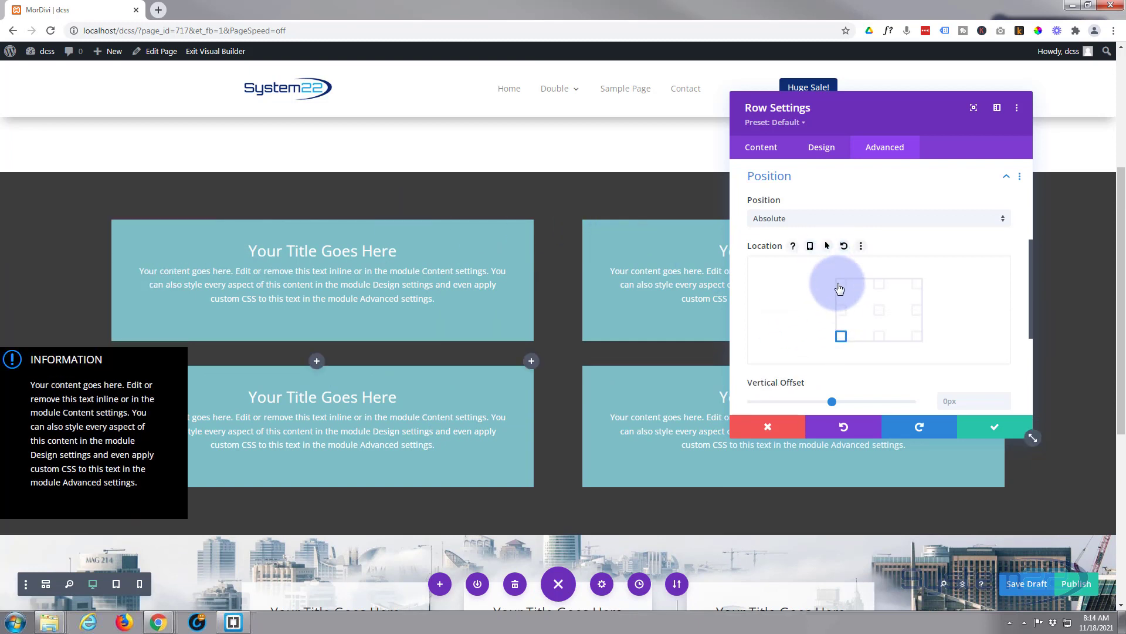
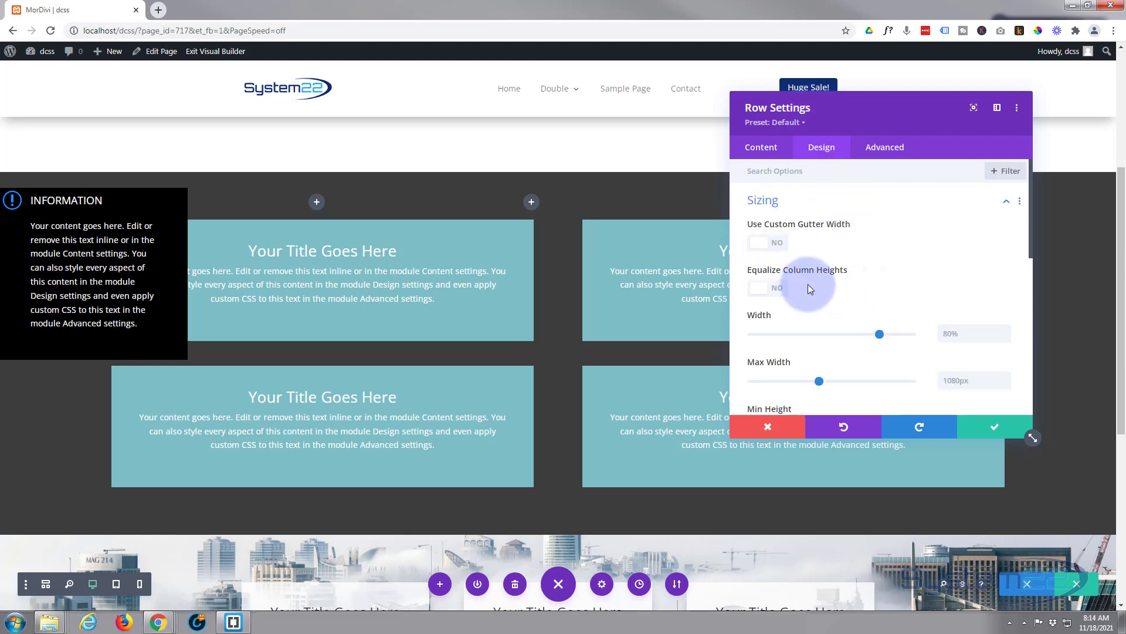
# Step: Set the Information row's width to 45px in its sizing options
pyautogui.scroll(-1, 809, 284)
pyautogui.moveTo(880, 273); pyautogui.dragTo(763, 276)
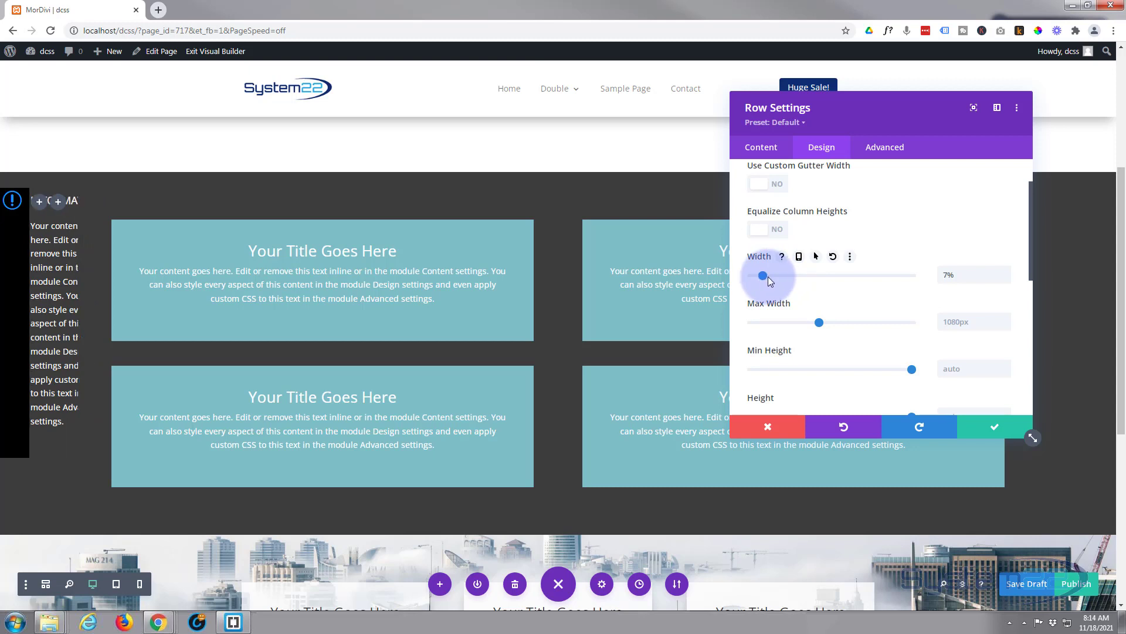
pyautogui.doubleClick(955, 275)
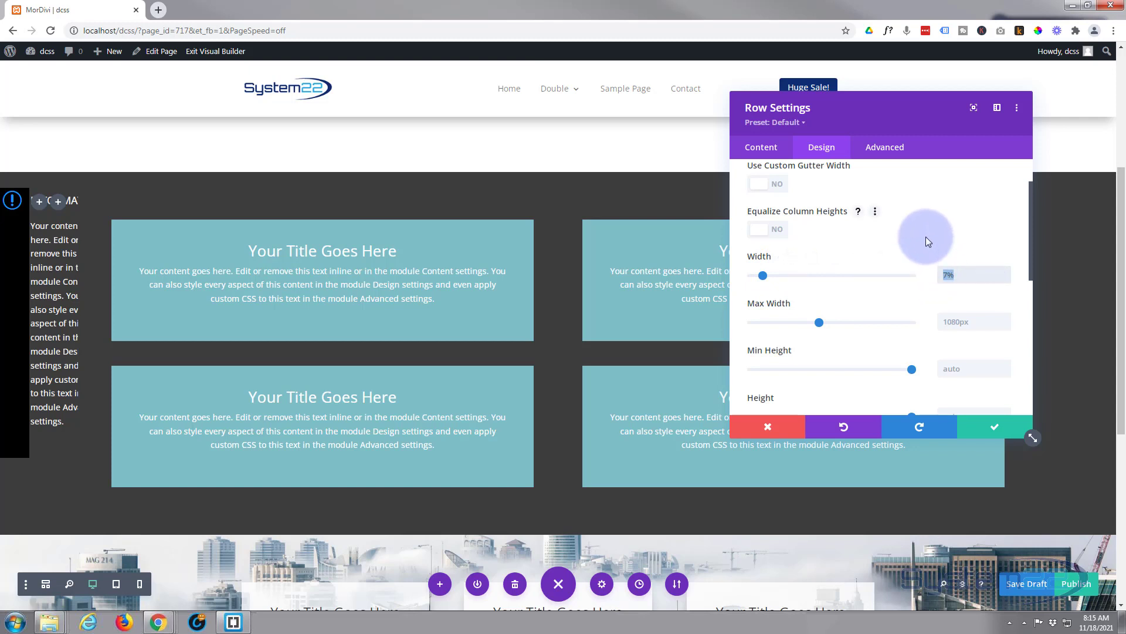
pyautogui.write('45px')
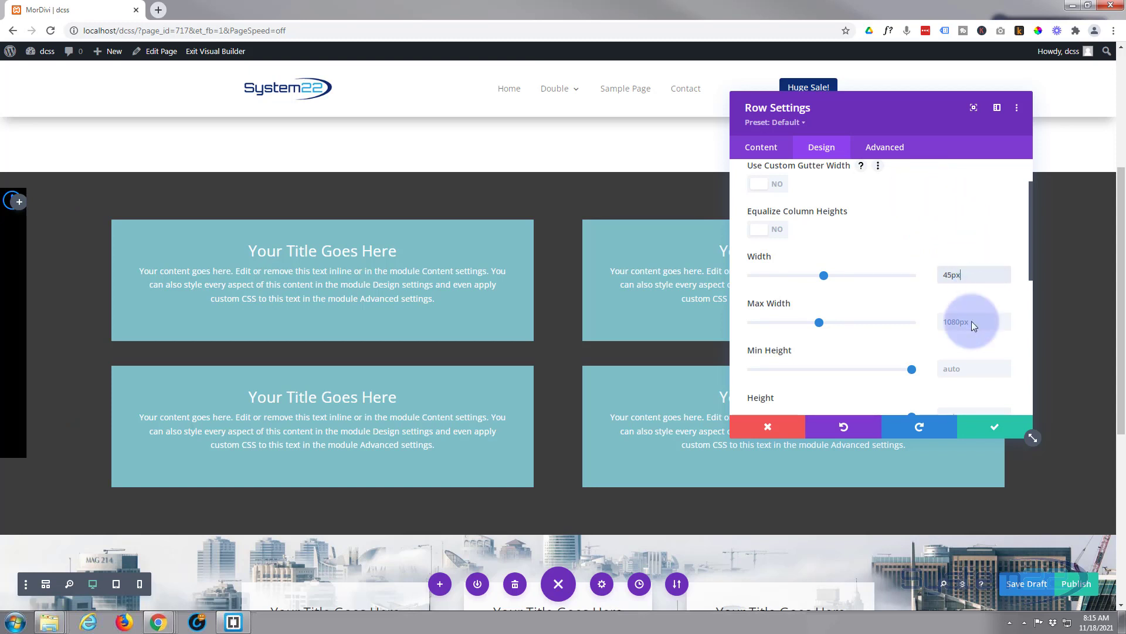
# Step: Set the Information row's height to 71px
pyautogui.scroll(-2, 953, 331)
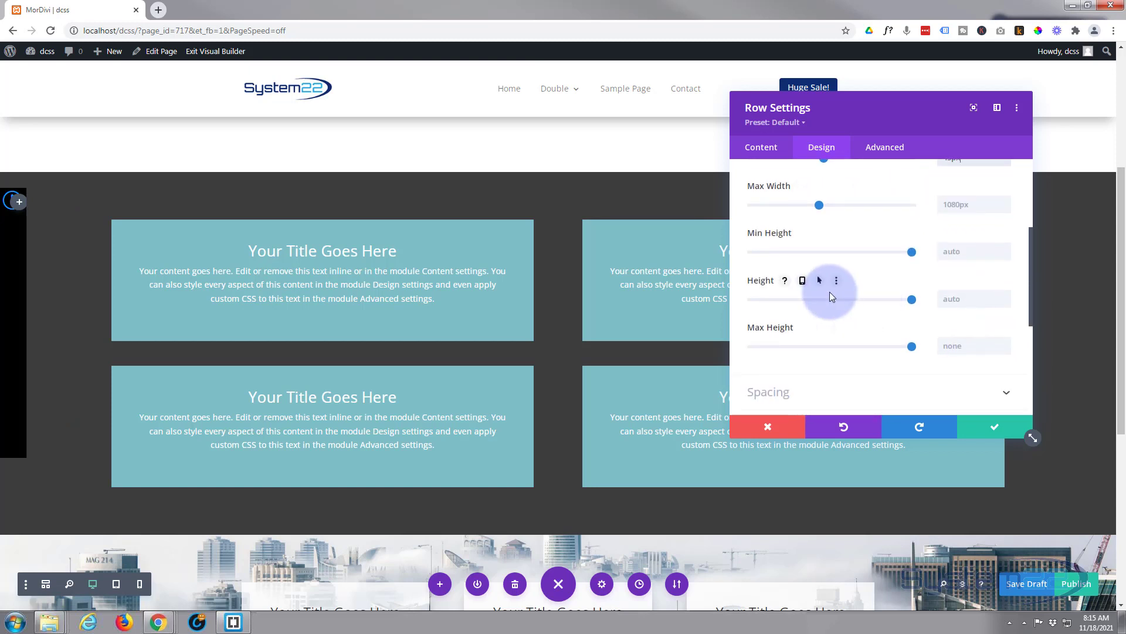
pyautogui.click(937, 302)
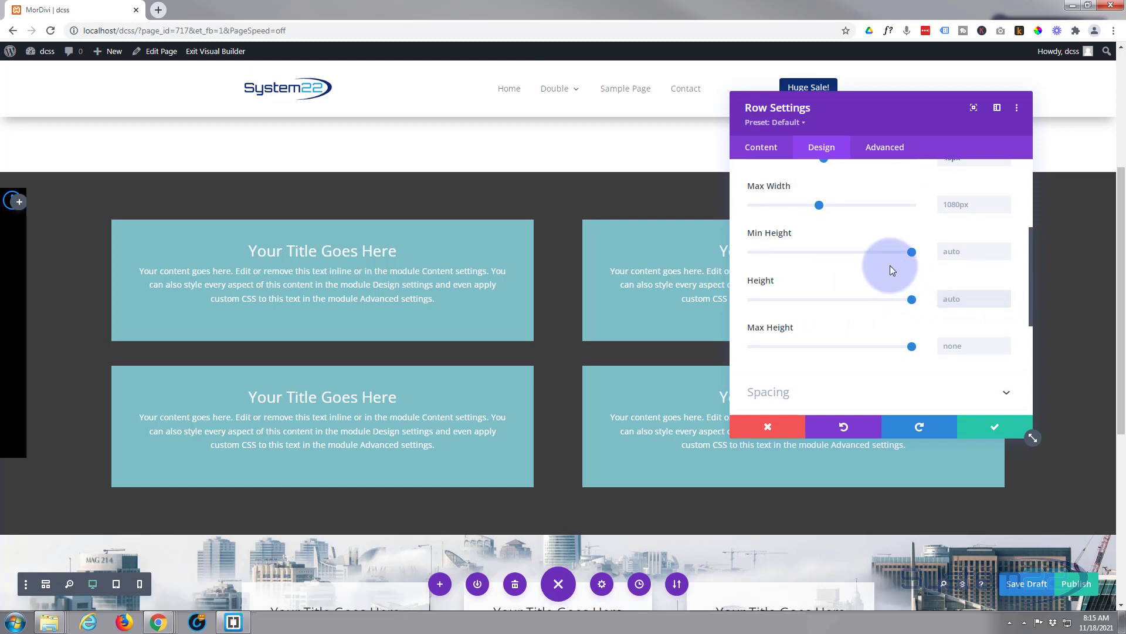
pyautogui.write('45px')
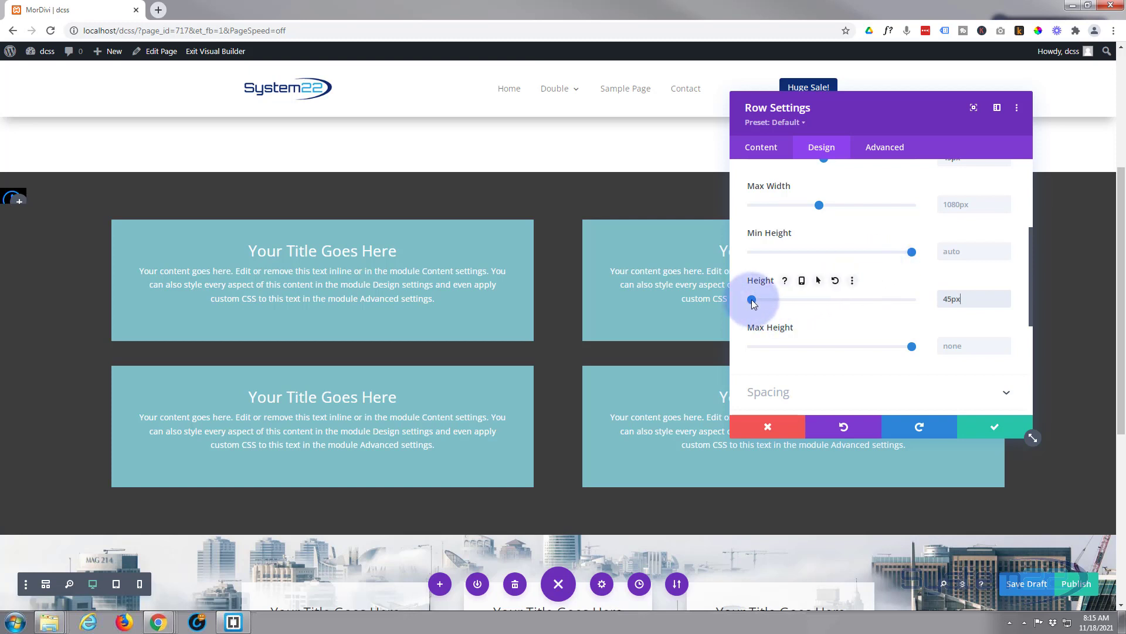
pyautogui.moveTo(751, 299); pyautogui.dragTo(757, 304)
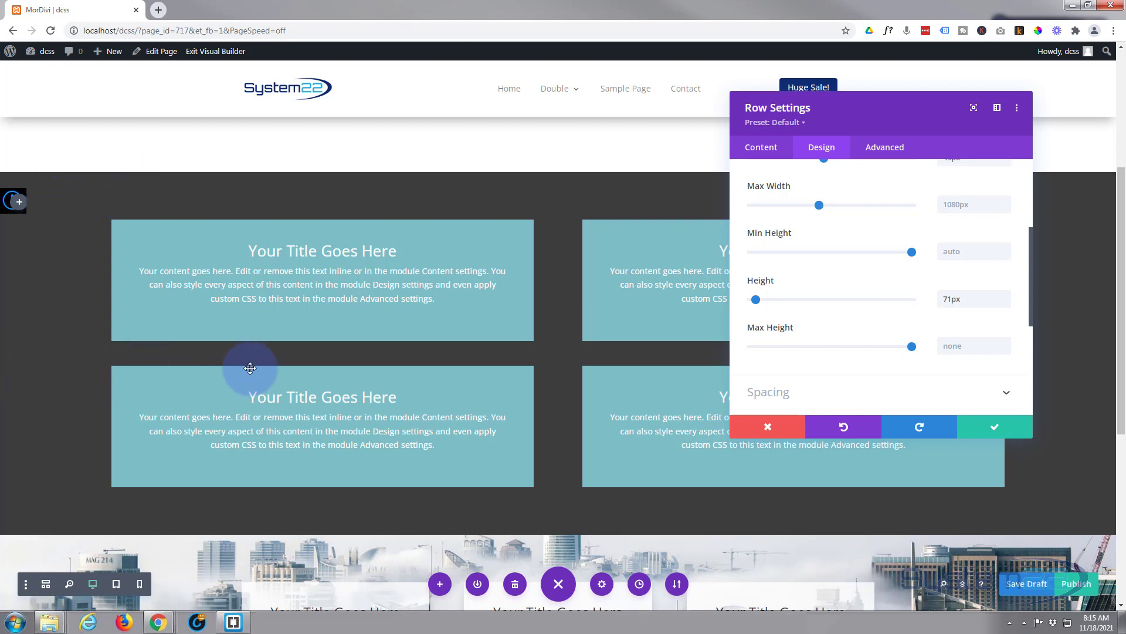
# Step: Enable a hover state for the Information row's width and set the hover width to 100%
pyautogui.scroll(1, 837, 319)
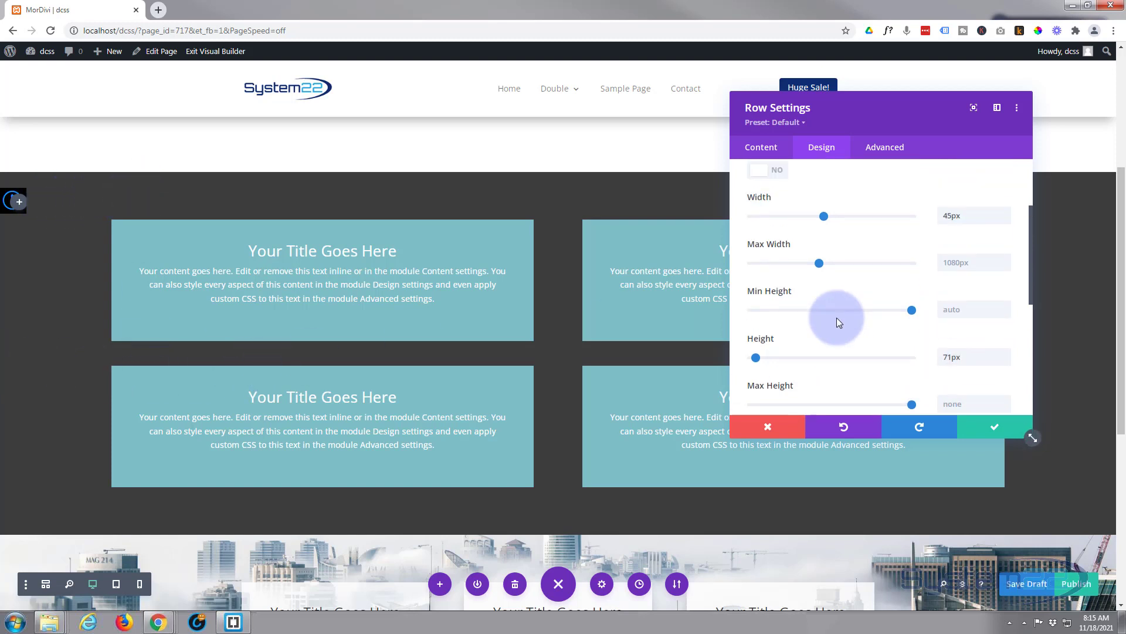
pyautogui.scroll(1, 836, 318)
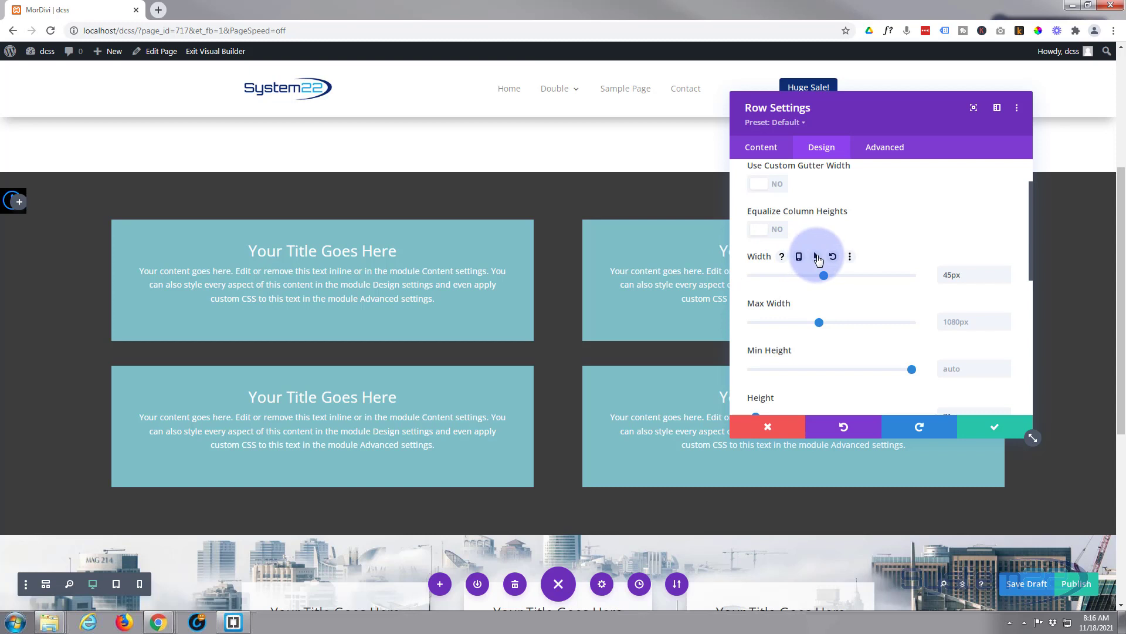
pyautogui.click(817, 257)
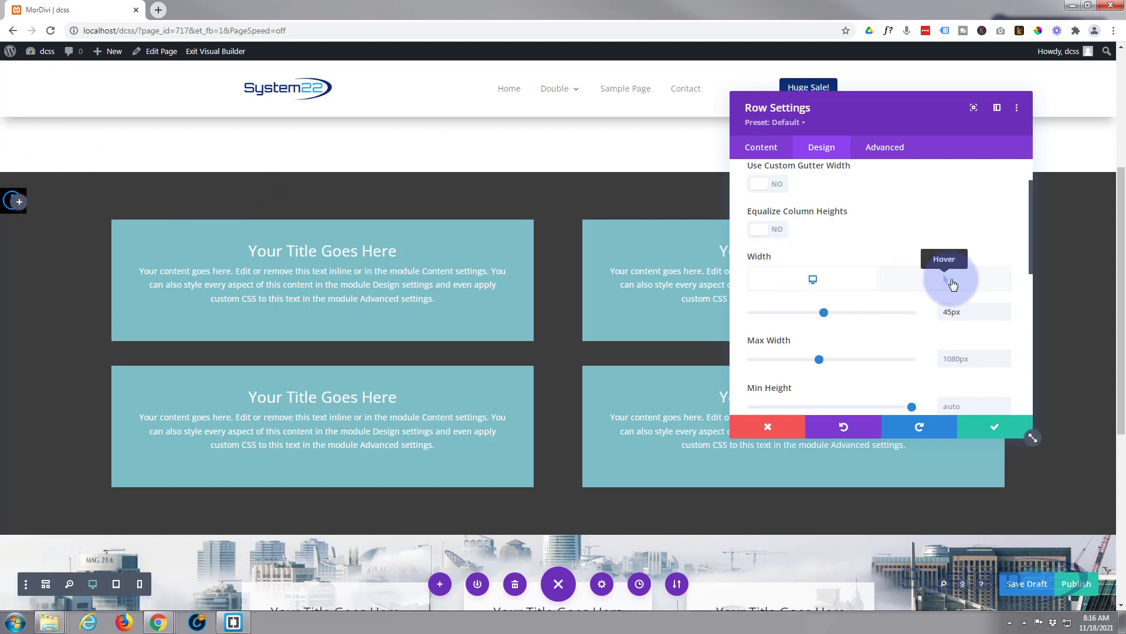
pyautogui.click(953, 284)
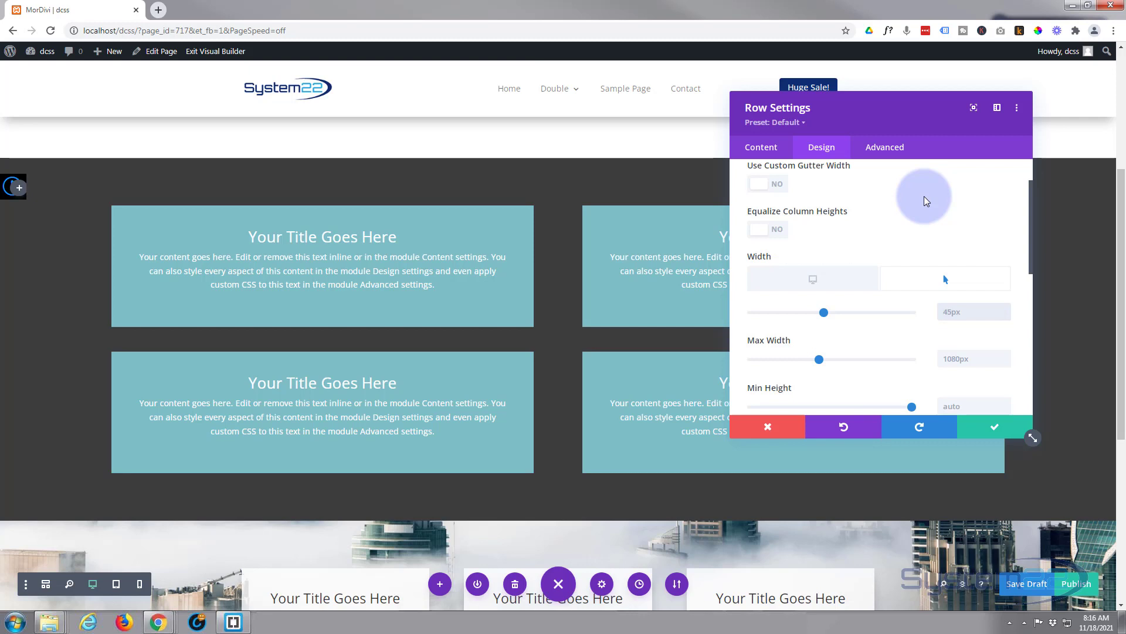
pyautogui.write('%')
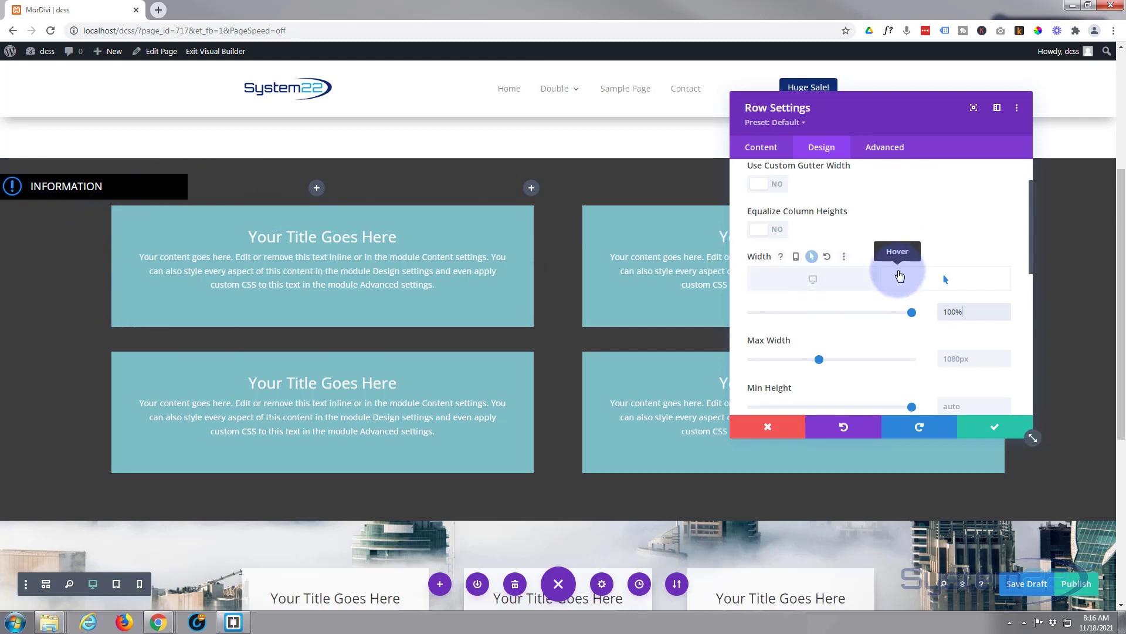
# Step: Enable a hover state for the Information row's height and set the hover height to 100%, comparing it with the desktop state
pyautogui.scroll(-2, 899, 271)
pyautogui.scroll(-1, 898, 270)
pyautogui.scroll(1, 899, 267)
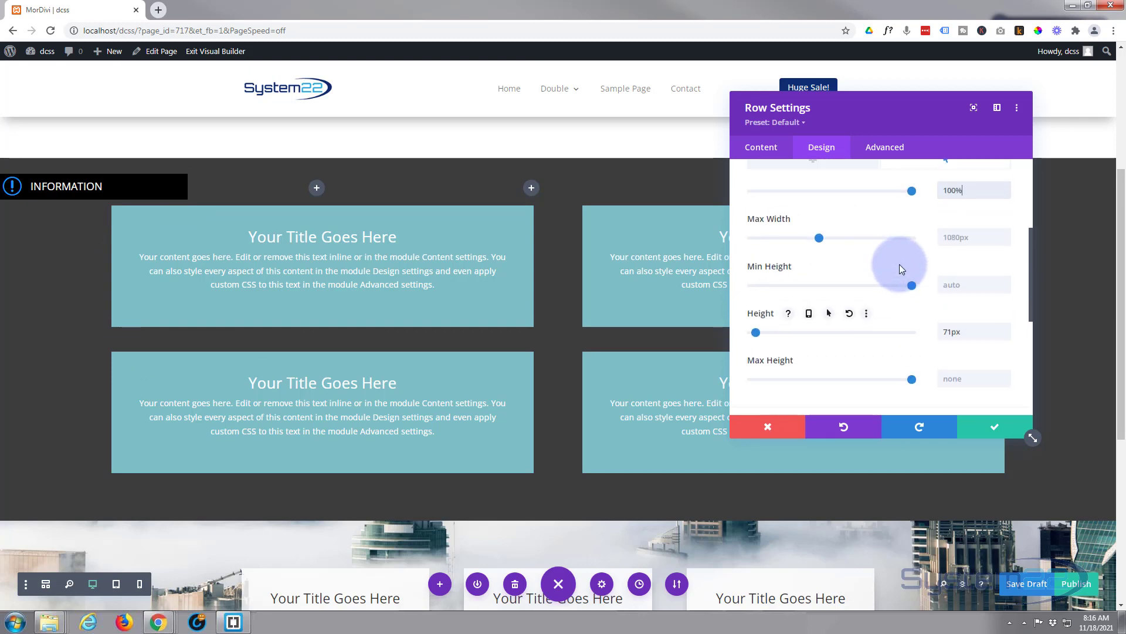
pyautogui.click(964, 193)
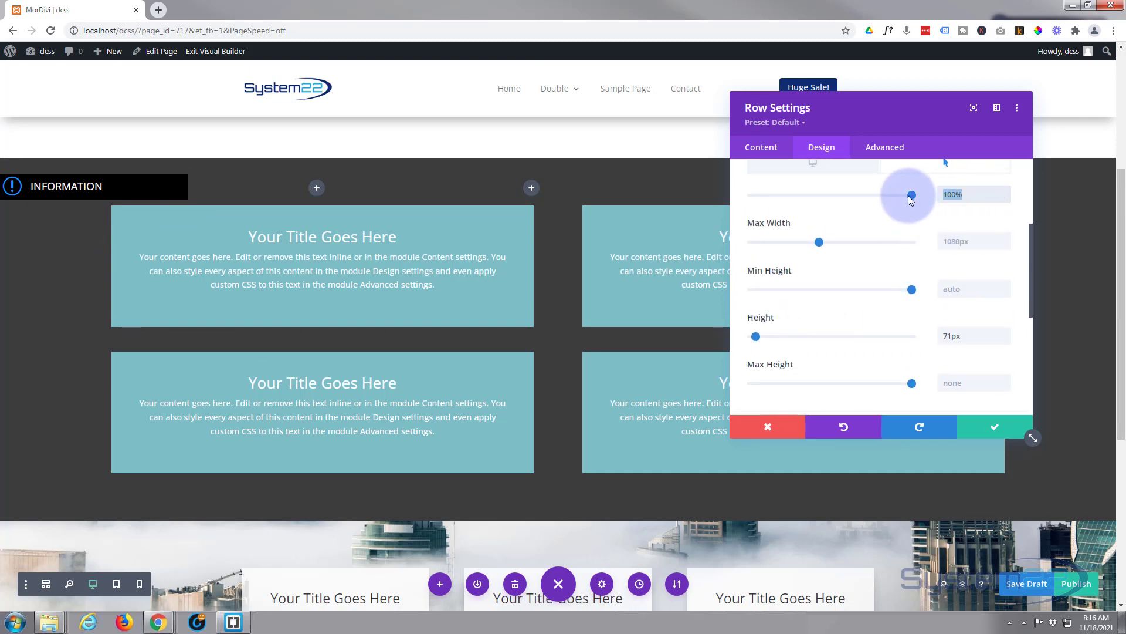
pyautogui.scroll(-1, 895, 254)
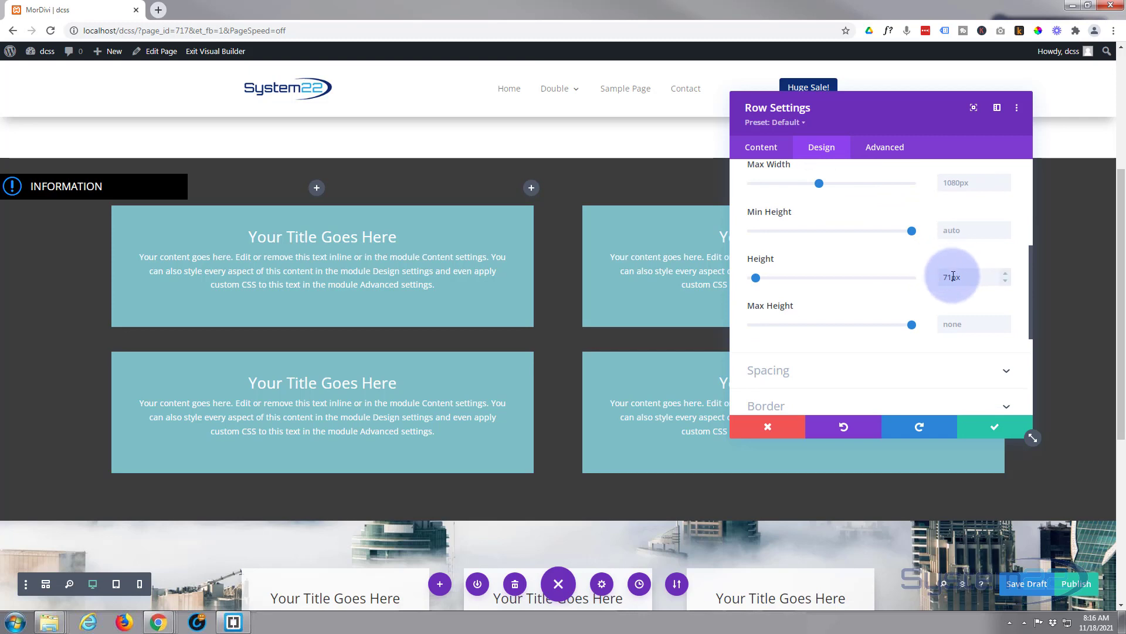
pyautogui.moveTo(761, 259)
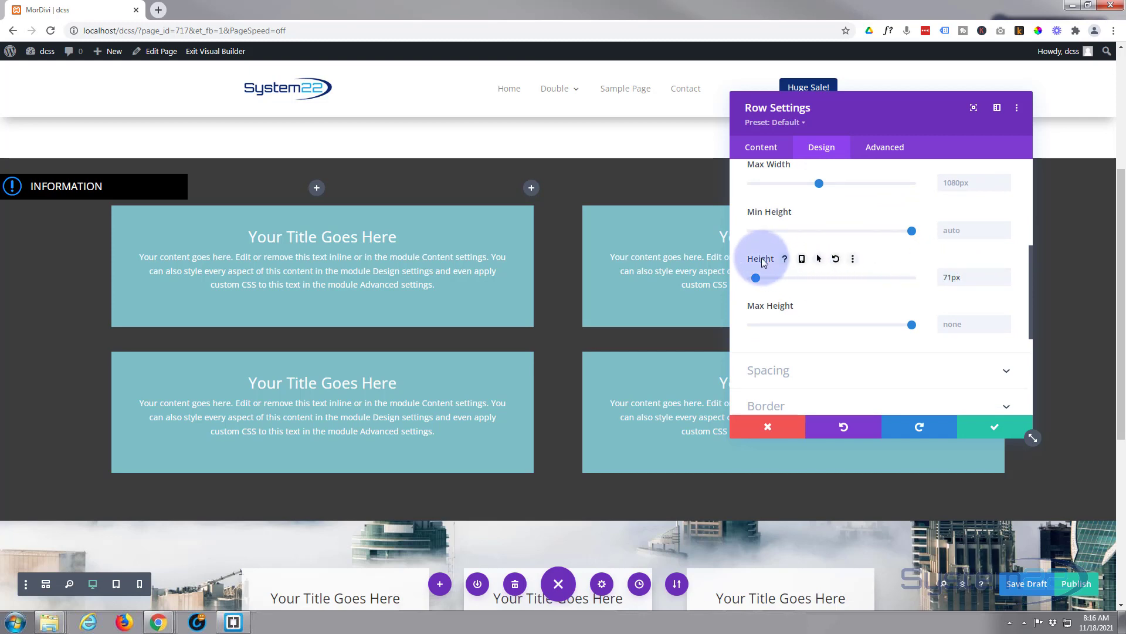
pyautogui.click(819, 258)
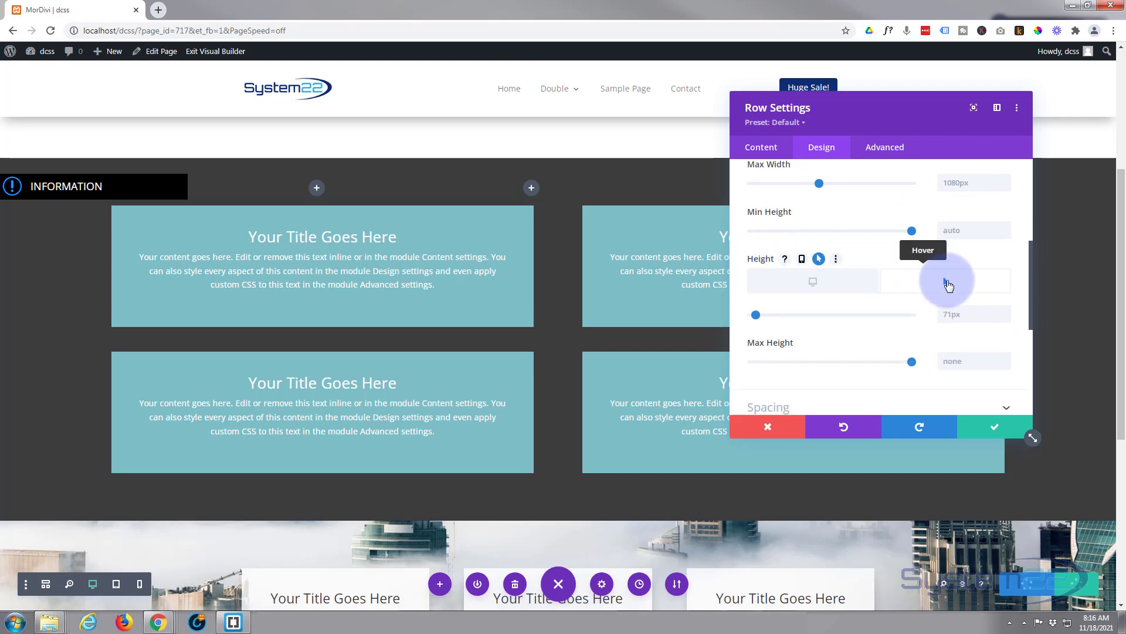
pyautogui.click(947, 282)
pyautogui.click(955, 313)
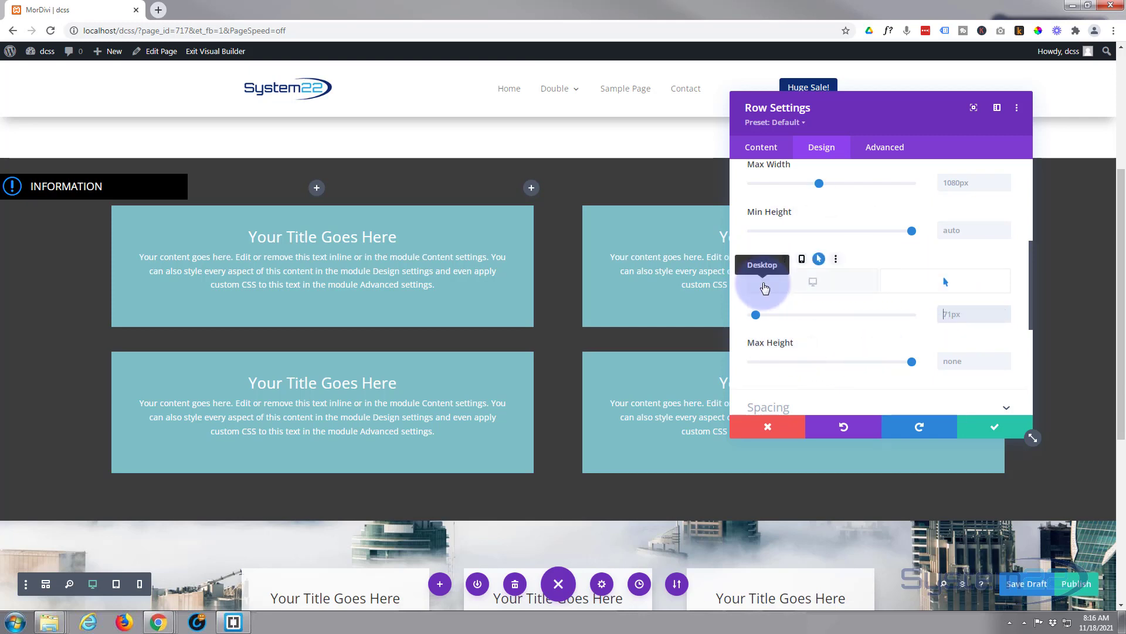
pyautogui.click(958, 286)
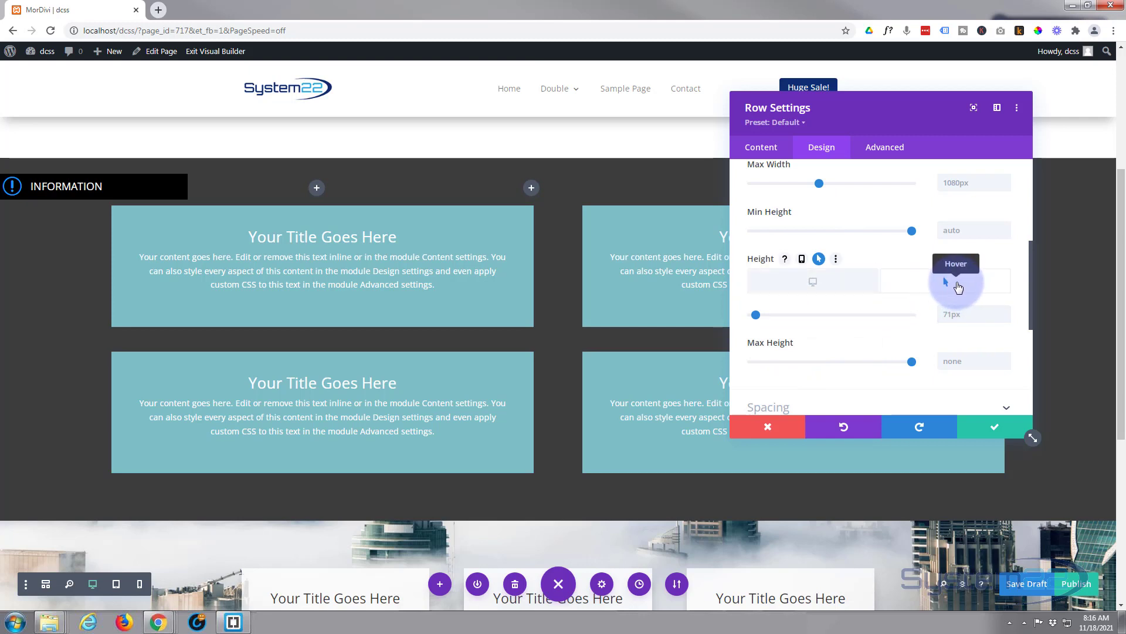
pyautogui.click(953, 327)
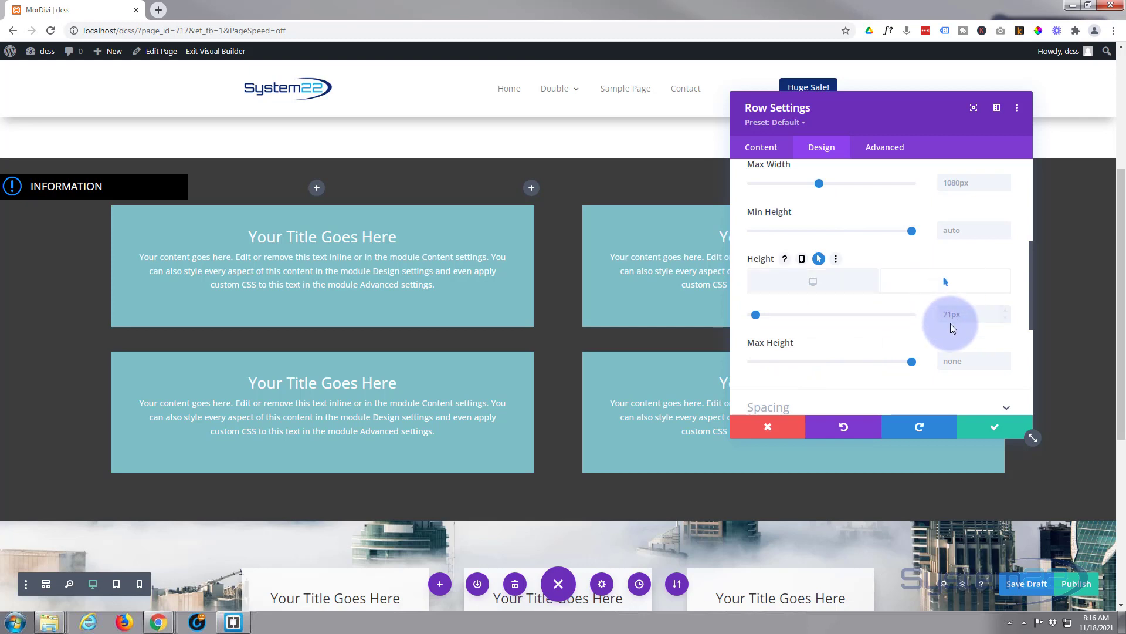
pyautogui.click(999, 297)
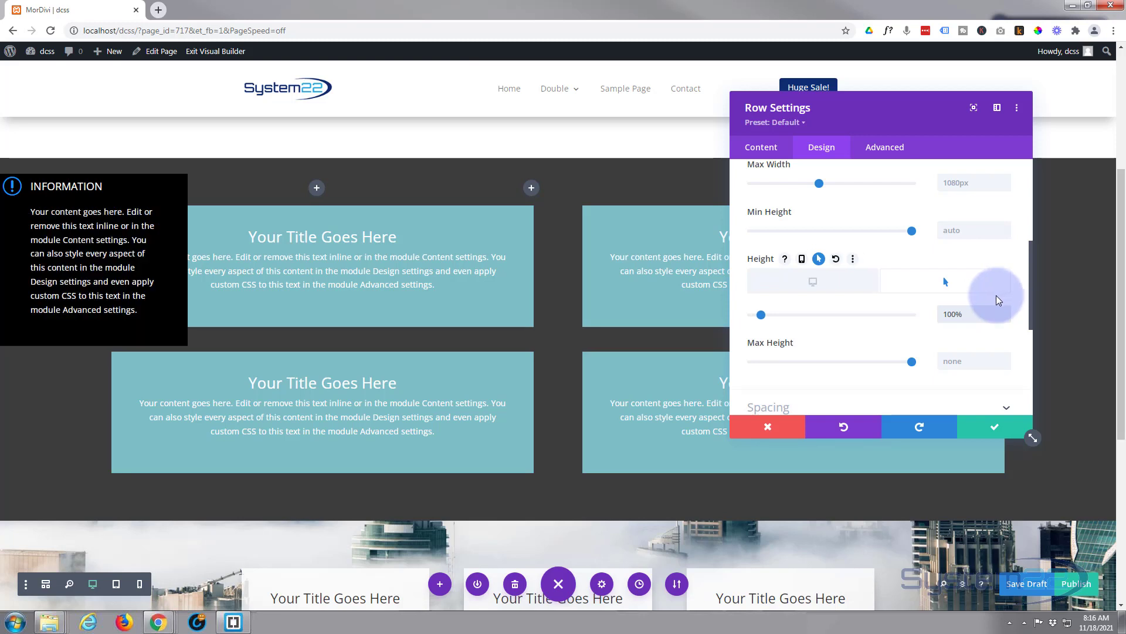
pyautogui.click(816, 285)
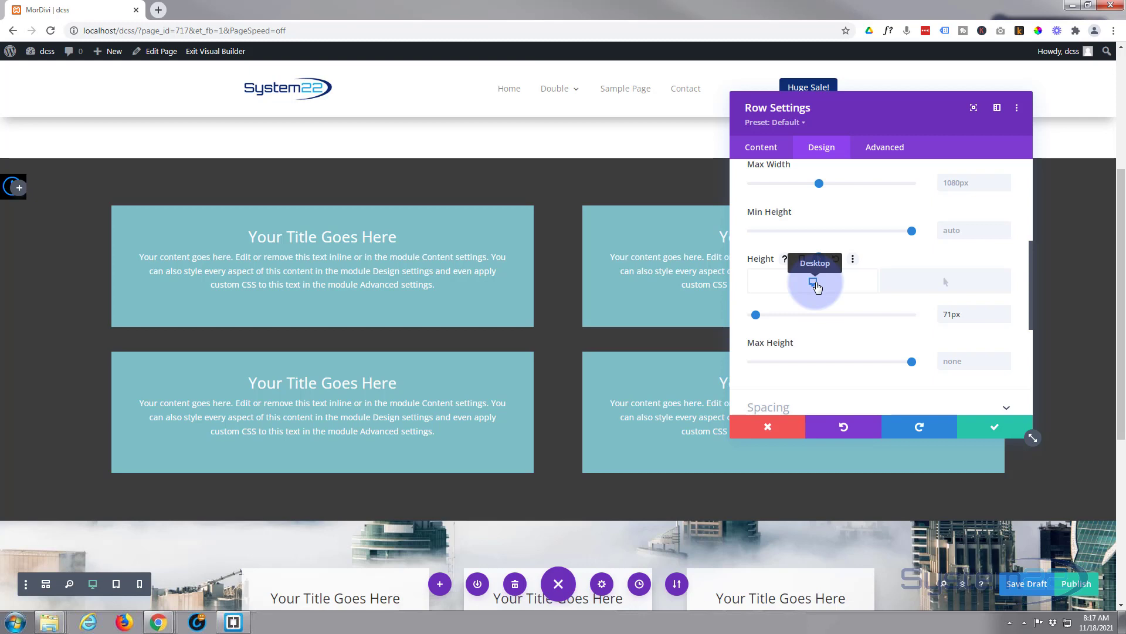
pyautogui.click(943, 288)
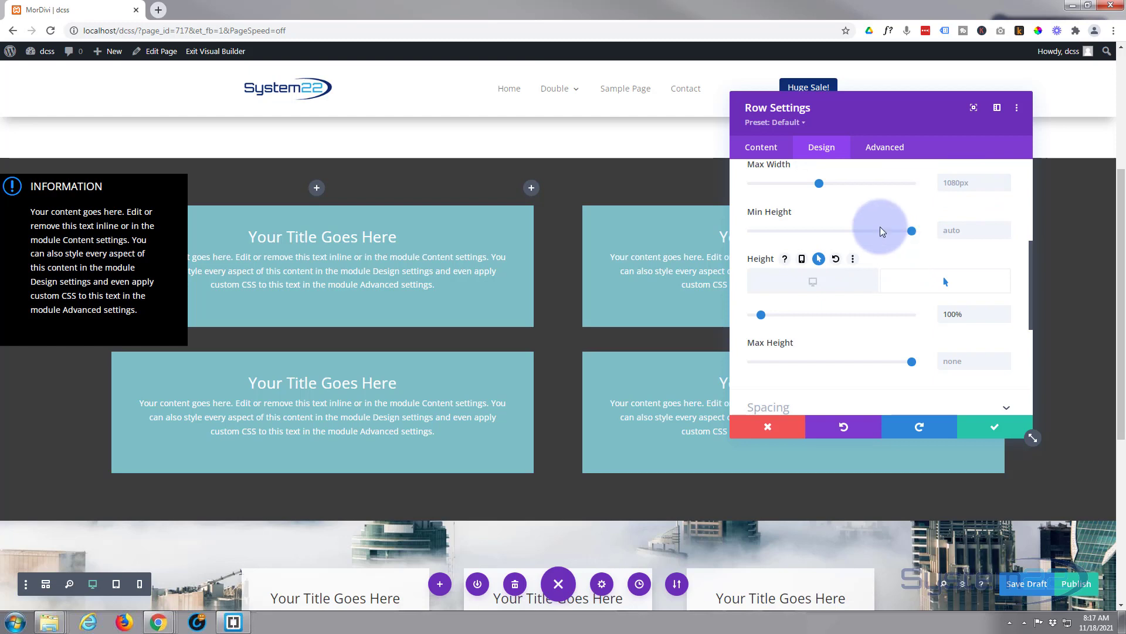
# Step: Set the row's transition duration to 700ms and its speed curve to Ease-In-Out, and save the row settings
pyautogui.click(884, 150)
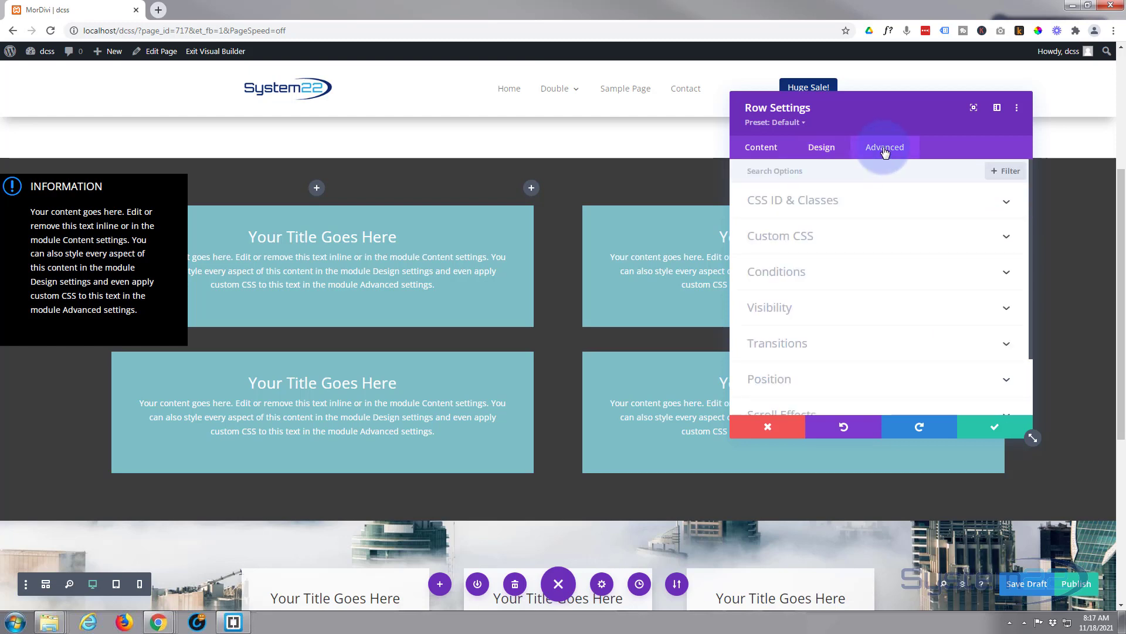
pyautogui.click(905, 348)
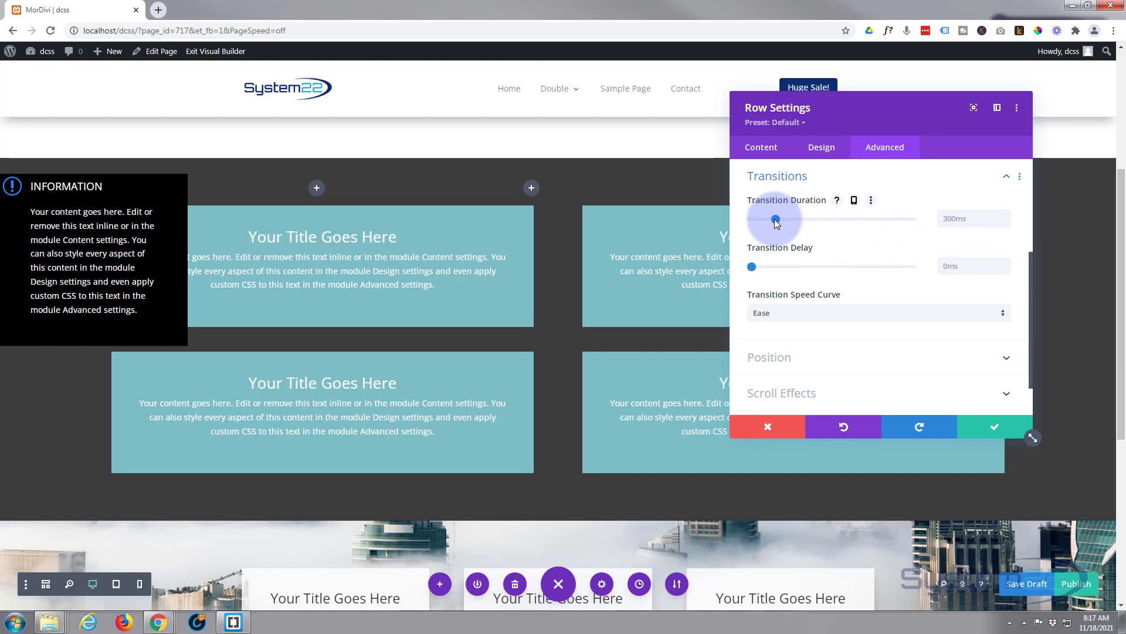
pyautogui.moveTo(776, 220); pyautogui.dragTo(809, 218)
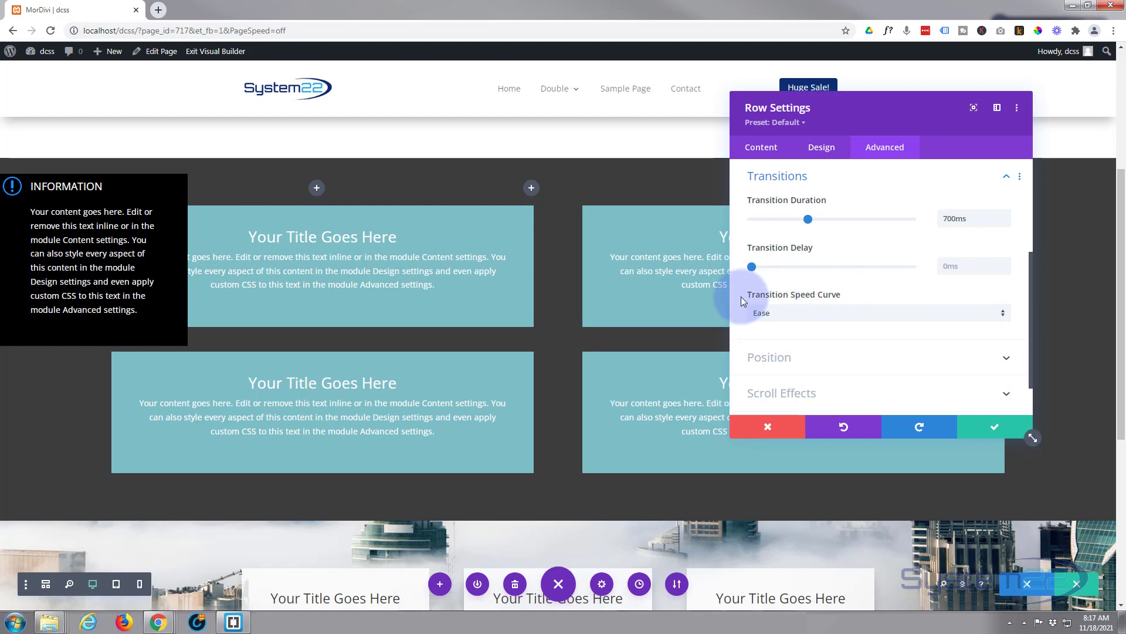
pyautogui.click(833, 313)
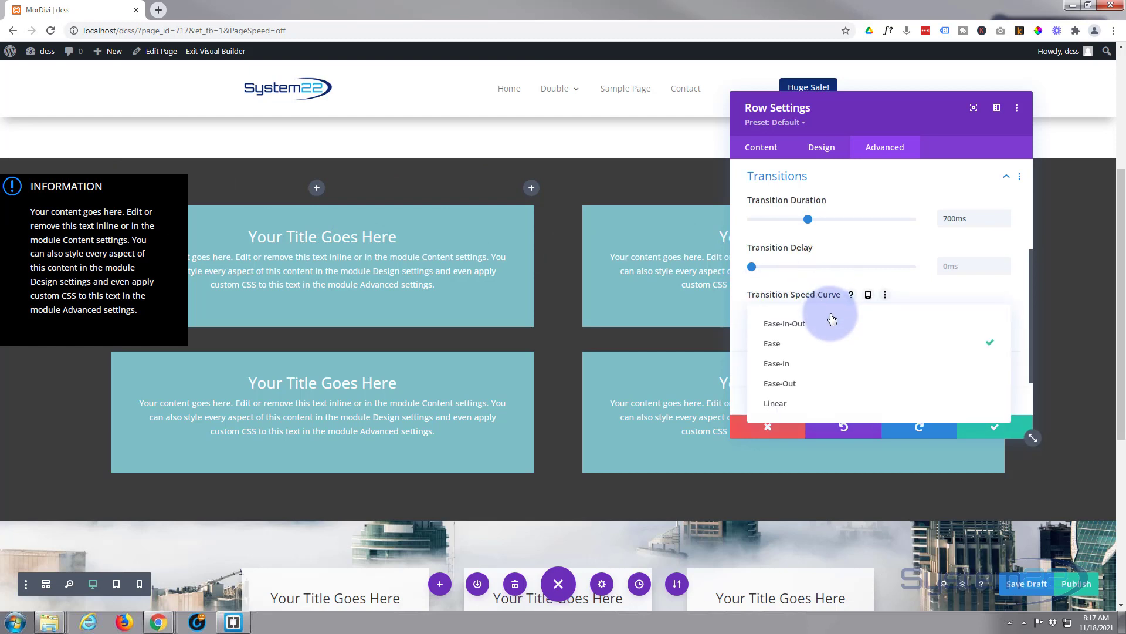
pyautogui.click(832, 322)
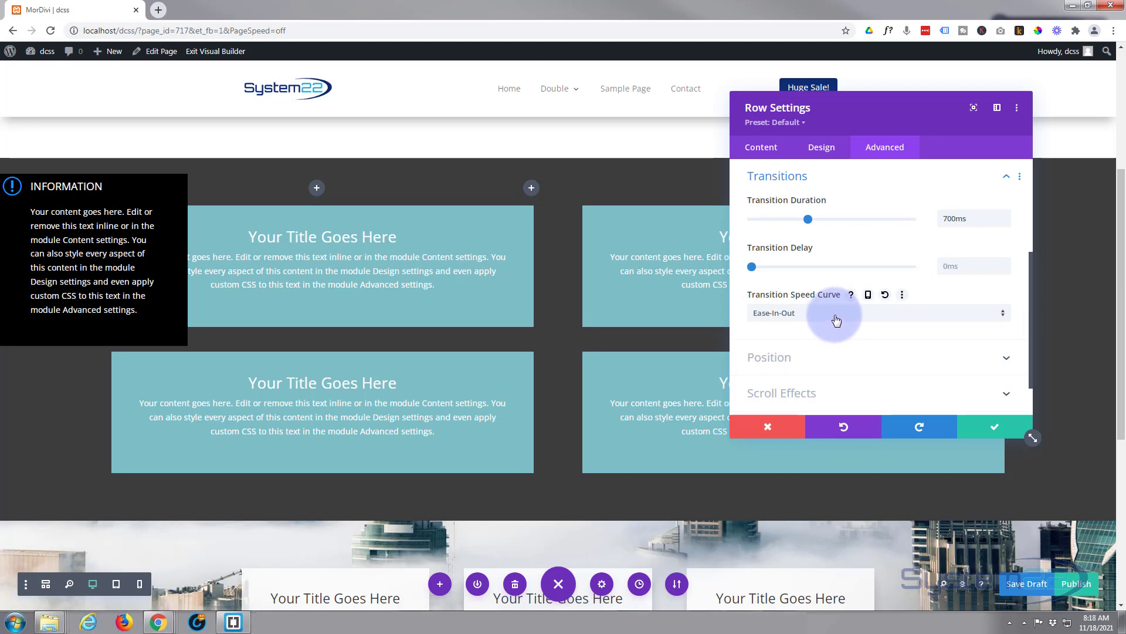
pyautogui.click(985, 433)
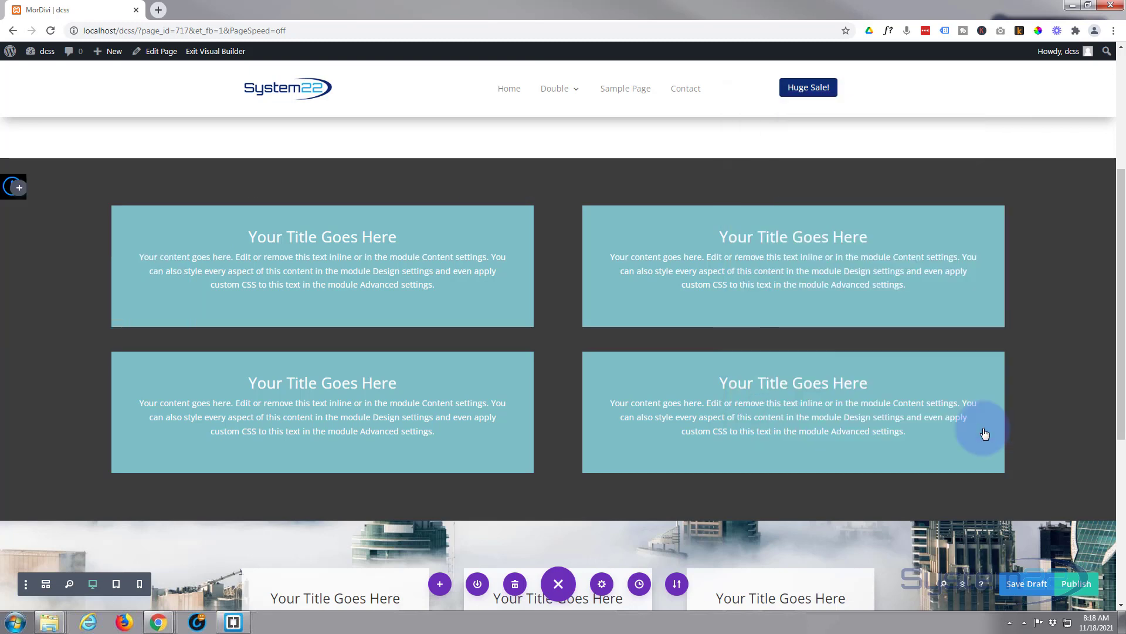
# Step: Open the Information Blurb's settings from the wireframe view and bring the tab back into view
pyautogui.moveTo(17, 188)
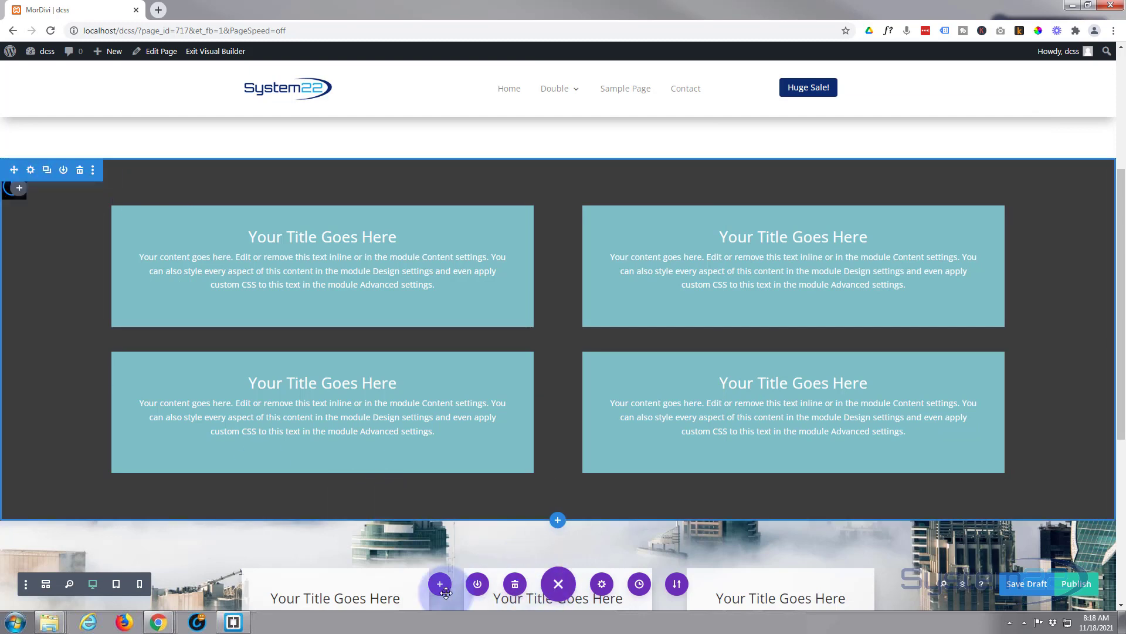
pyautogui.click(45, 584)
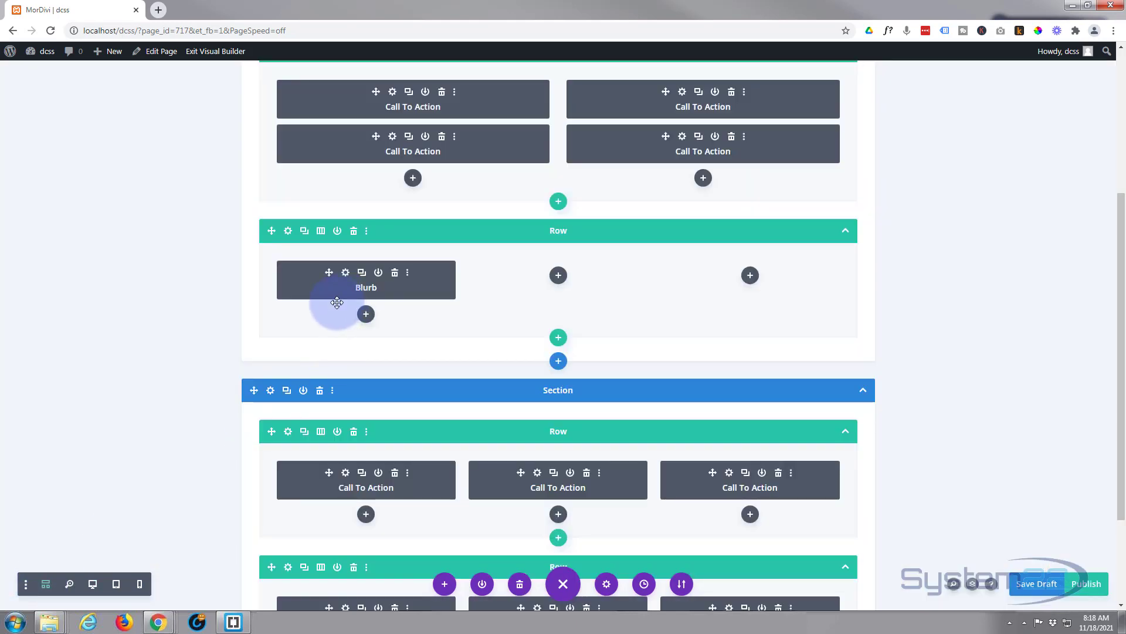
pyautogui.click(346, 273)
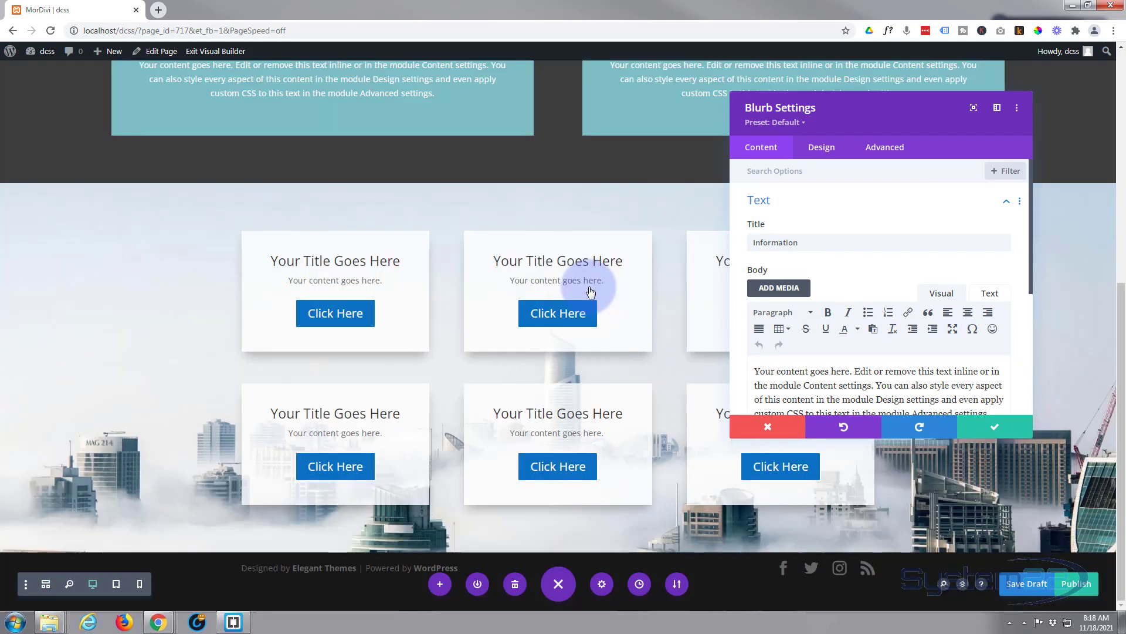
pyautogui.scroll(6, 590, 291)
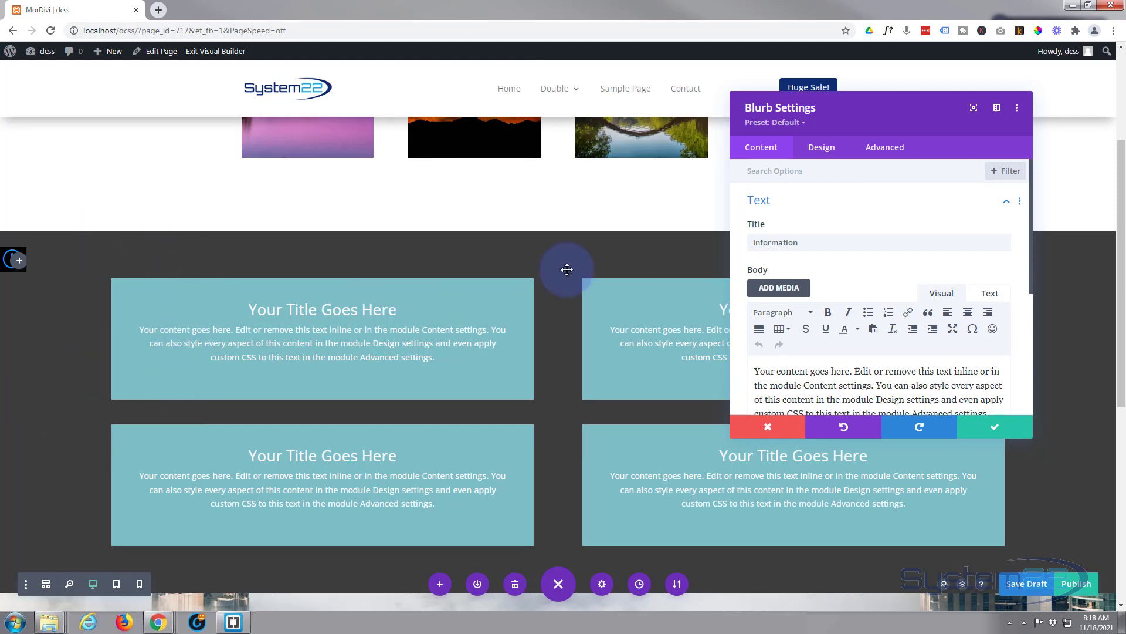
pyautogui.moveTo(820, 269)
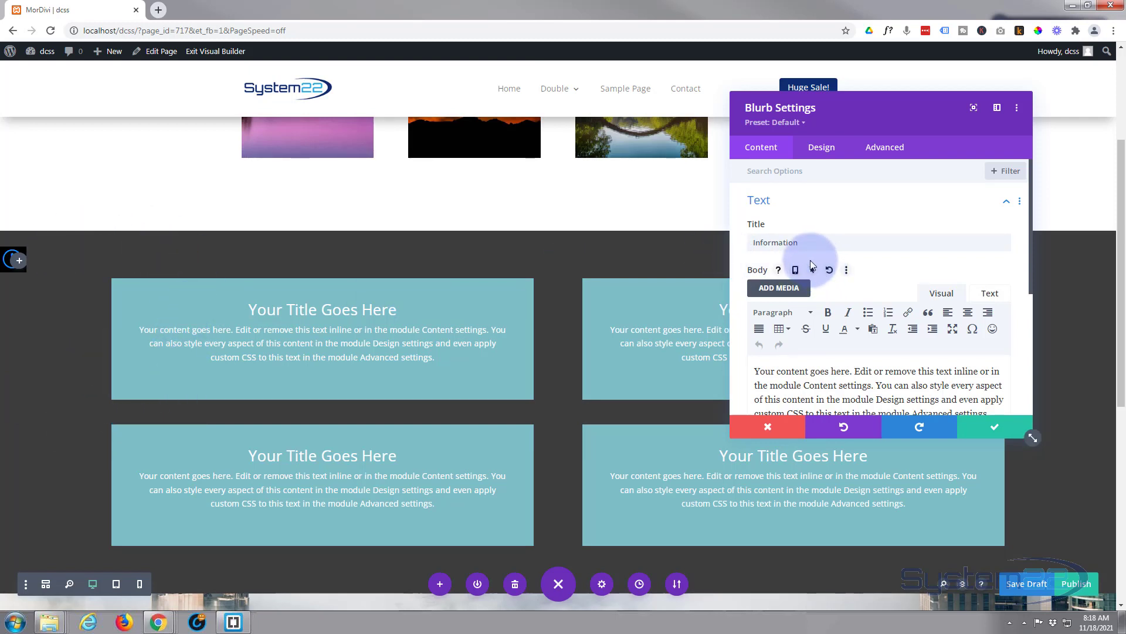
# Step: Give the Information Blurb a border with a width of 1px on all sides
pyautogui.click(823, 148)
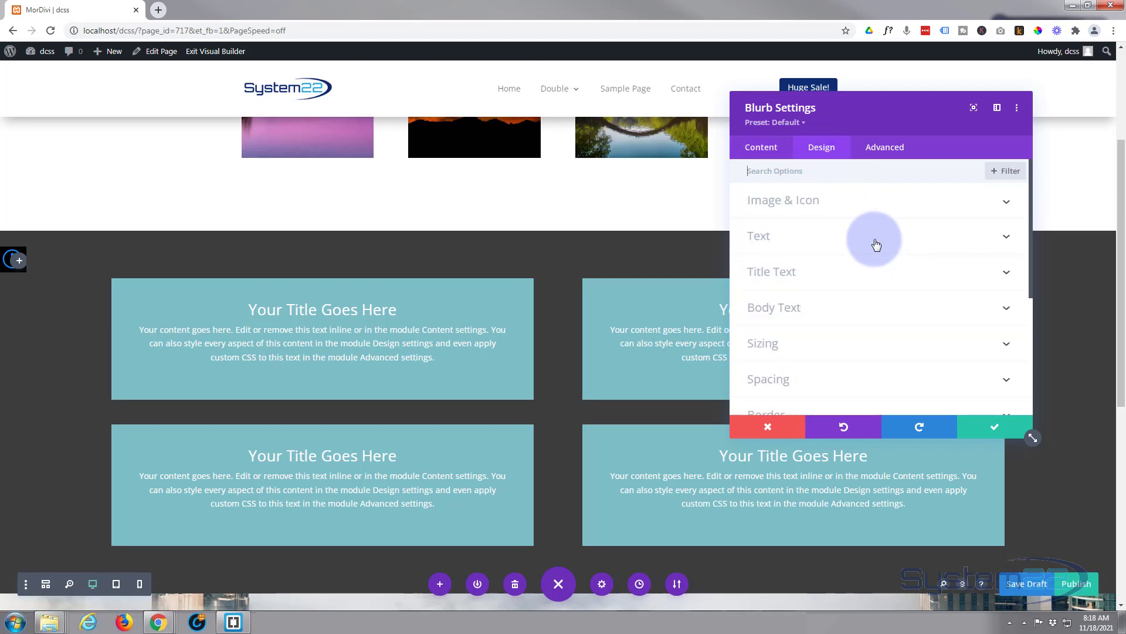
pyautogui.scroll(-3, 876, 242)
pyautogui.click(833, 297)
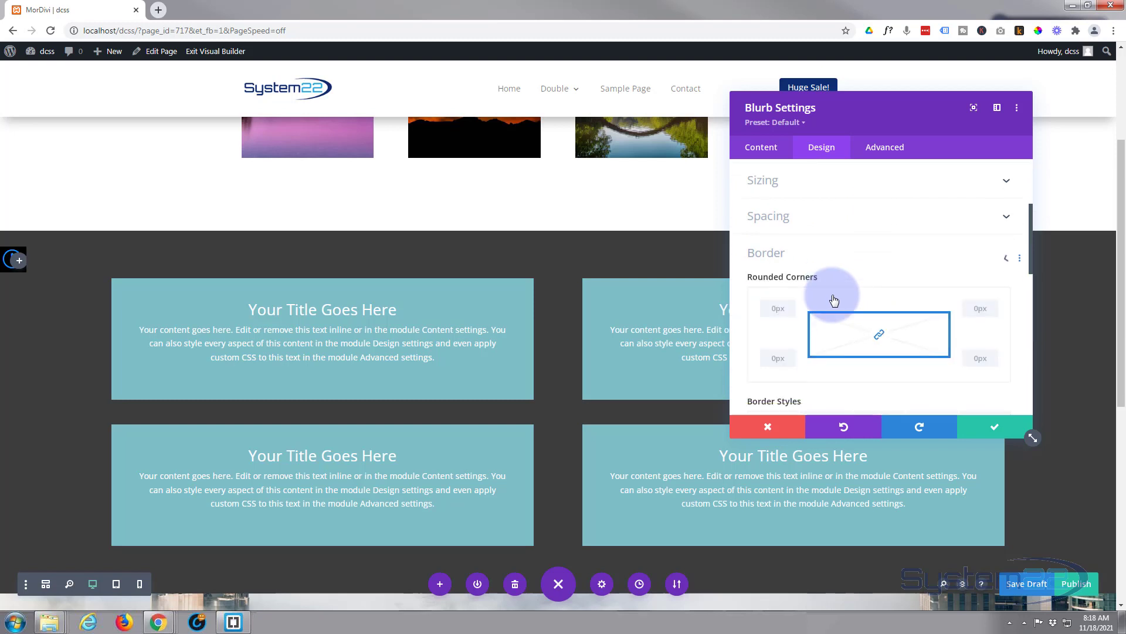
pyautogui.scroll(-3, 861, 341)
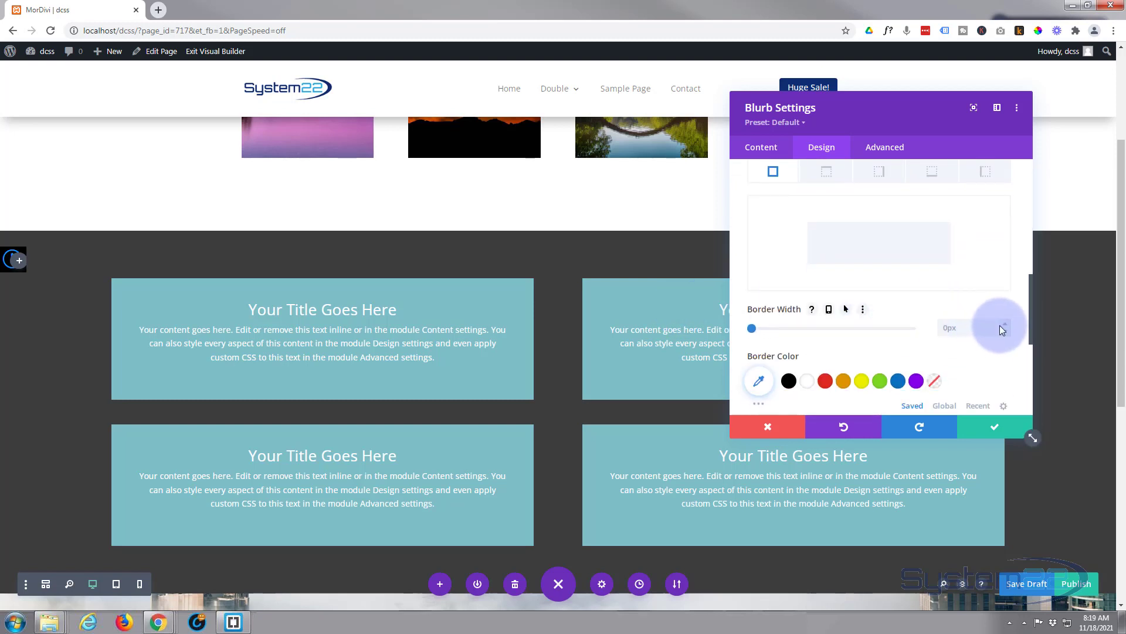
pyautogui.click(1005, 324)
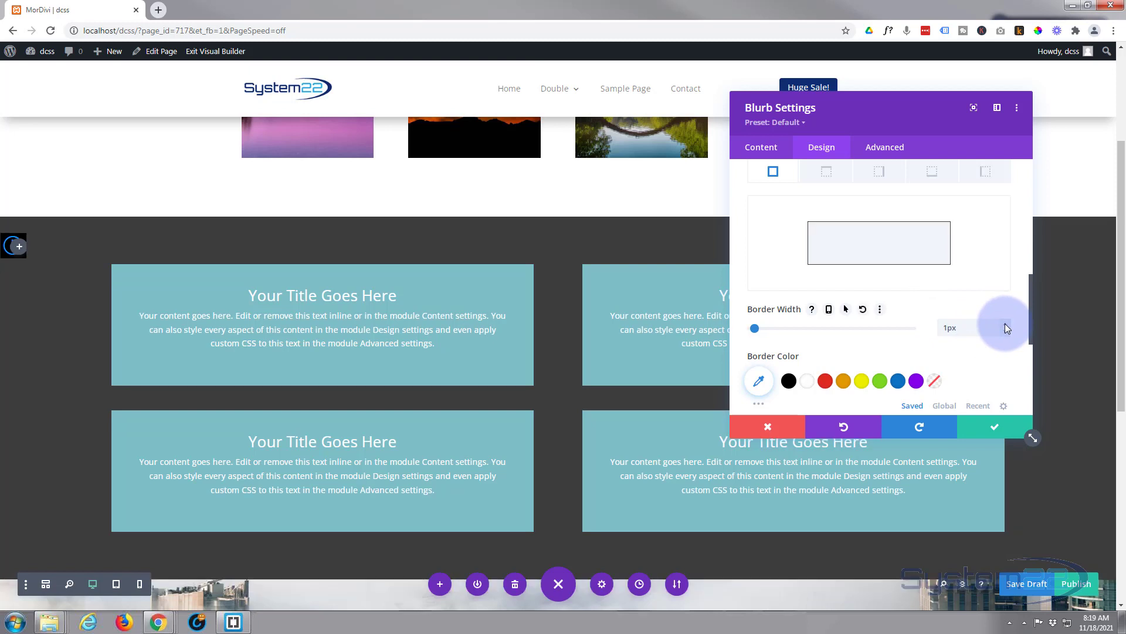
# Step: Make the Blurb's border colour transparent and enable a hover state for its border width
pyautogui.scroll(-1, 973, 343)
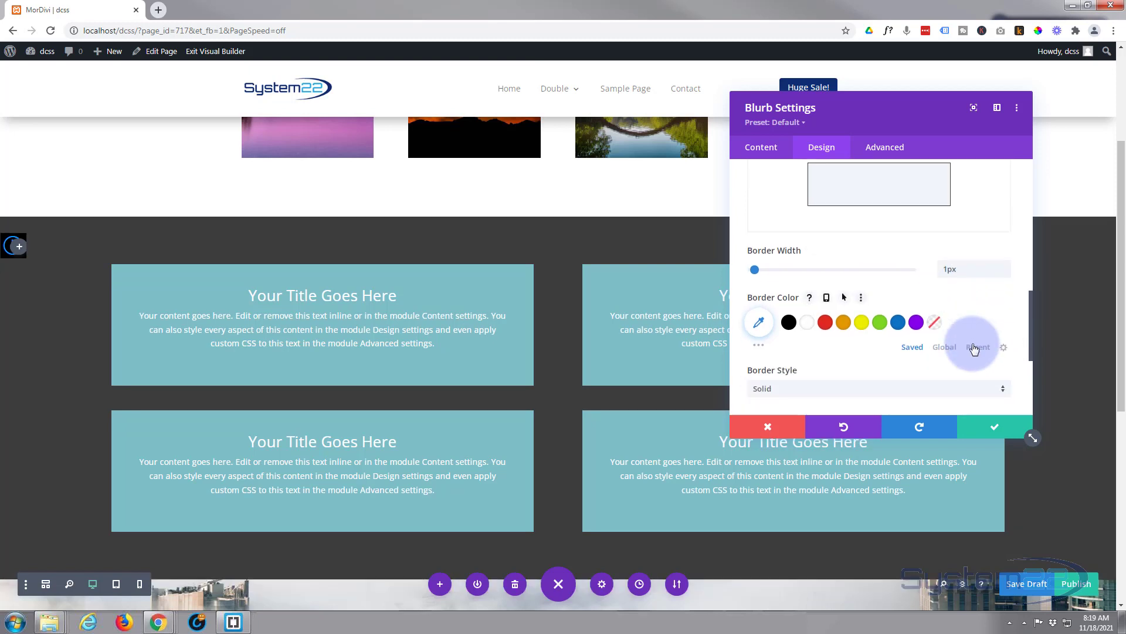
pyautogui.click(938, 323)
pyautogui.click(845, 251)
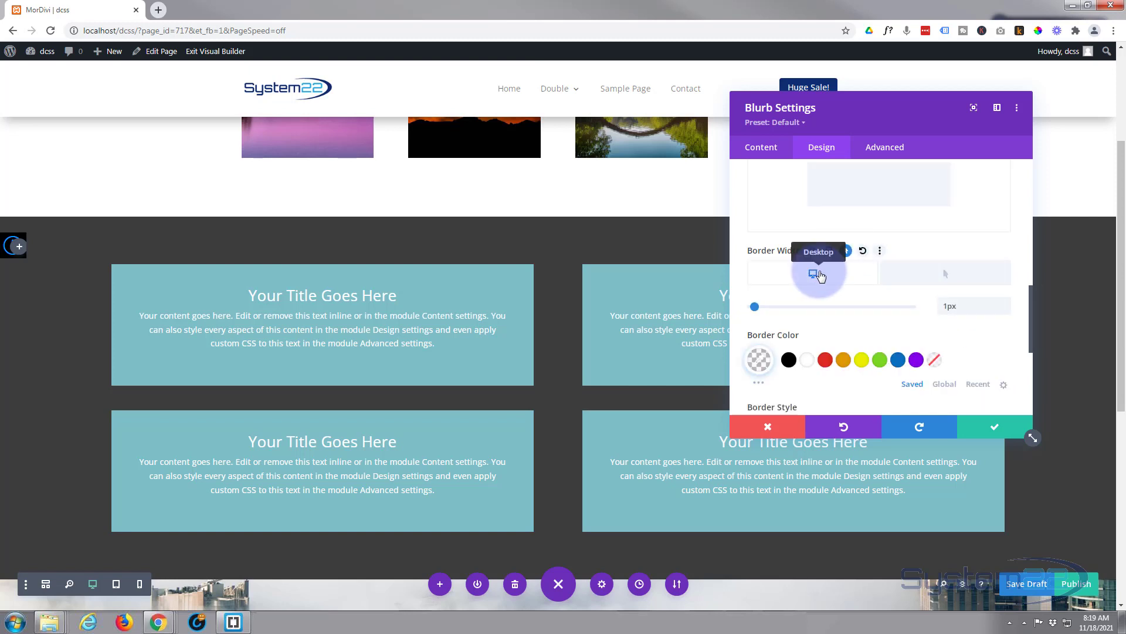
pyautogui.click(953, 276)
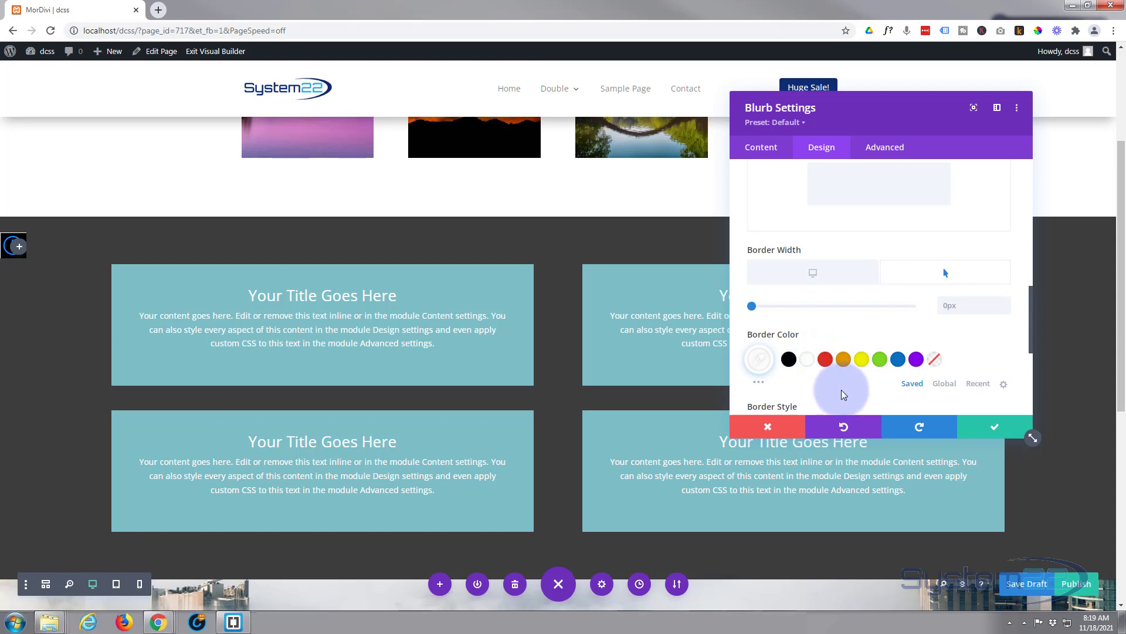
# Step: Set the Blurb's transition duration to 700ms and its speed curve to Ease-In-Out, and save the module settings
pyautogui.click(888, 148)
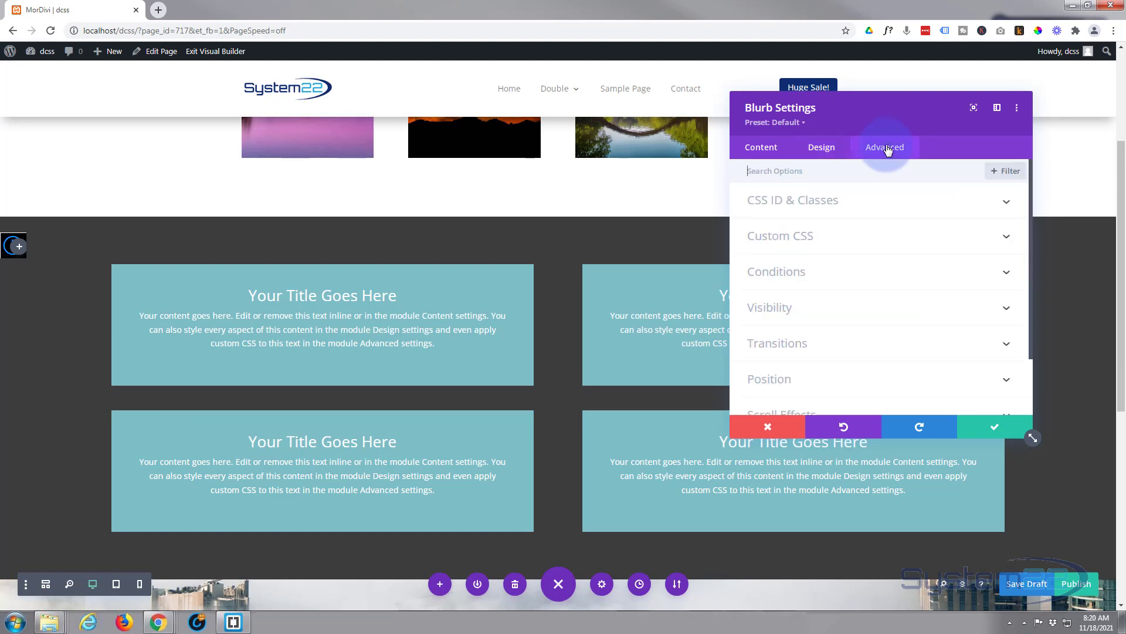
pyautogui.click(862, 347)
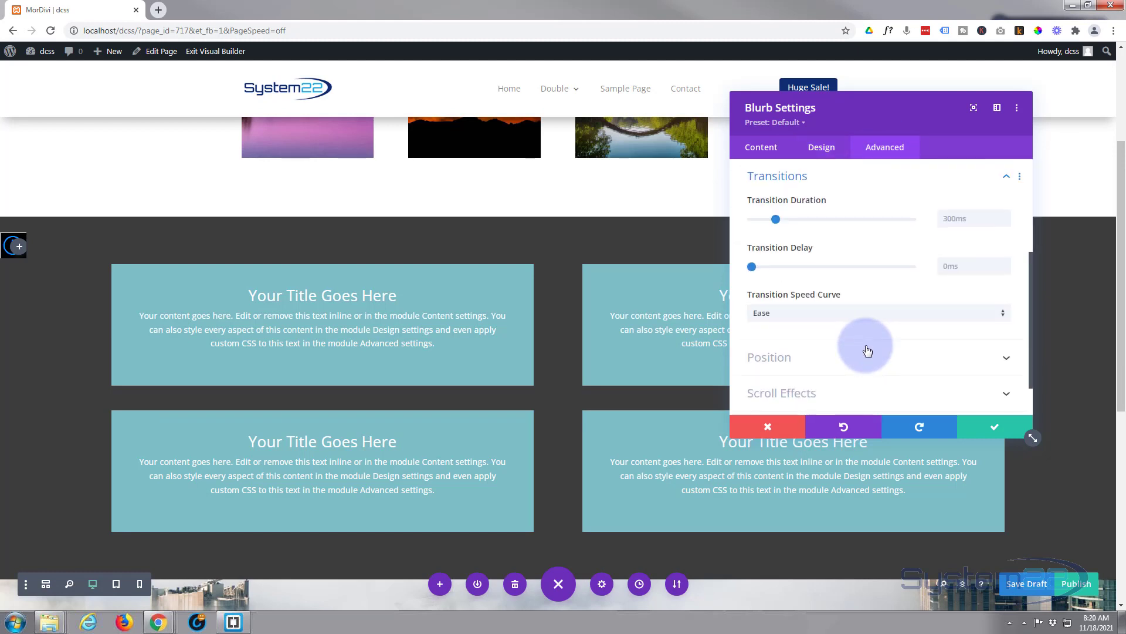
pyautogui.moveTo(775, 219); pyautogui.dragTo(812, 220)
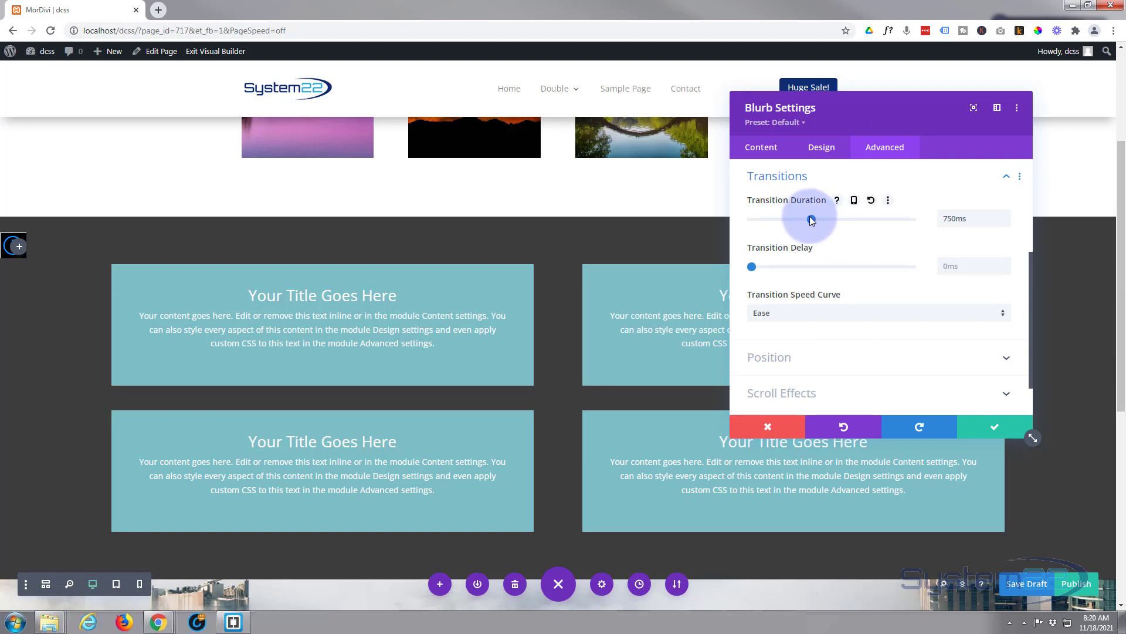
pyautogui.click(792, 312)
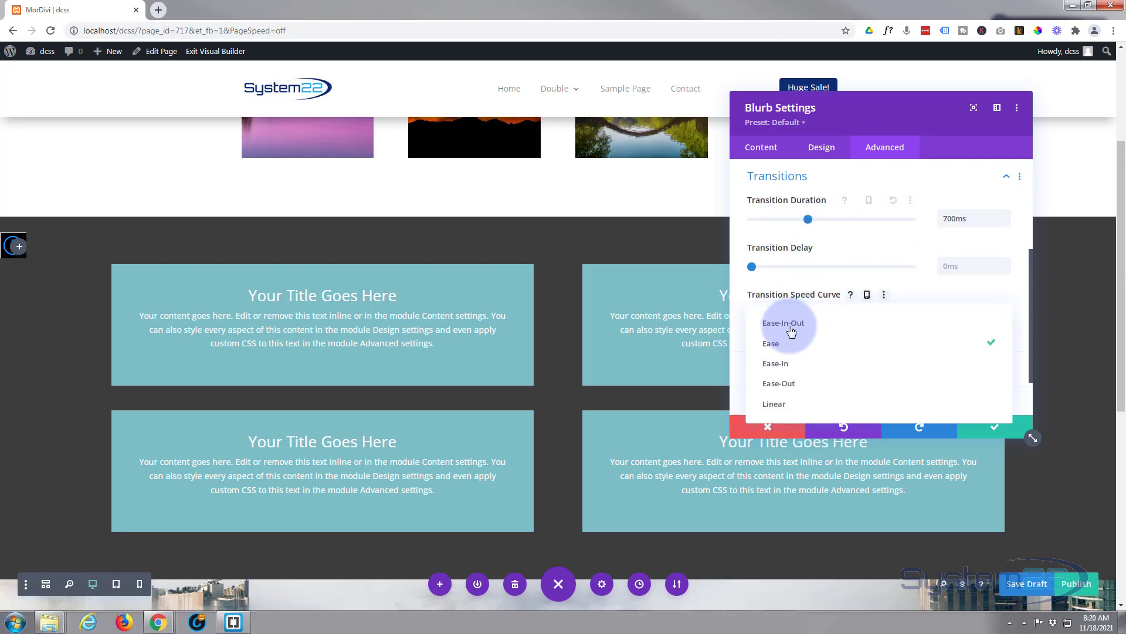
pyautogui.click(791, 324)
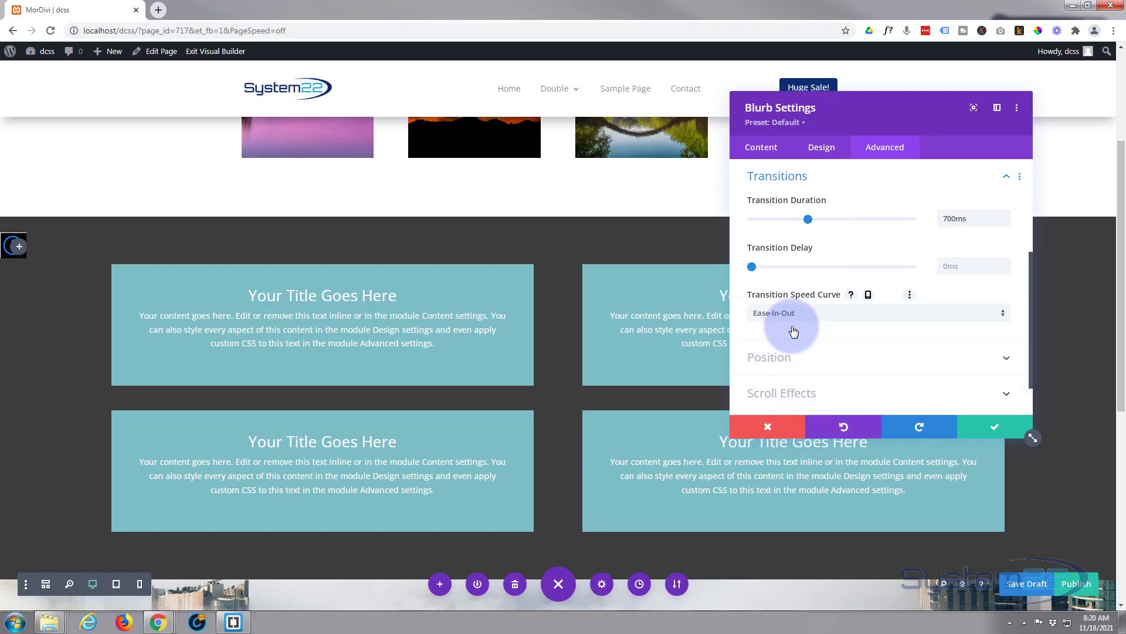
pyautogui.click(1004, 431)
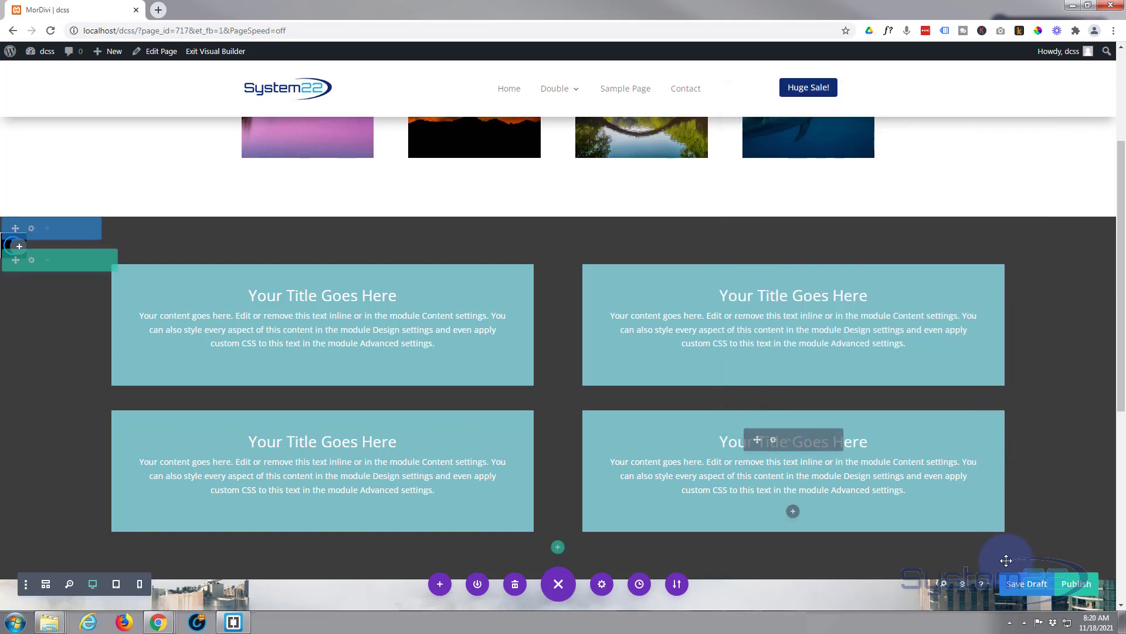
# Step: Save the page as a draft and exit the visual builder to the front-end page
pyautogui.click(1021, 587)
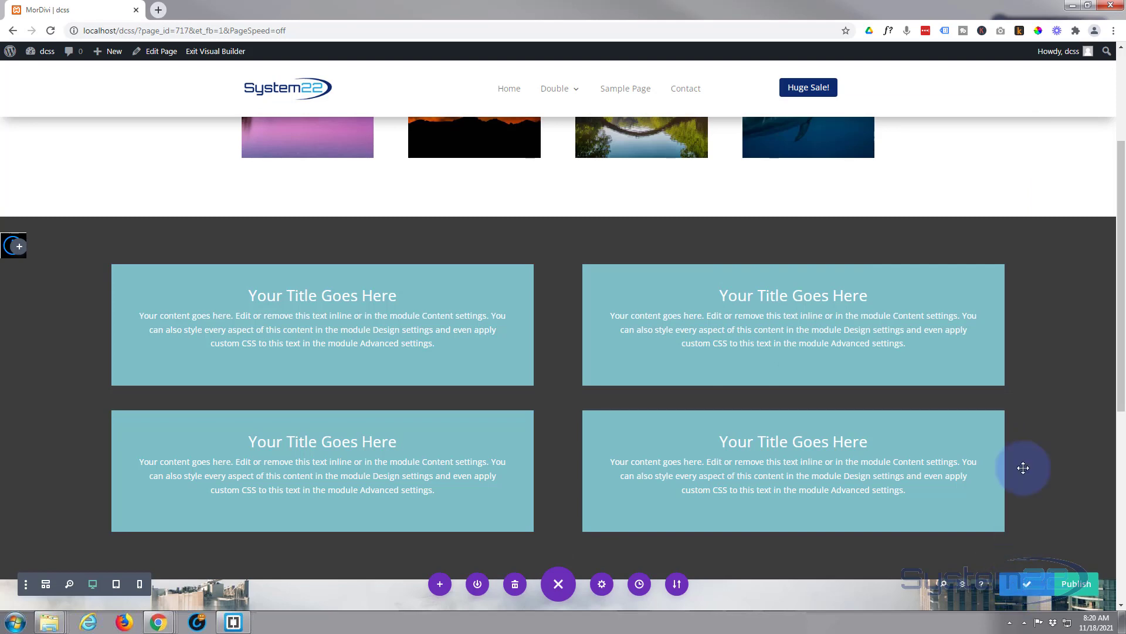
pyautogui.click(222, 51)
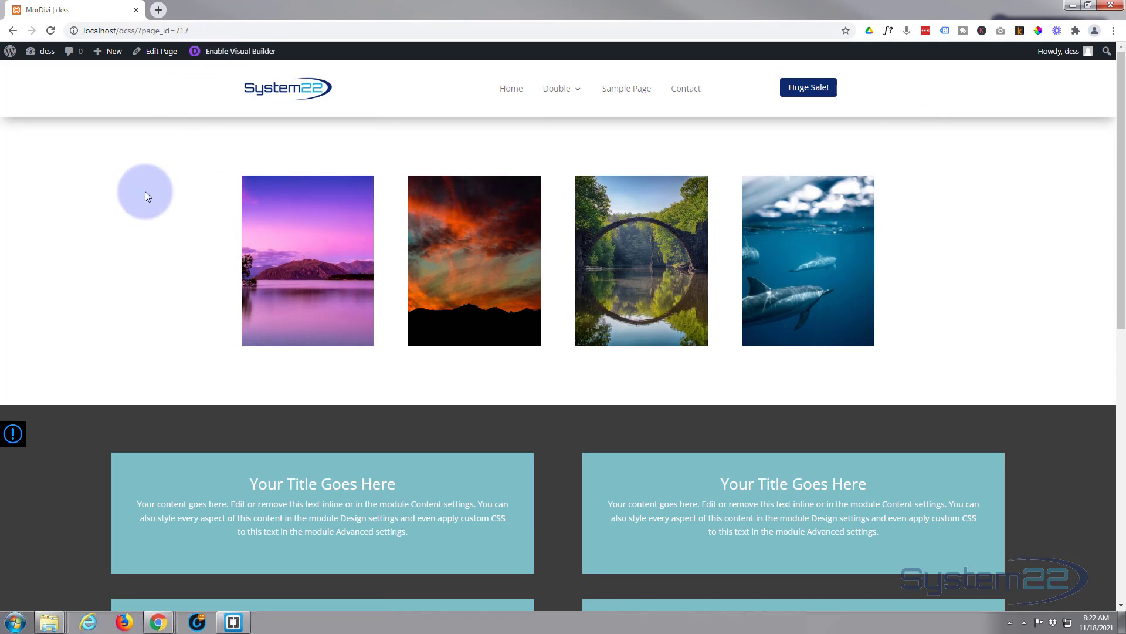
# Step: Examine the Information tab on the edge of the dark section, checking its hover expansion and how it moves with the page
pyautogui.scroll(-3, 147, 190)
pyautogui.scroll(-1, 164, 147)
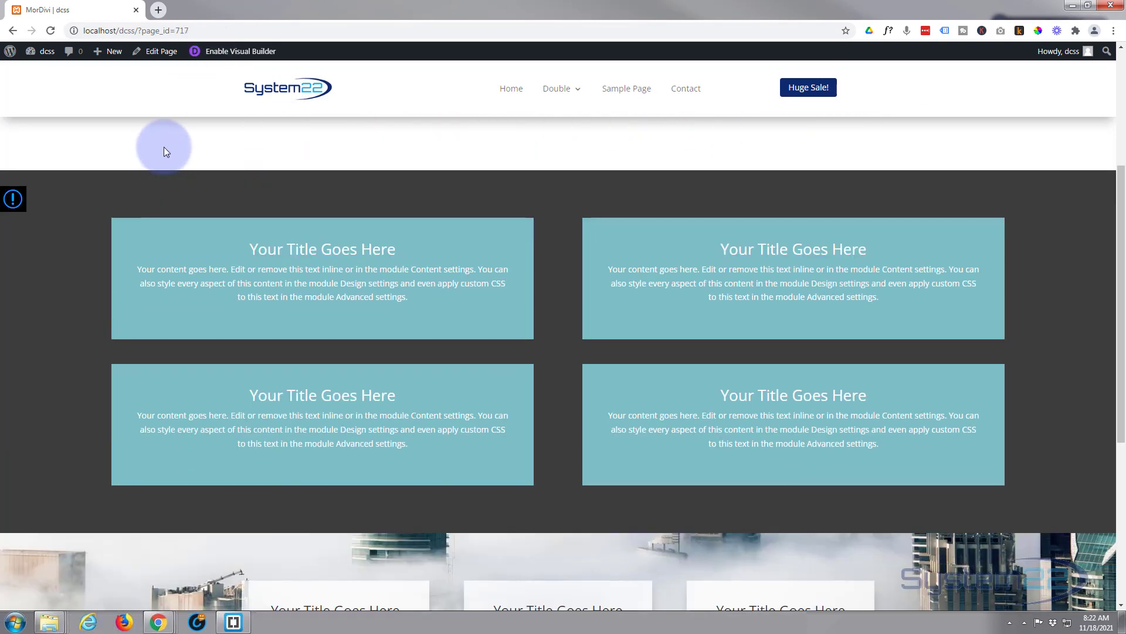
pyautogui.moveTo(13, 197)
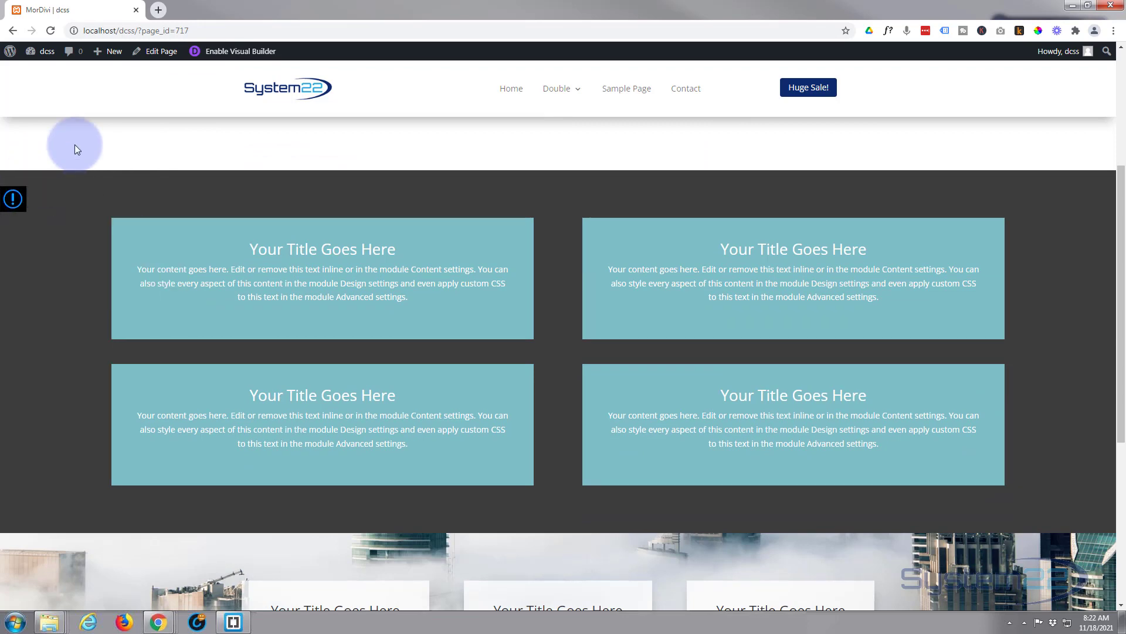
pyautogui.scroll(-4, 237, 264)
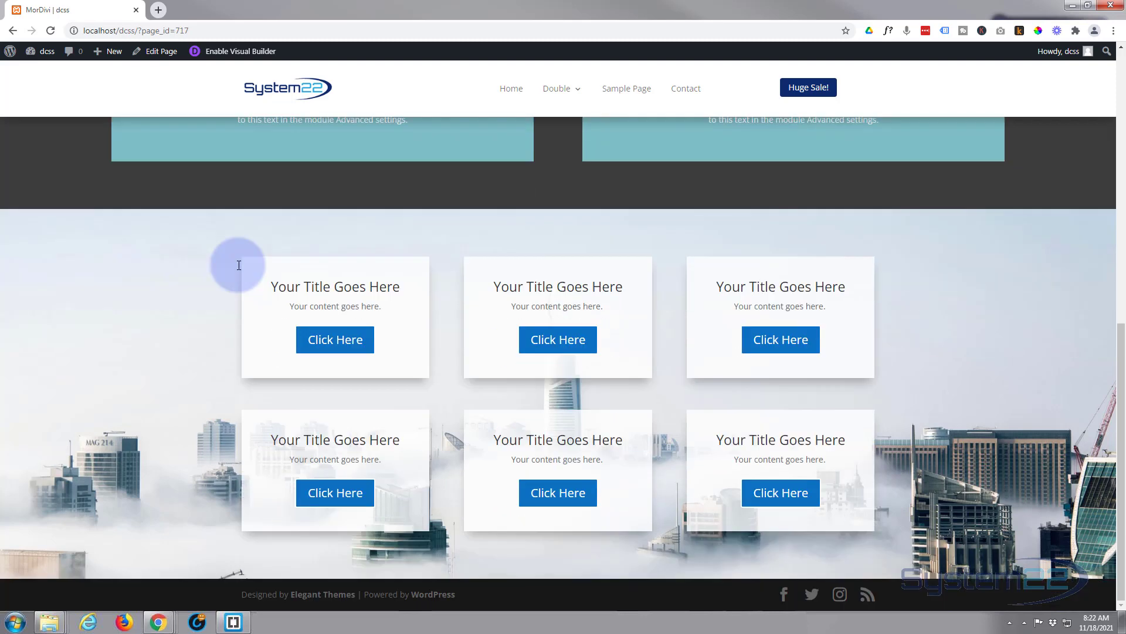
pyautogui.scroll(6, 237, 264)
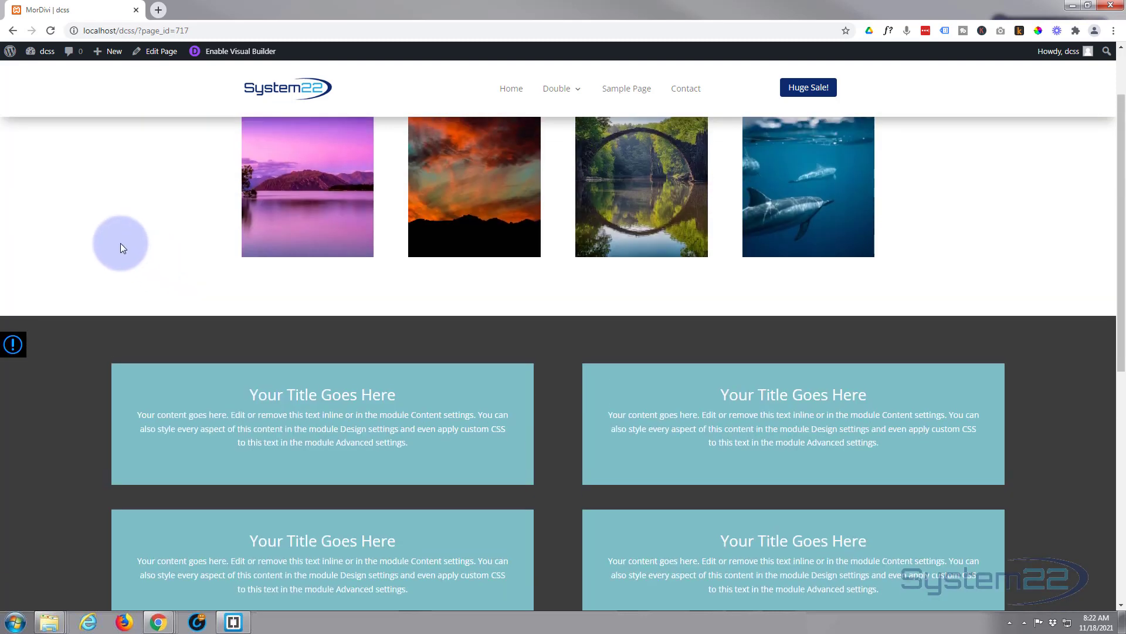
pyautogui.moveTo(14, 338)
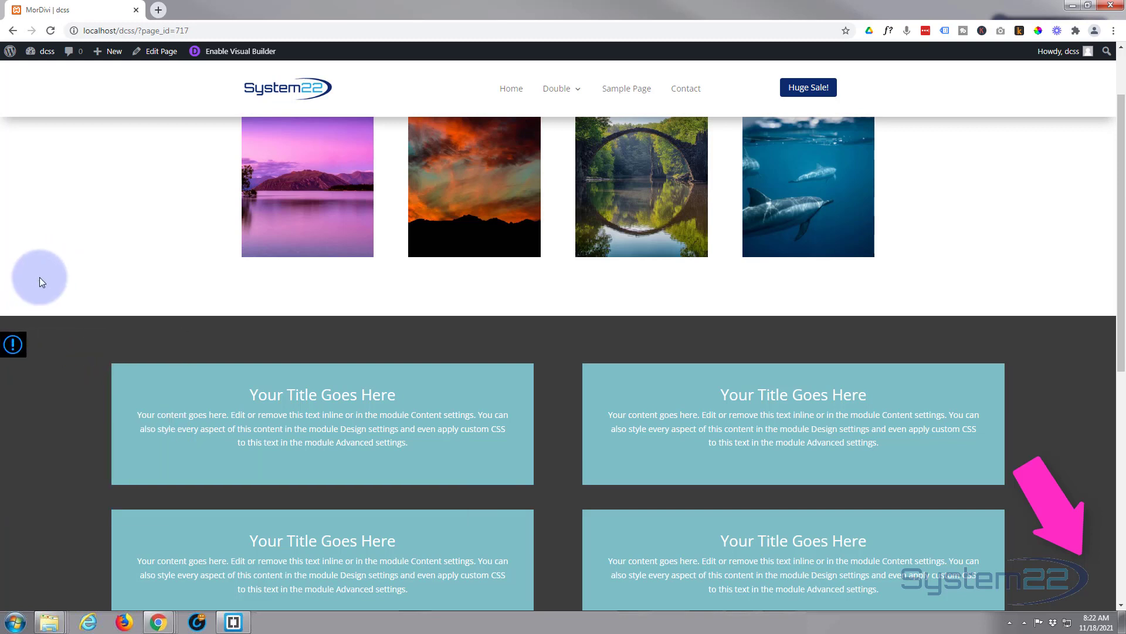
pyautogui.scroll(-1, 48, 269)
pyautogui.scroll(-2, 49, 269)
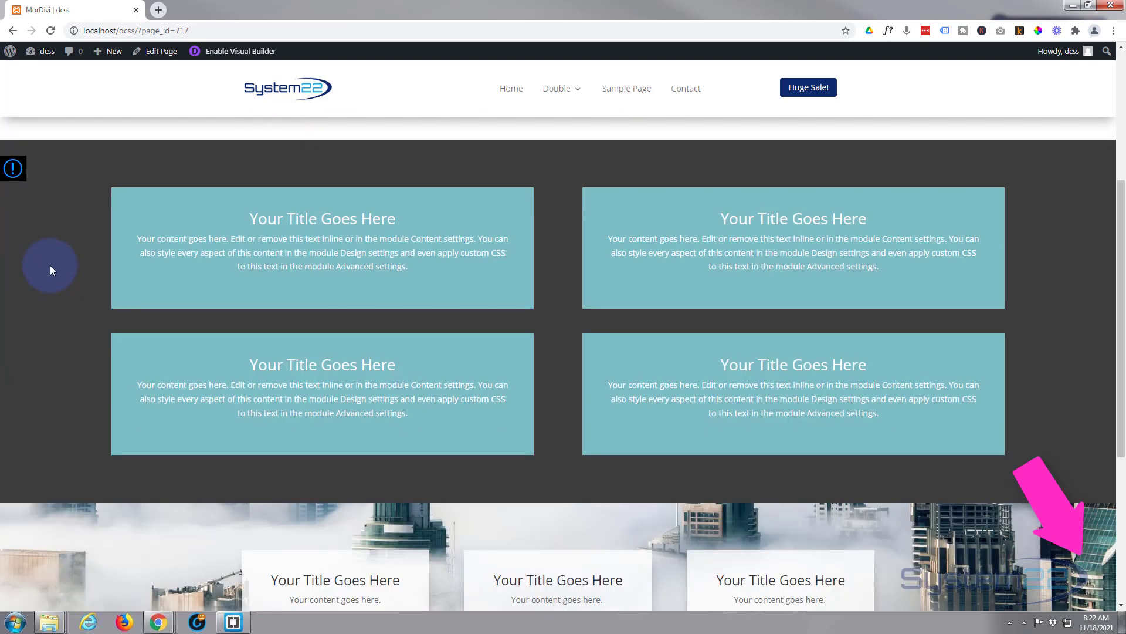
pyautogui.scroll(-1, 50, 271)
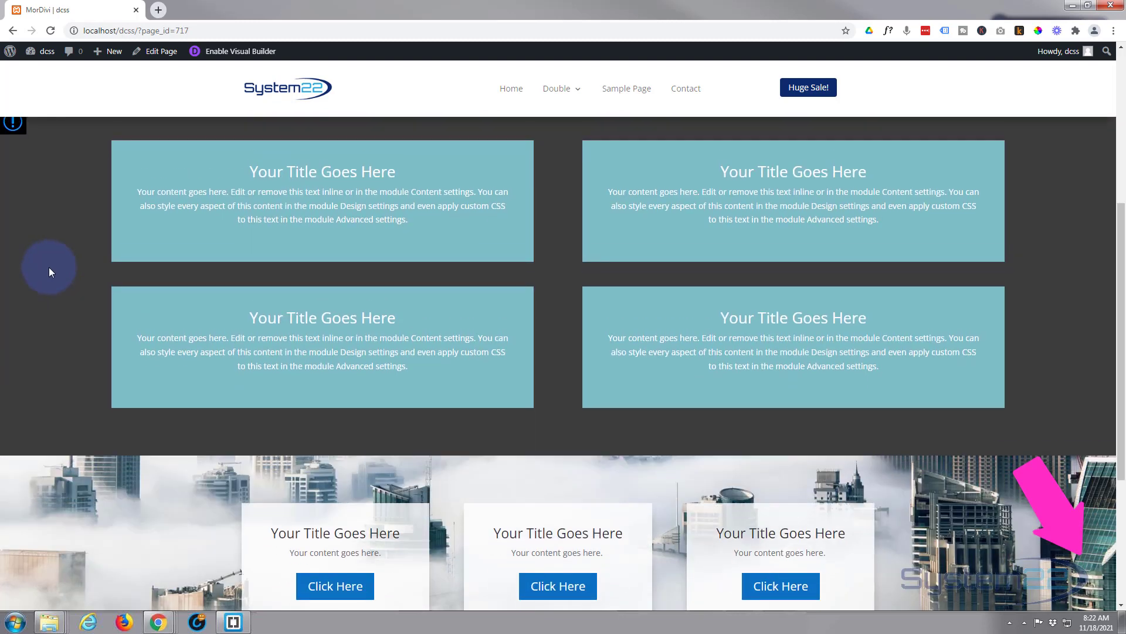
pyautogui.scroll(2, 49, 272)
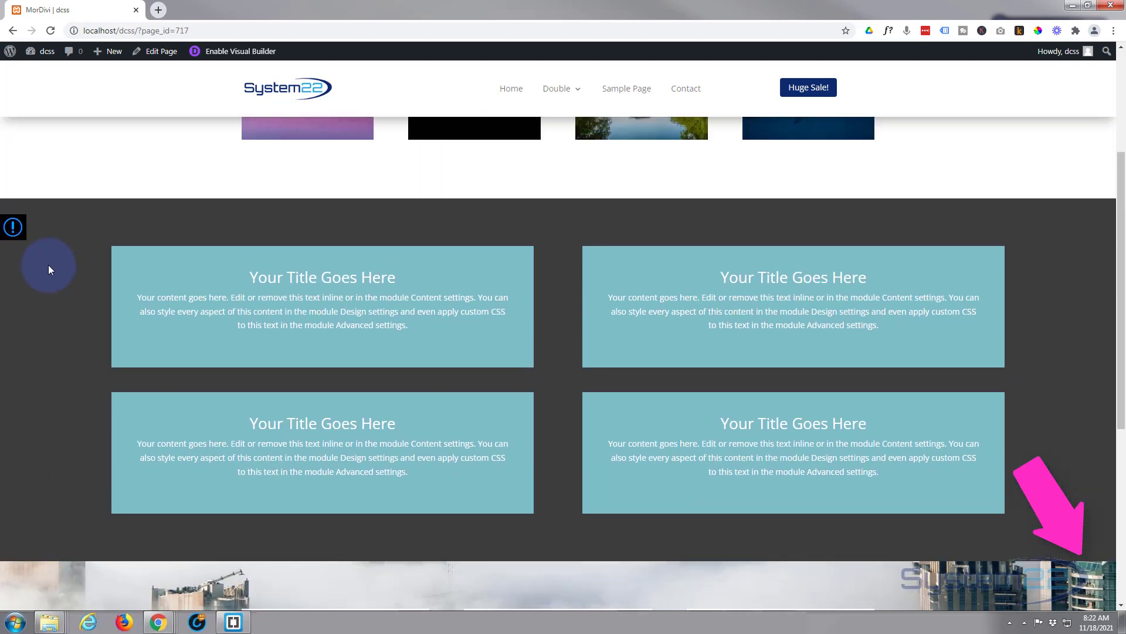
pyautogui.moveTo(20, 236)
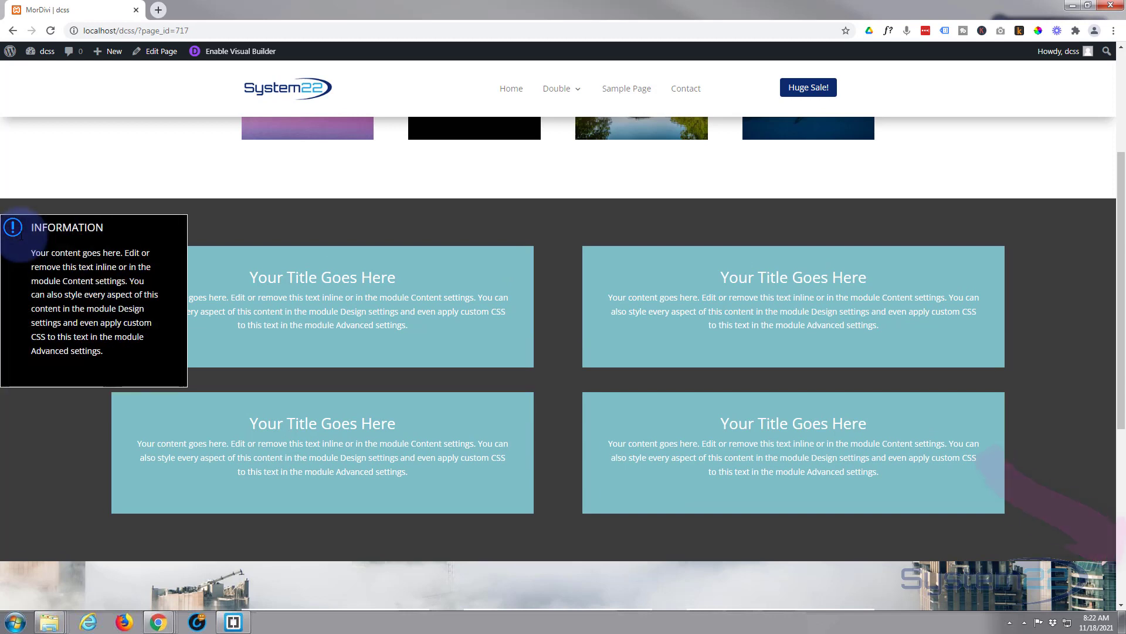